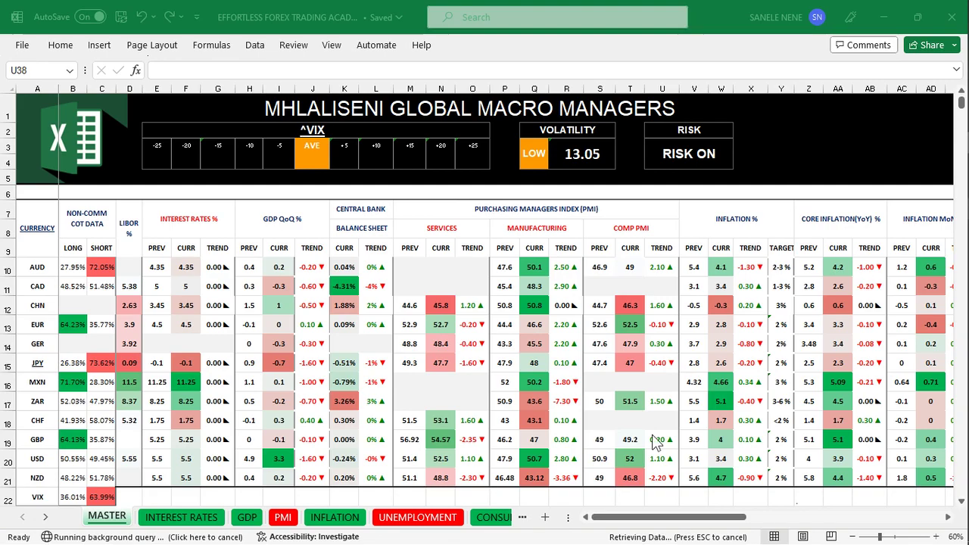
# - Switch to Chrome and review the FUNDAMENTAL ANALYSIS - DIRECTION notes on the Technical analysis 101 canvas
pyautogui.moveTo(925, 325)
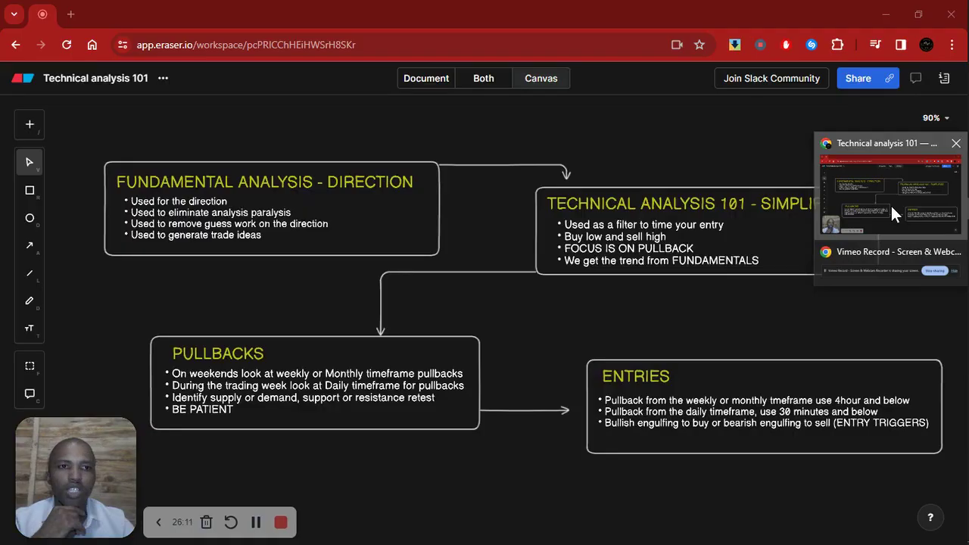
pyautogui.click(891, 214)
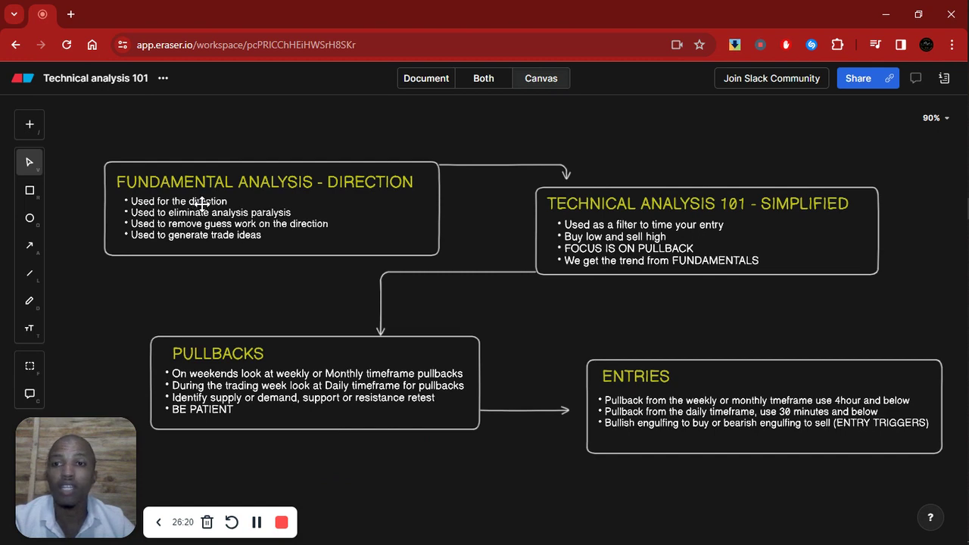
# - Switch back to the Excel workbook and highlight the EUR and USD rows together on the MASTER sheet
pyautogui.moveTo(963, 220)
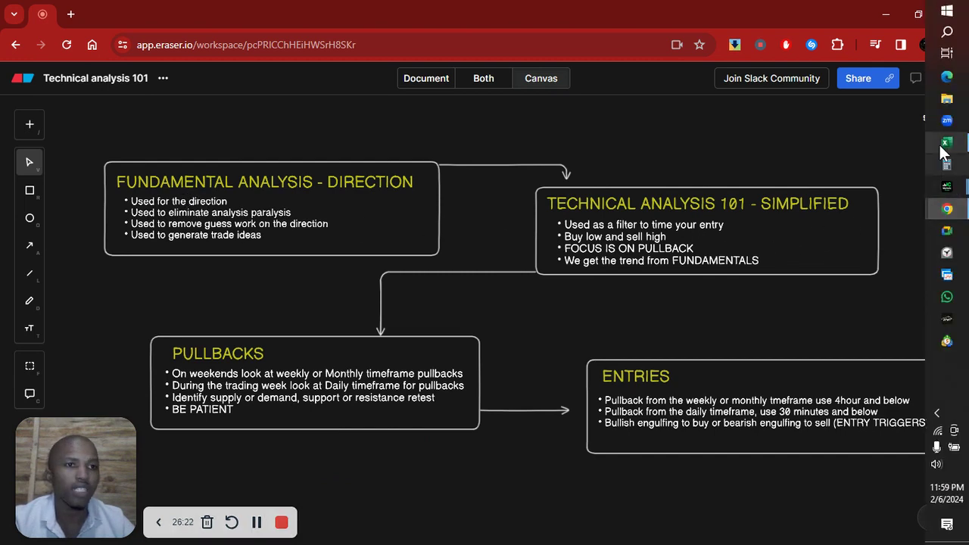
pyautogui.moveTo(964, 142)
pyautogui.click(871, 155)
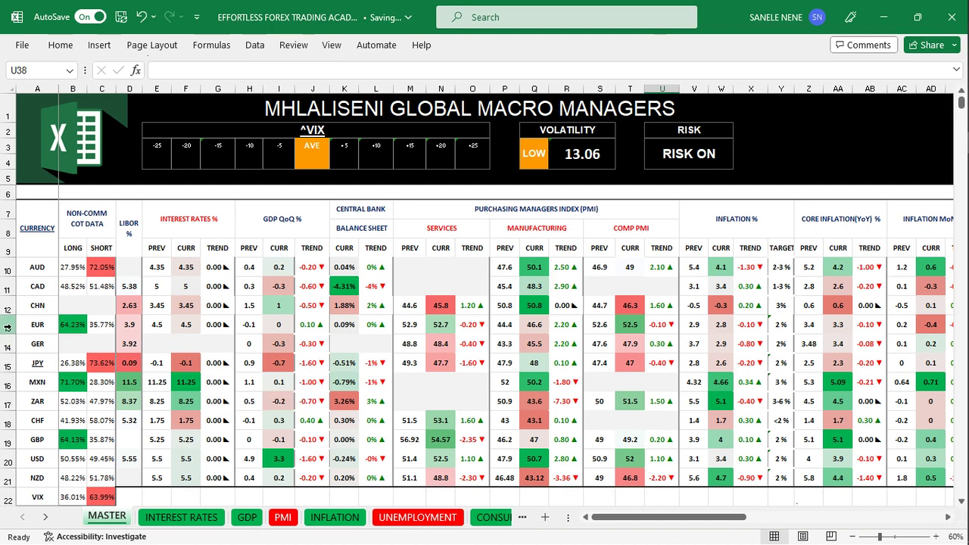
pyautogui.click(7, 328)
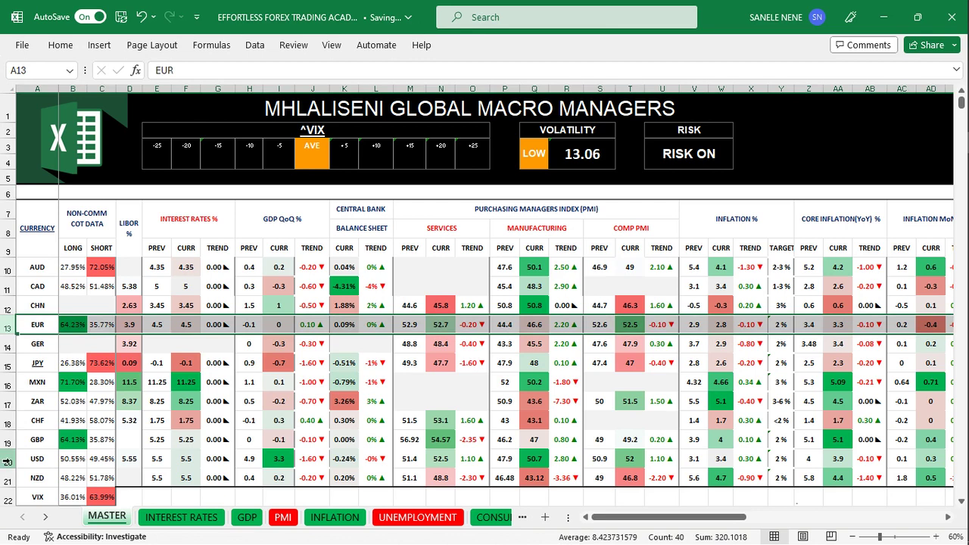
pyautogui.keyDown('ctrl'); pyautogui.click(8, 461); pyautogui.keyUp('ctrl')
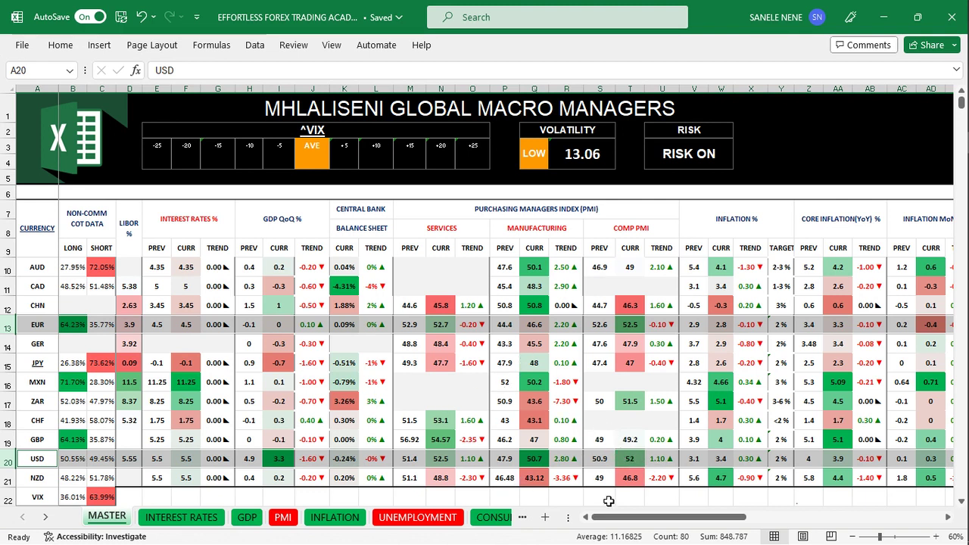
# - Compare EUR and USD across the inflation, wage growth, unemployment and consumer confidence columns, keeping both rows highlighted
pyautogui.moveTo(621, 523); pyautogui.dragTo(700, 522)
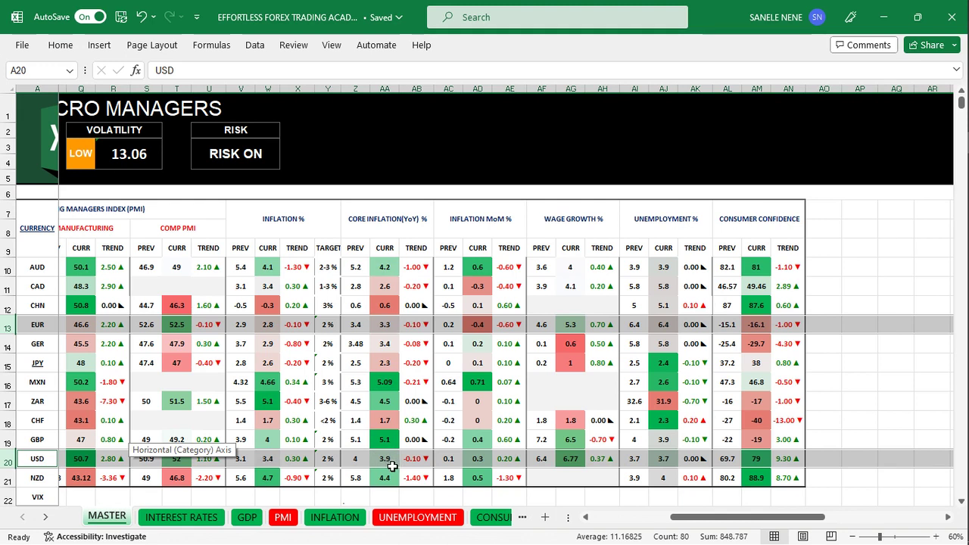
pyautogui.click(384, 326)
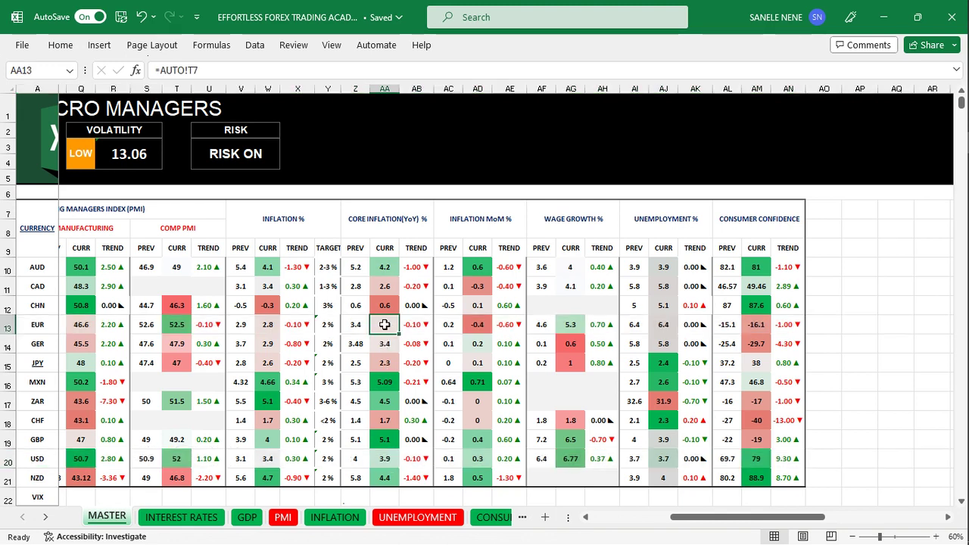
pyautogui.click(8, 324)
pyautogui.keyDown('ctrl'); pyautogui.click(8, 459); pyautogui.keyUp('ctrl')
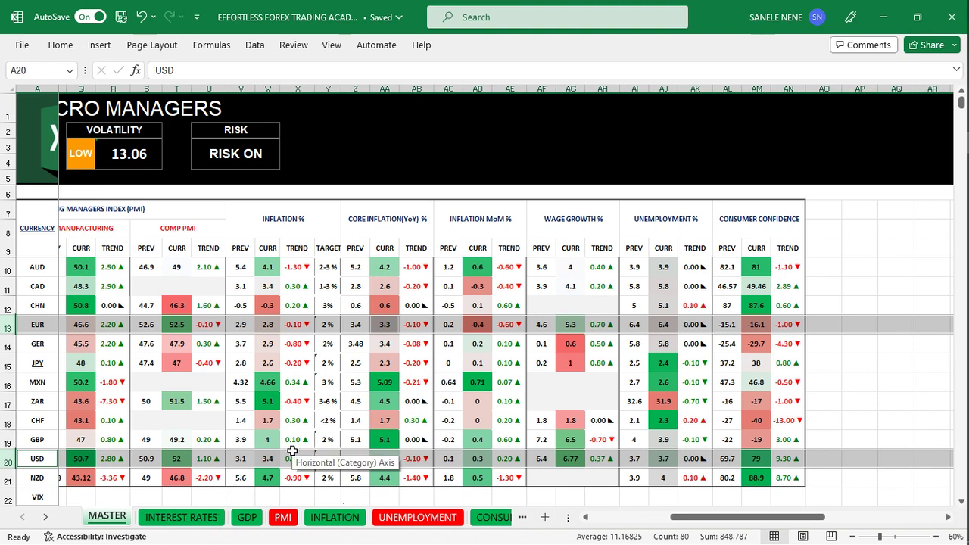
# - Examine the historical currency data on the PMI and INFLATION sheets
pyautogui.click(246, 521)
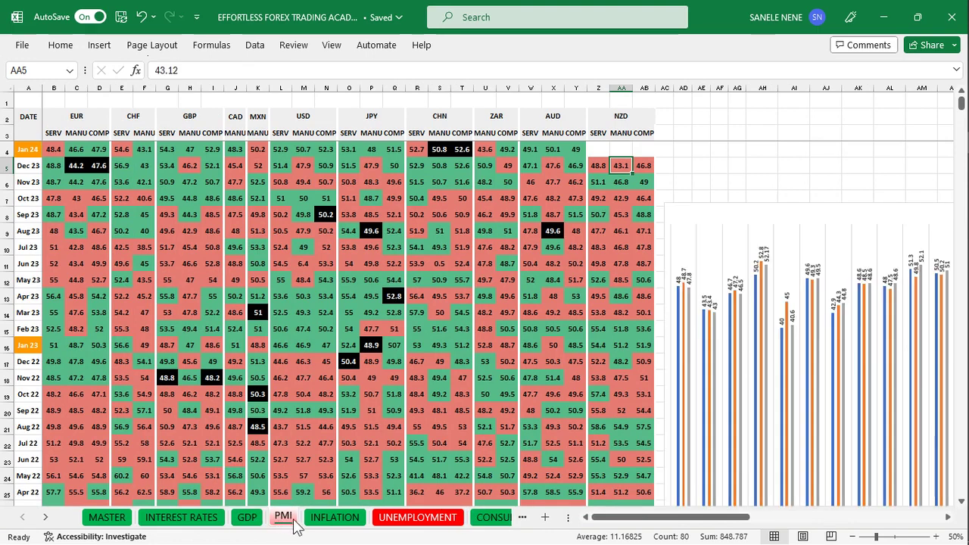
pyautogui.click(336, 521)
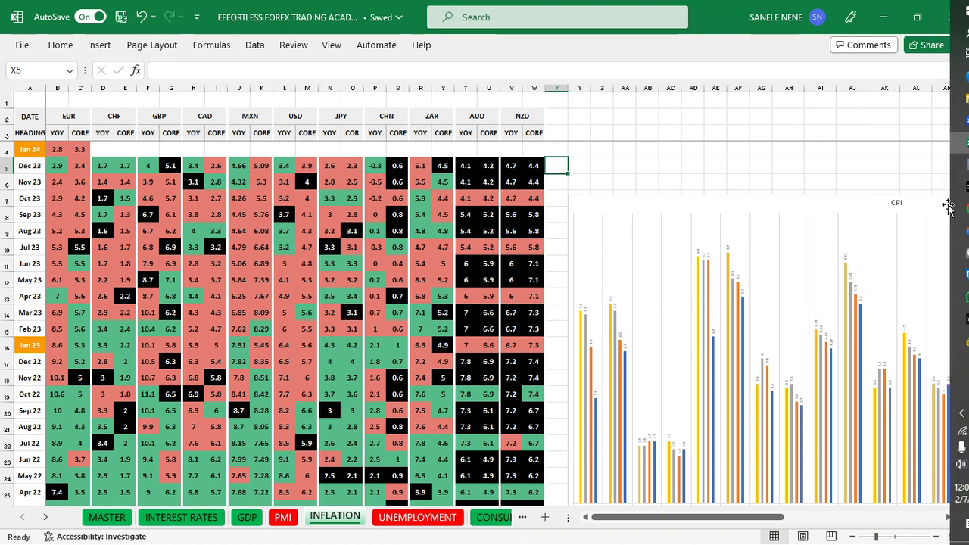
# - Switch to the EURUSD weekly chart in cTrader and bring the recent price swings into view
pyautogui.moveTo(958, 196)
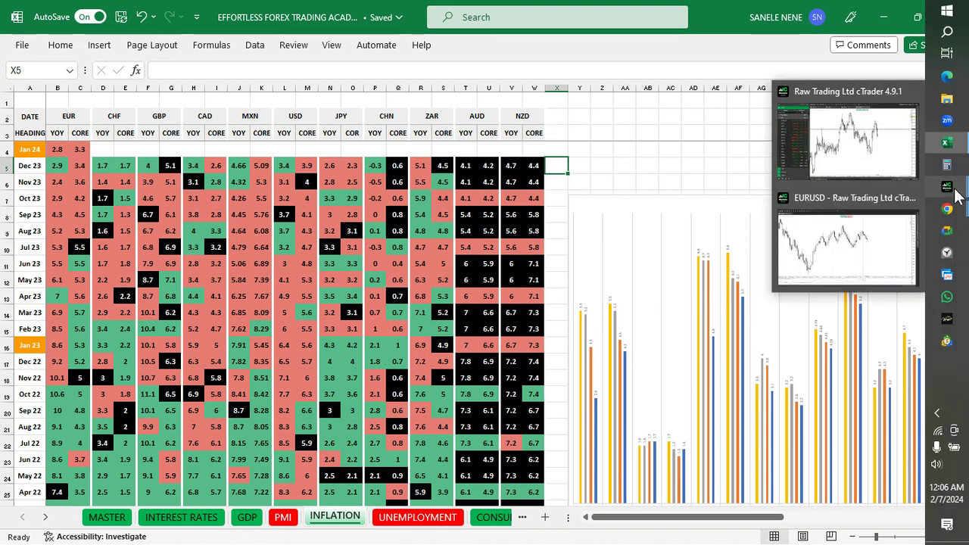
pyautogui.click(883, 238)
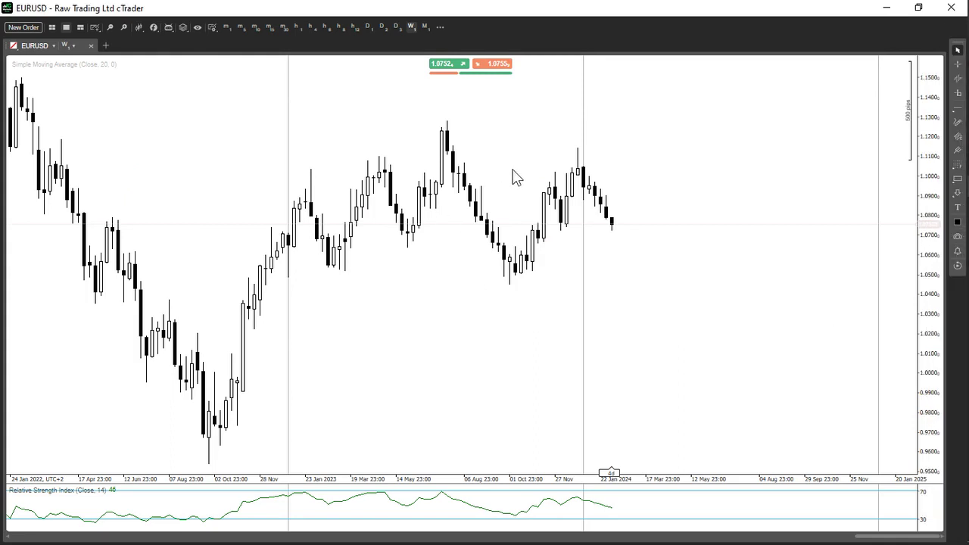
pyautogui.scroll(1, 572, 197)
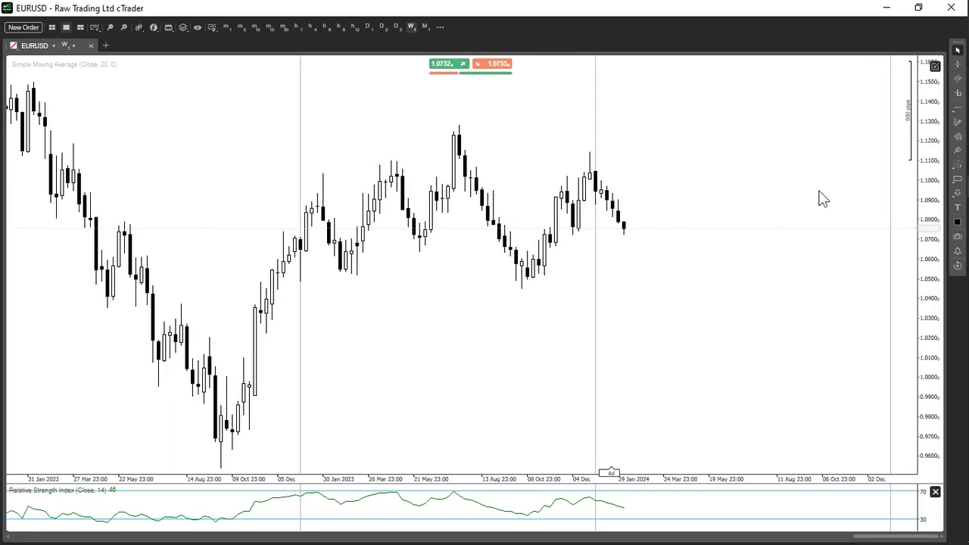
# - Try marking resistance with a horizontal line at about 1.1052 on the weekly chart
pyautogui.click(958, 108)
pyautogui.click(160, 170)
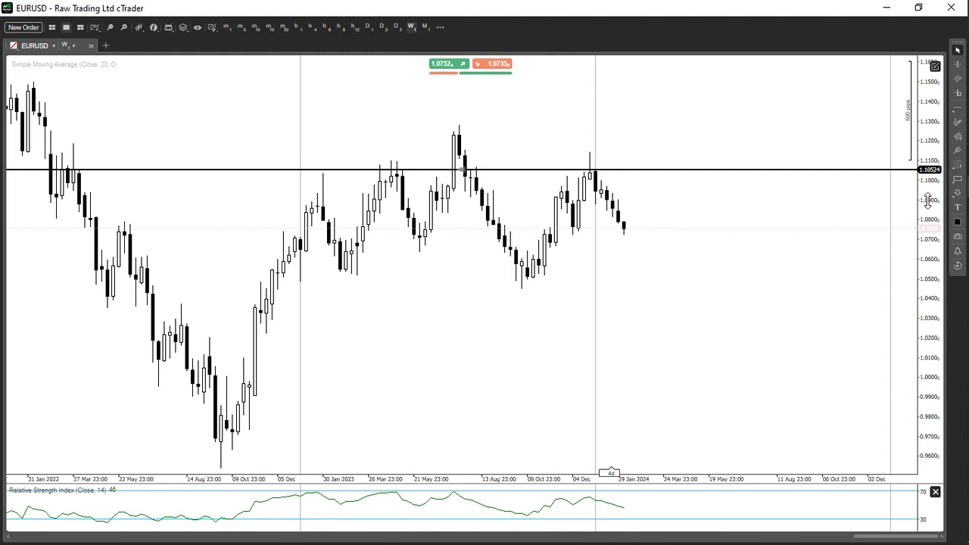
# - Draw a rectangle over the resistance area from about 1.105 to 1.119, spanning March 2022 to January 2024
pyautogui.click(958, 179)
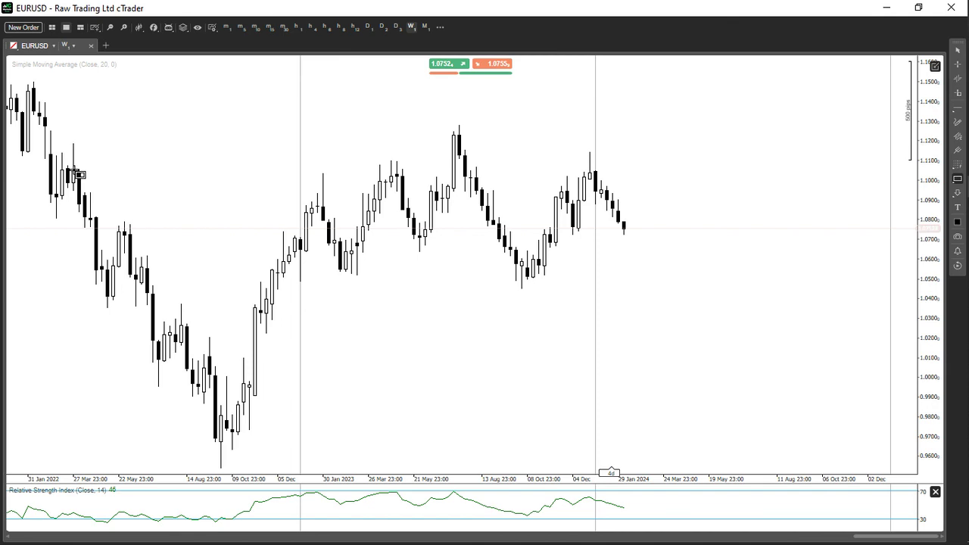
pyautogui.moveTo(74, 168); pyautogui.dragTo(612, 143)
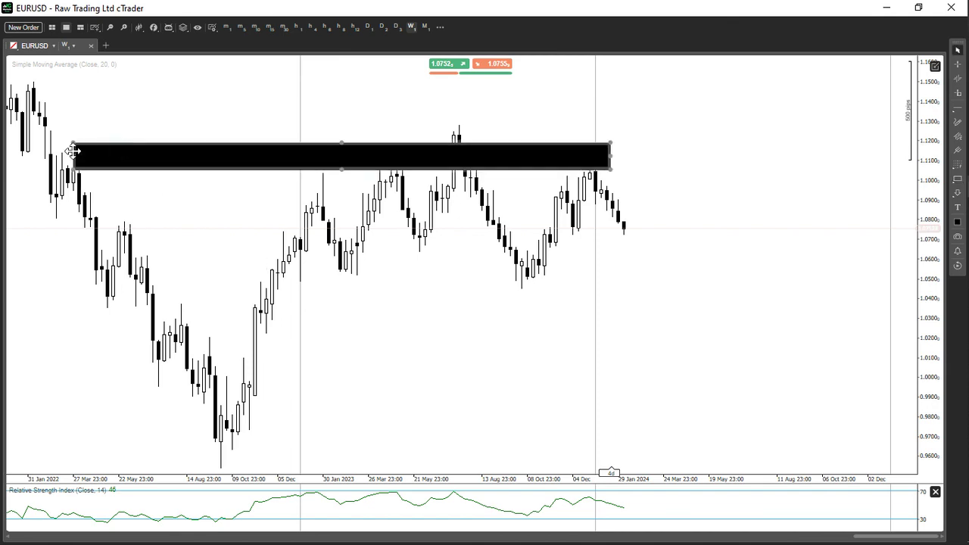
# - Recolour the resistance rectangle with the recently used translucent light yellow and deselect it
pyautogui.moveTo(72, 137); pyautogui.dragTo(78, 152)
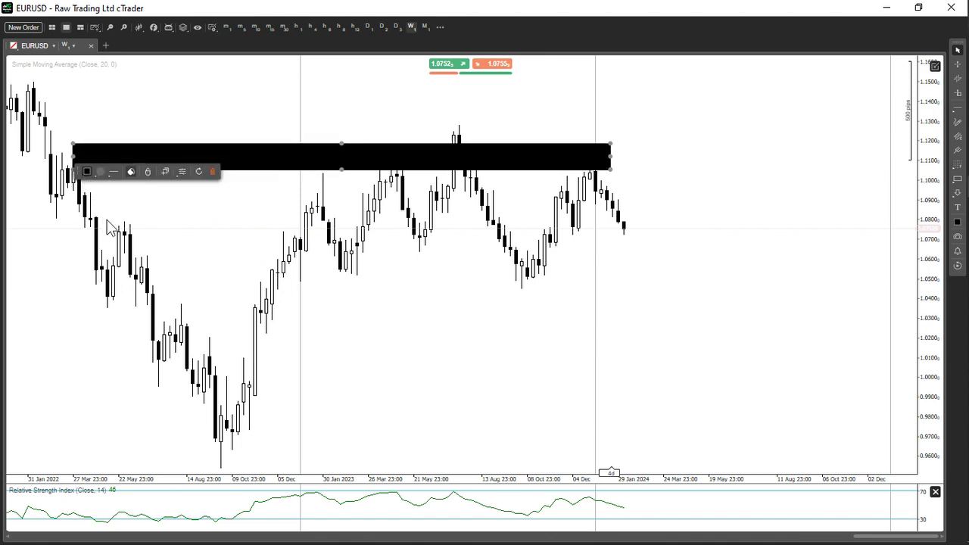
pyautogui.click(86, 171)
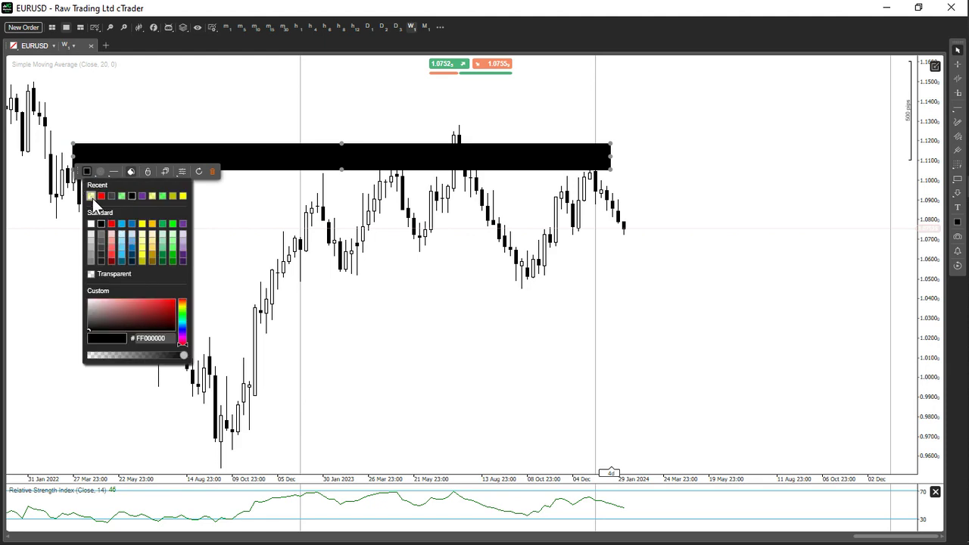
pyautogui.click(91, 197)
pyautogui.click(78, 157)
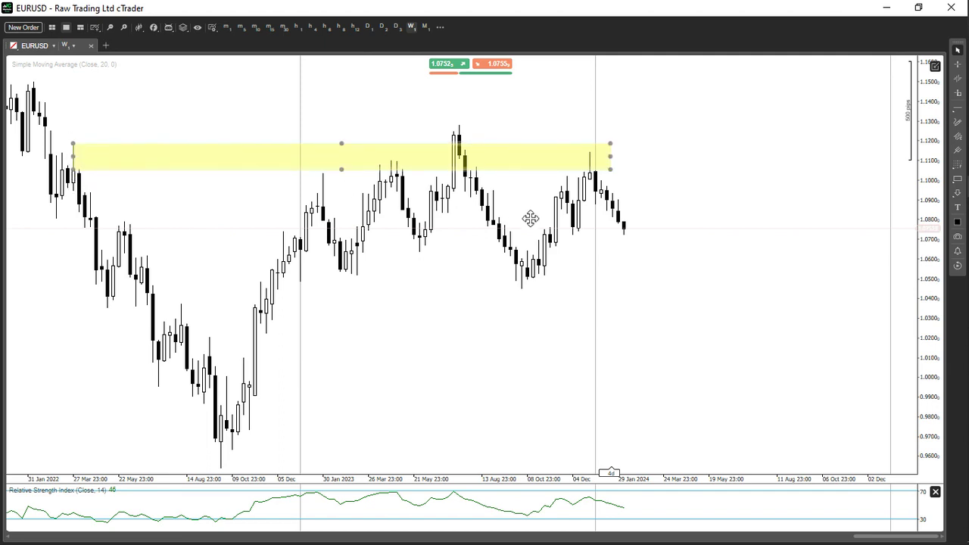
pyautogui.click(608, 260)
pyautogui.click(253, 156)
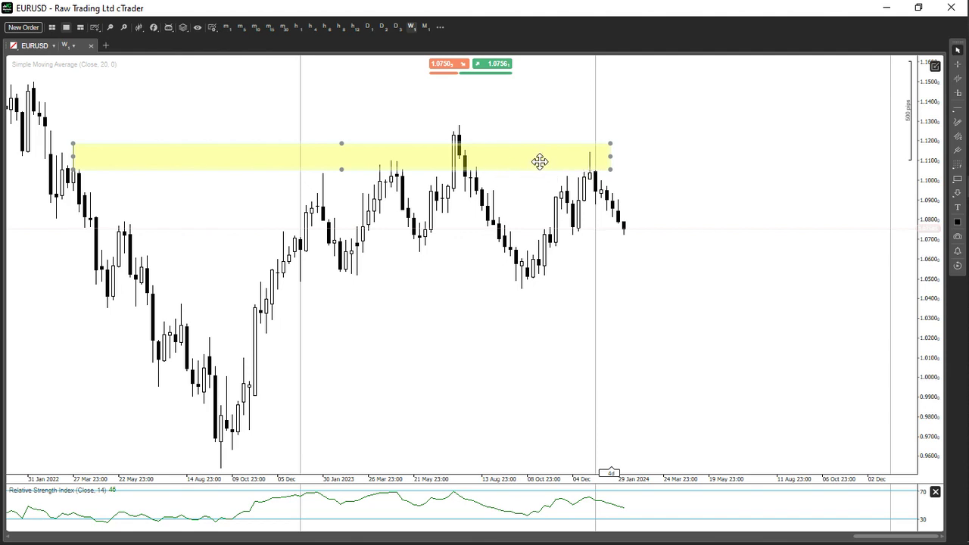
pyautogui.click(459, 122)
# - Review the ENTRIES rules on the Technical analysis 101 canvas in Chrome and return to the EURUSD chart
pyautogui.moveTo(951, 168)
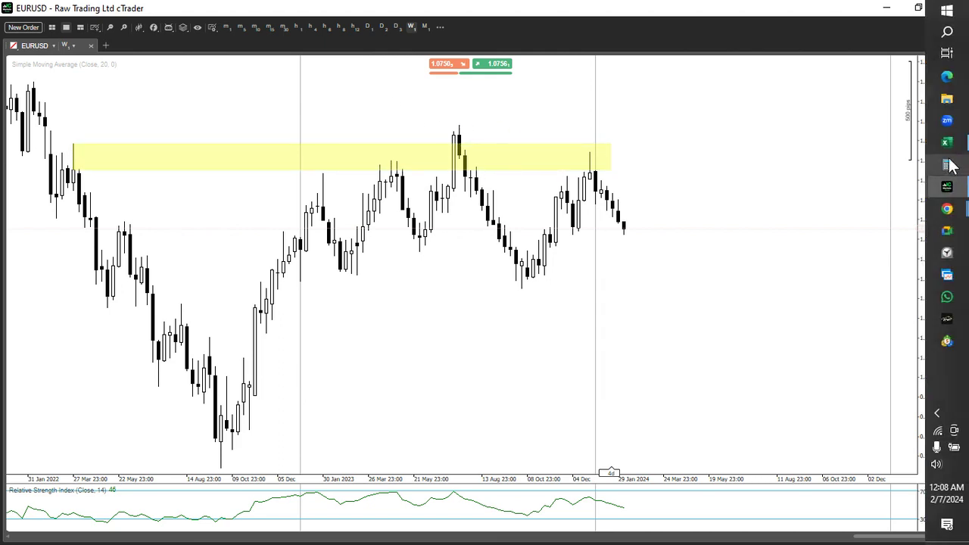
pyautogui.moveTo(953, 210)
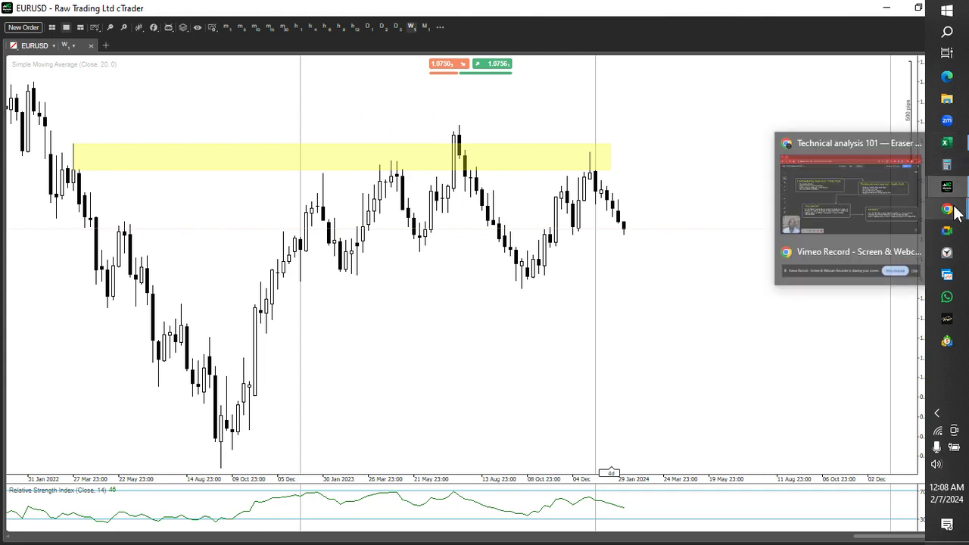
pyautogui.click(853, 204)
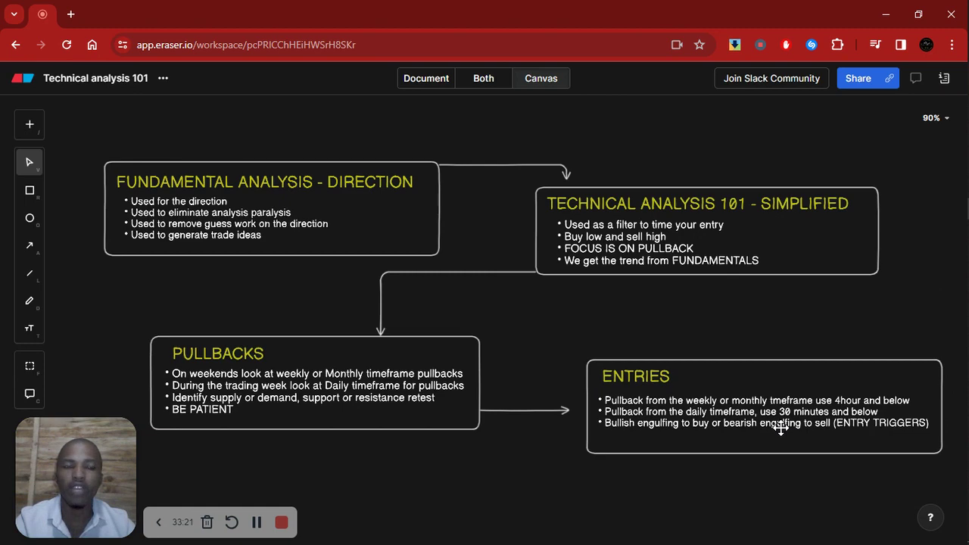
pyautogui.click(886, 13)
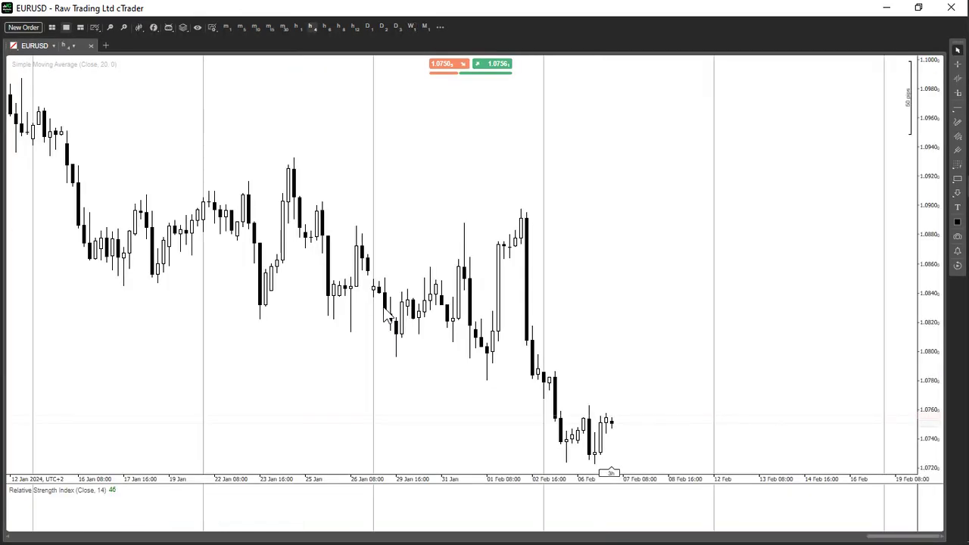
# - On the four-hour chart, place a horizontal line at about 1.1105 through the late December 2023 peak inside the yellow zone
pyautogui.scroll(-3, 312, 303)
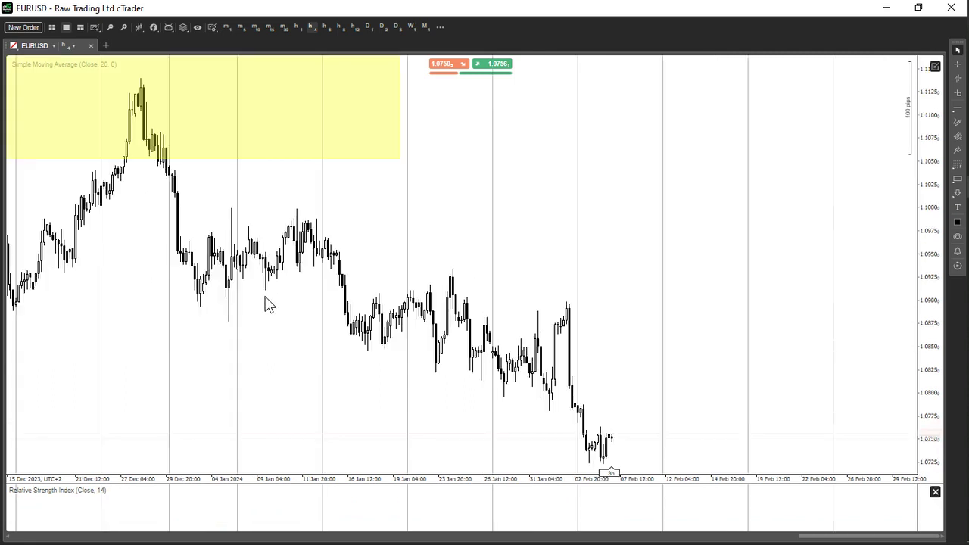
pyautogui.scroll(5, 264, 303)
pyautogui.scroll(-3, 394, 288)
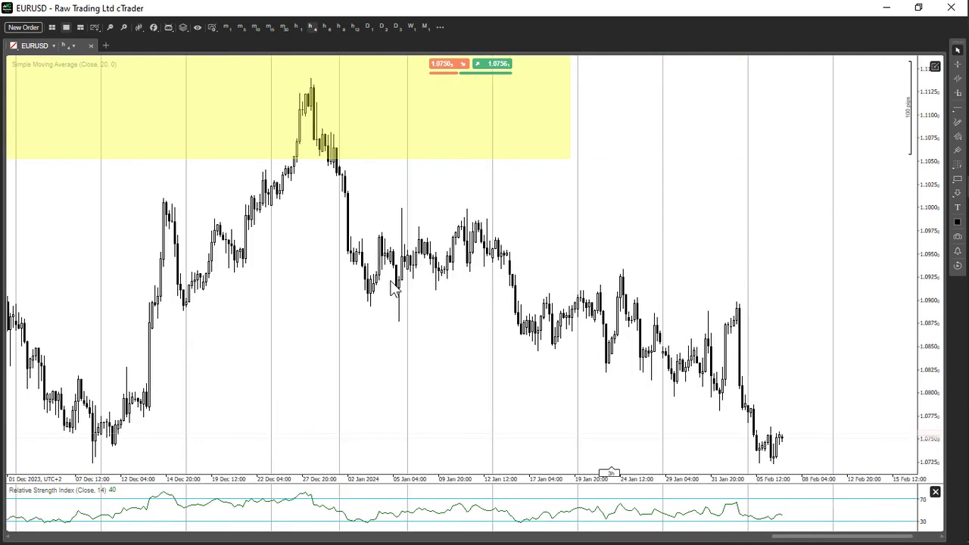
pyautogui.scroll(3, 281, 253)
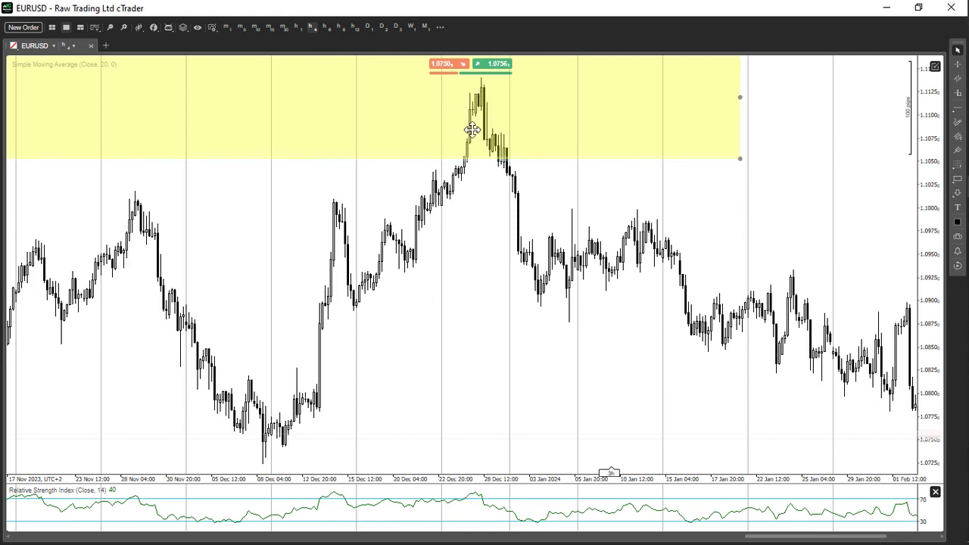
pyautogui.moveTo(467, 249); pyautogui.dragTo(388, 254)
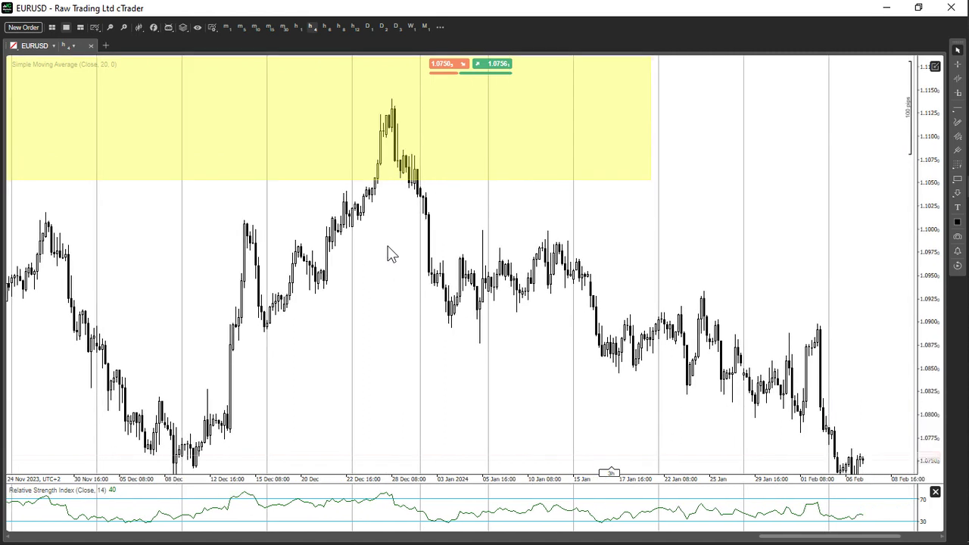
pyautogui.scroll(2, 382, 253)
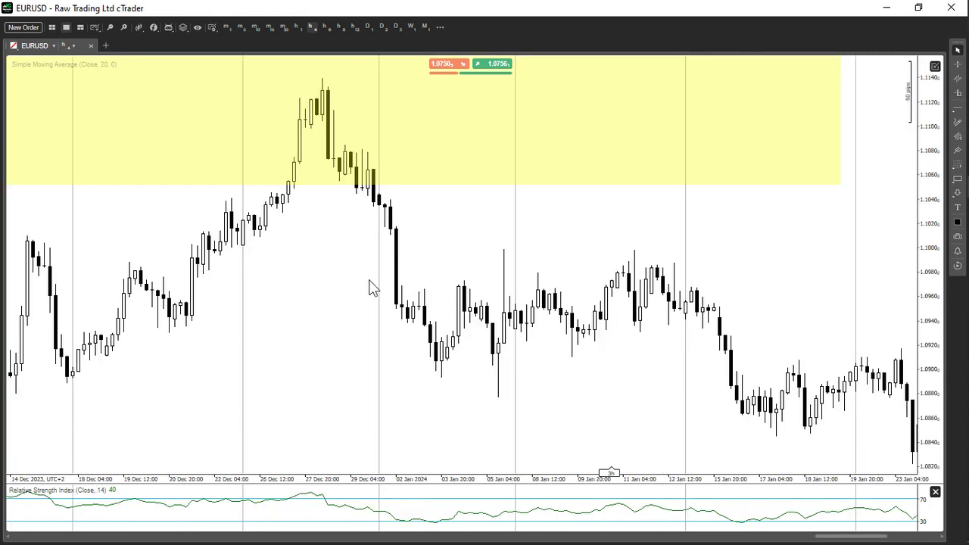
pyautogui.scroll(2, 386, 302)
pyautogui.scroll(2, 402, 318)
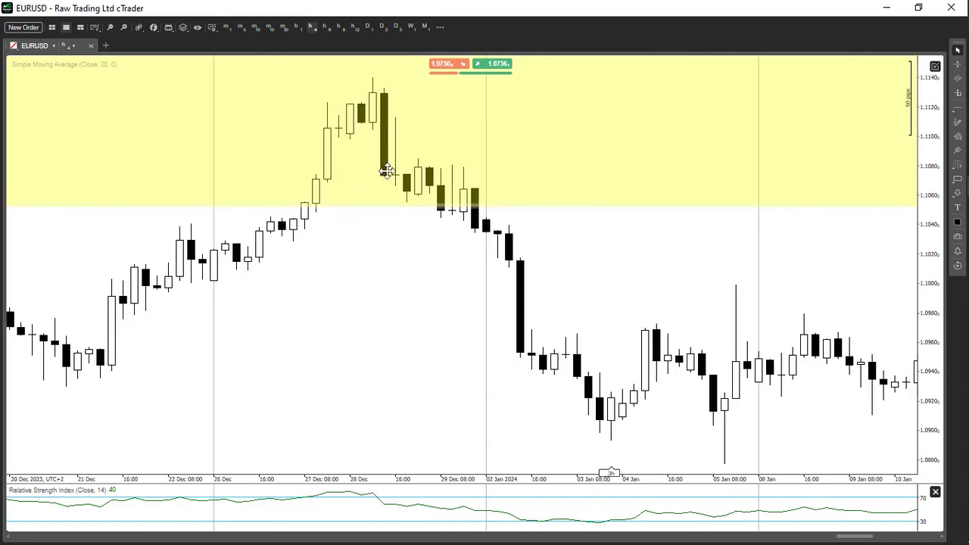
pyautogui.click(958, 108)
pyautogui.click(909, 121)
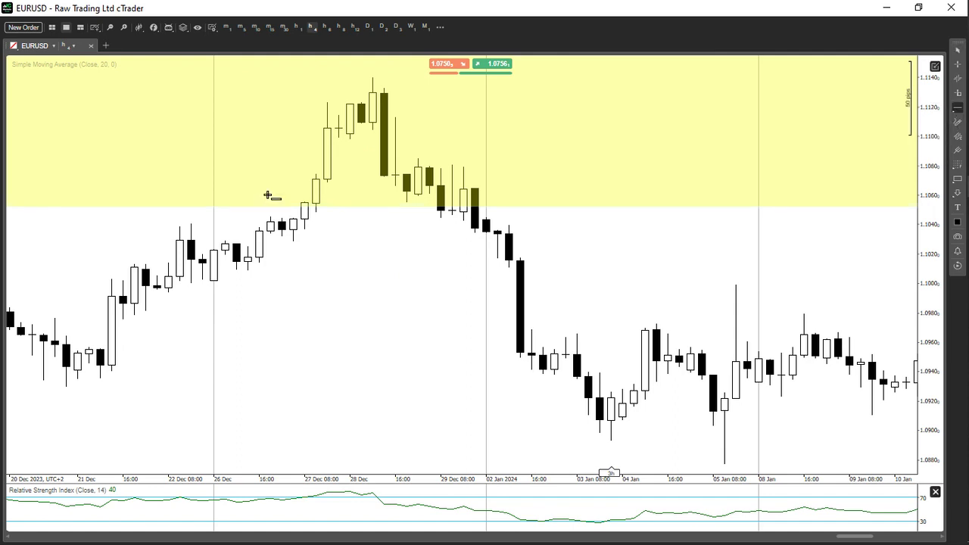
pyautogui.click(364, 128)
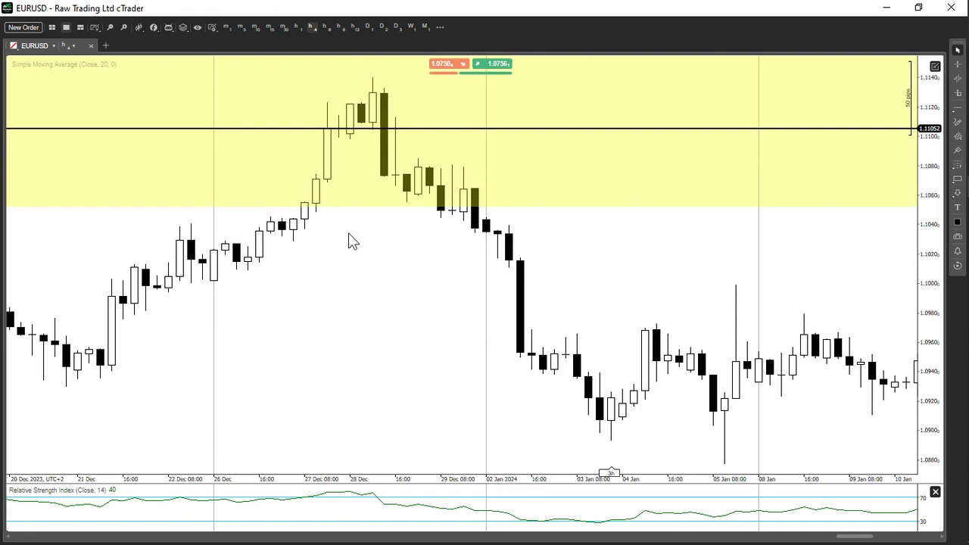
# - Switch the EURUSD chart to the one-hour timeframe
pyautogui.scroll(-5, 445, 293)
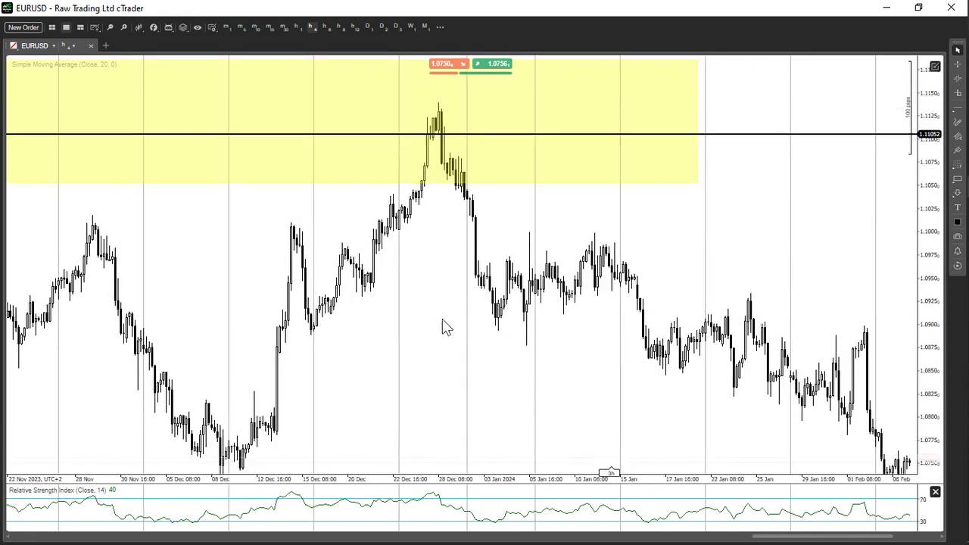
pyautogui.click(297, 28)
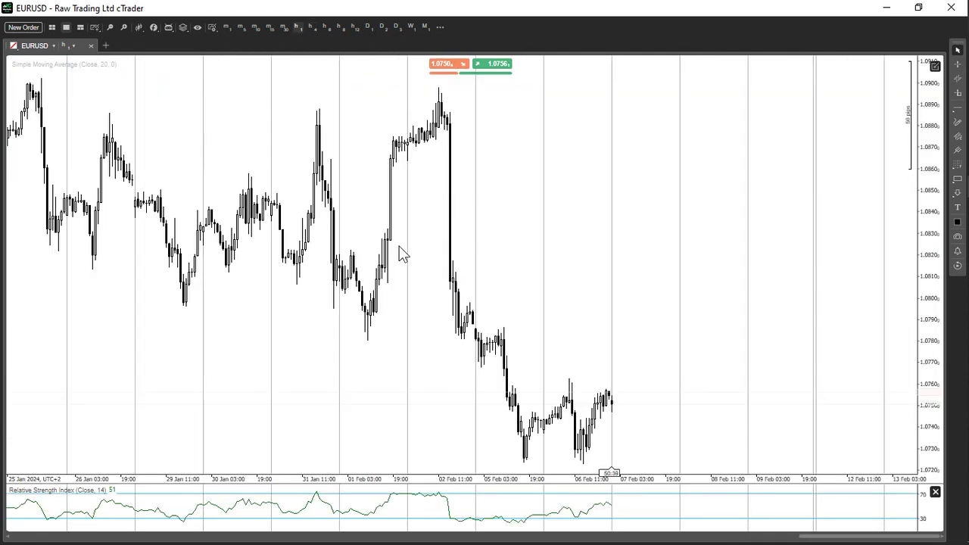
# - Examine the late December 2023 peak inside the yellow zone on the one-hour chart
pyautogui.hscroll(-10, 402, 253)
pyautogui.hscroll(-15, 402, 253)
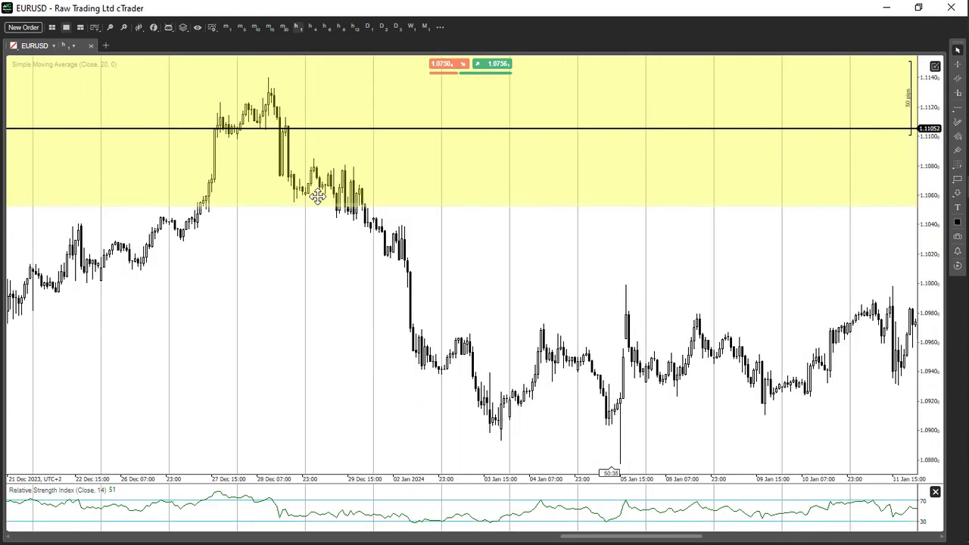
pyautogui.hscroll(-3, 318, 200)
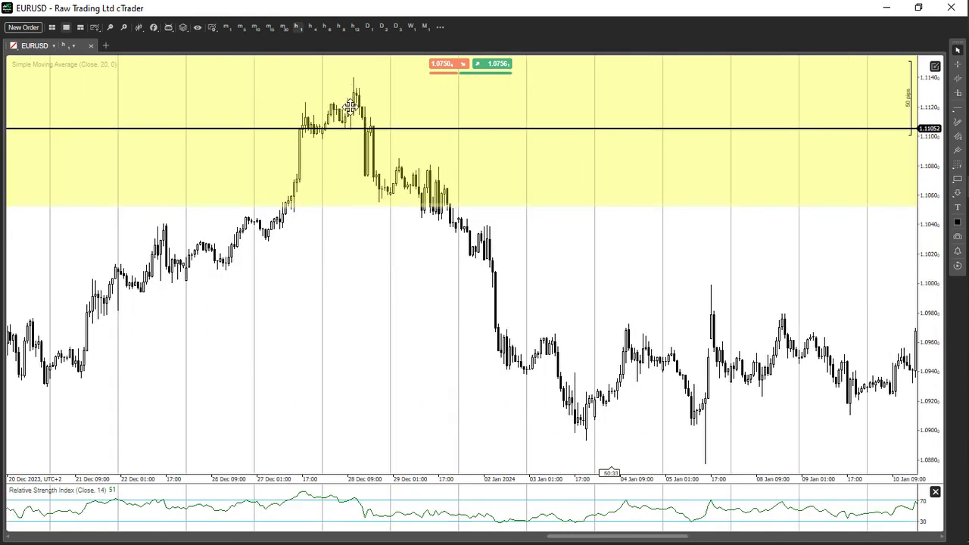
# - Switch the EURUSD chart to the 30-minute timeframe and bring the late December 2023 peak into view
pyautogui.click(284, 27)
pyautogui.hscroll(-10, 327, 180)
pyautogui.hscroll(-5, 327, 179)
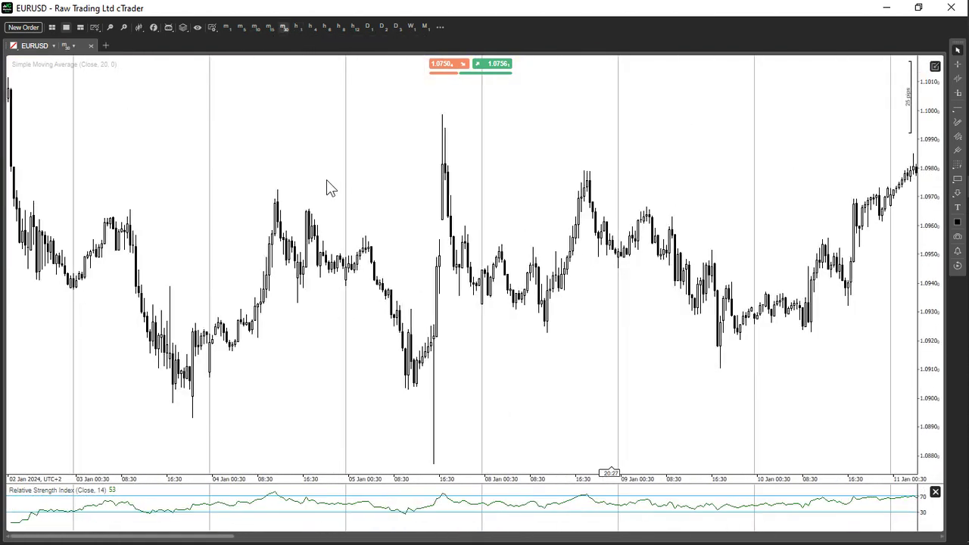
pyautogui.hscroll(-5, 325, 179)
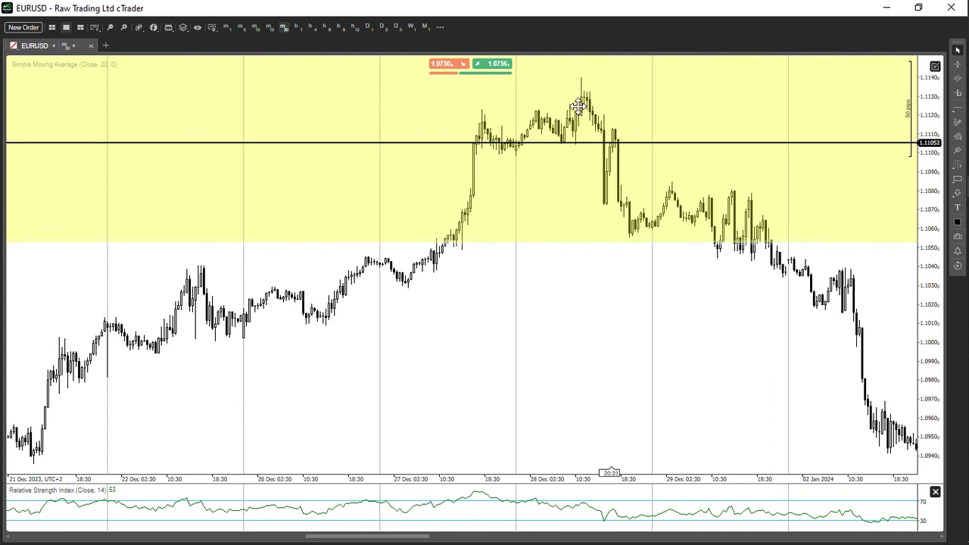
# - Examine the 27 and 28 December 2023 highs inside the yellow zone with the crosshair
pyautogui.rightClick(542, 316)
pyautogui.click(408, 333)
pyautogui.middleClick(484, 323)
pyautogui.middleClick(536, 108)
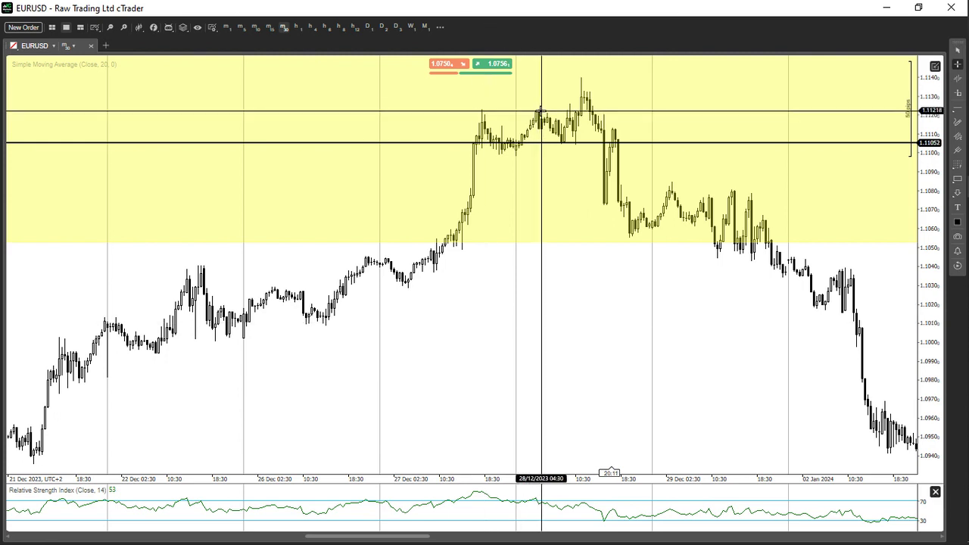
pyautogui.middleClick(502, 275)
pyautogui.moveTo(513, 290); pyautogui.dragTo(432, 333)
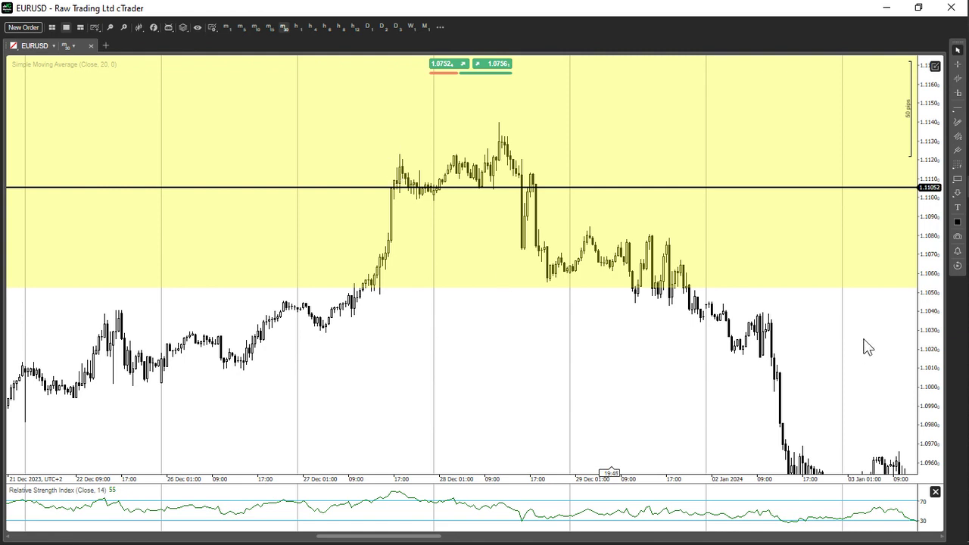
pyautogui.click(958, 110)
pyautogui.middleClick(345, 368)
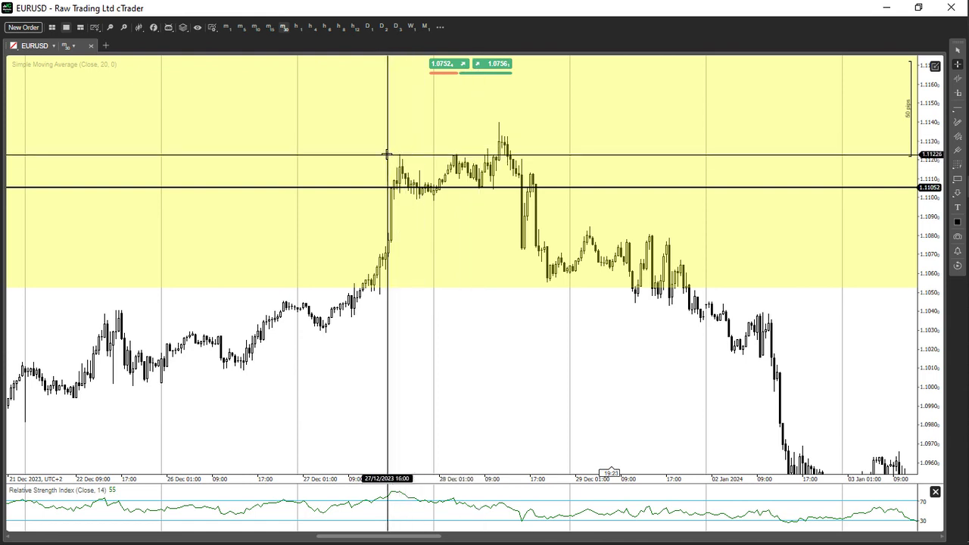
pyautogui.press('Escape')
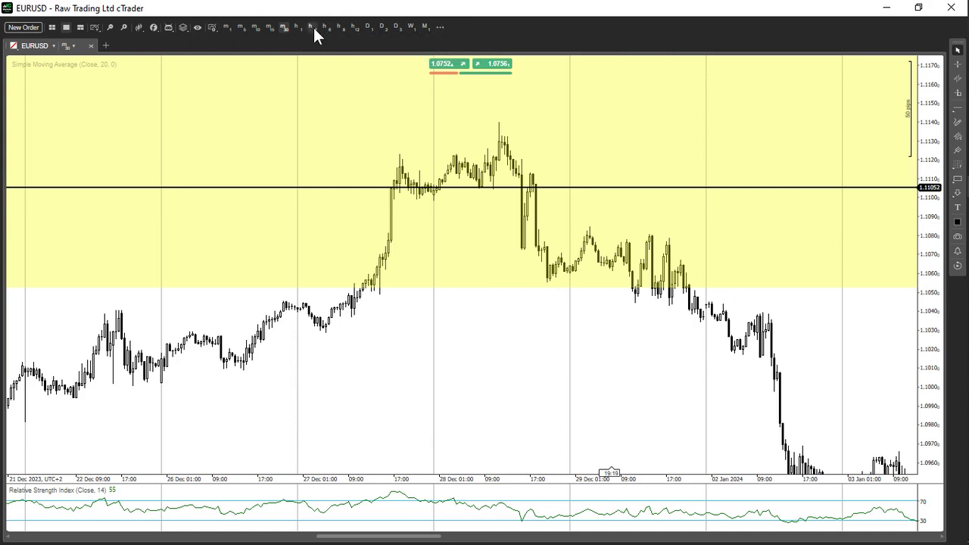
# - Switch the EURUSD chart to the four-hour timeframe, showing December 2023 to early February 2024
pyautogui.press('Up')
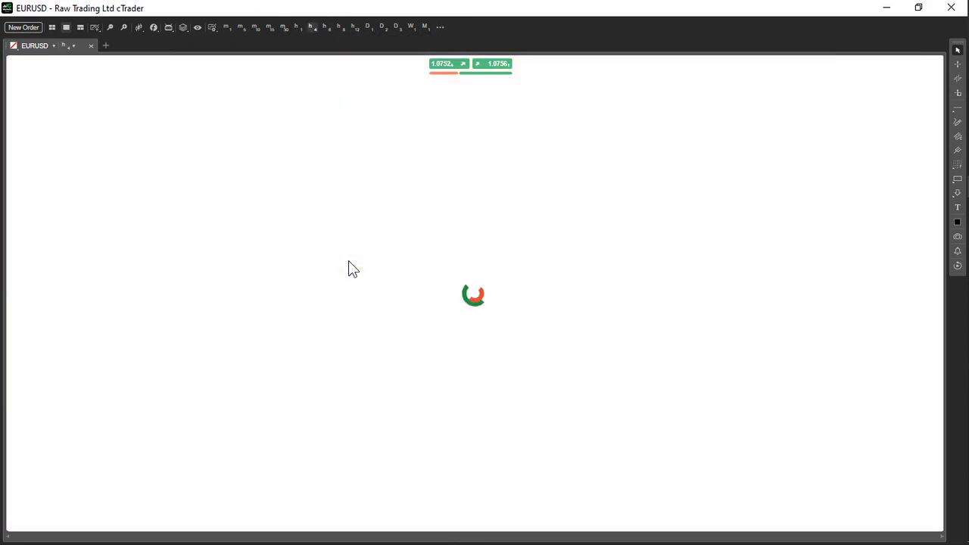
pyautogui.scroll(3, 365, 294)
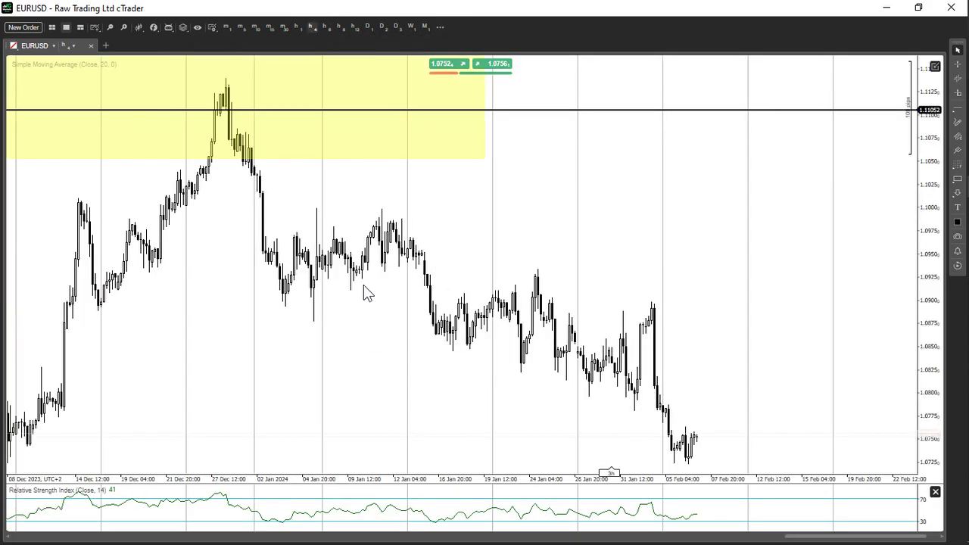
pyautogui.scroll(3, 365, 294)
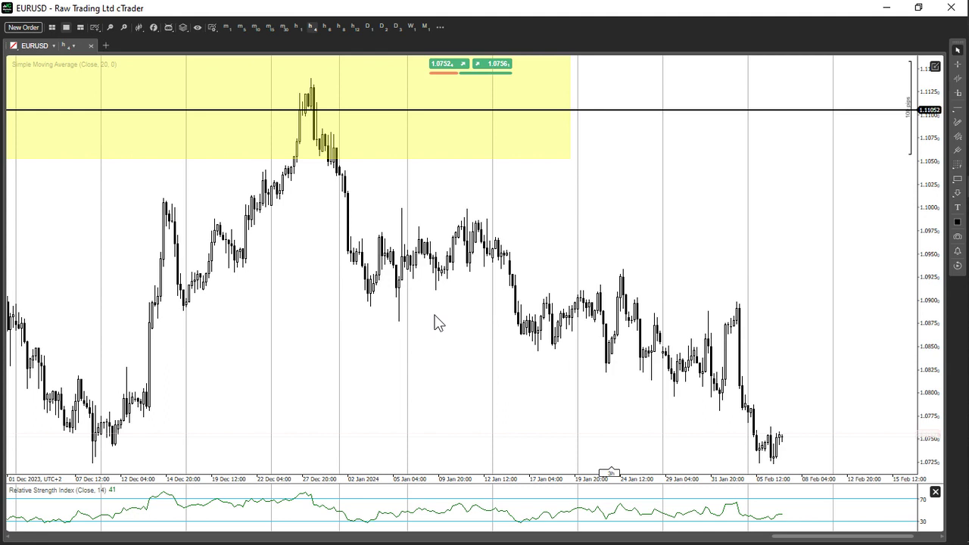
# - Reread the Technical analysis 101 canvas in Chrome, including its PULLBACKS and ENTRIES rules, and return to the EURUSD chart in cTrader
pyautogui.moveTo(964, 211)
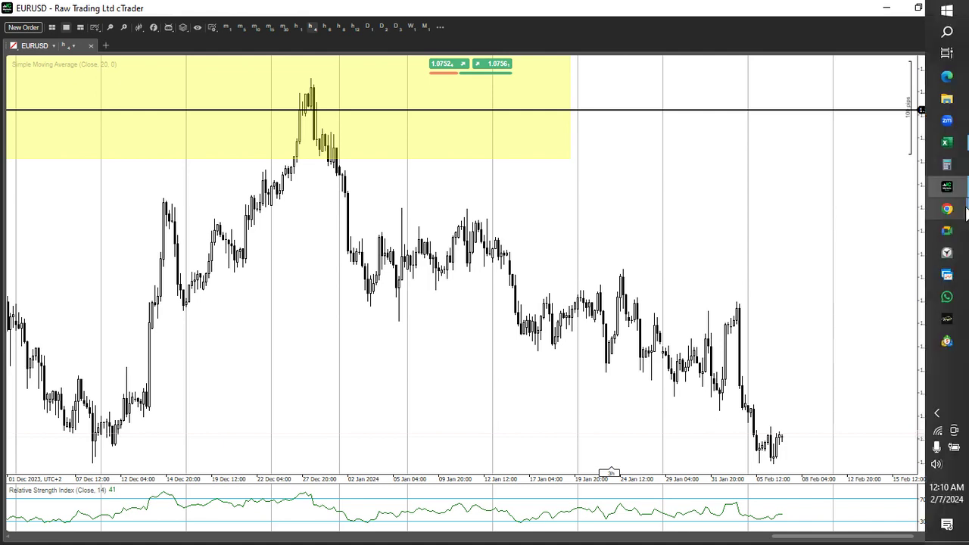
pyautogui.click(890, 219)
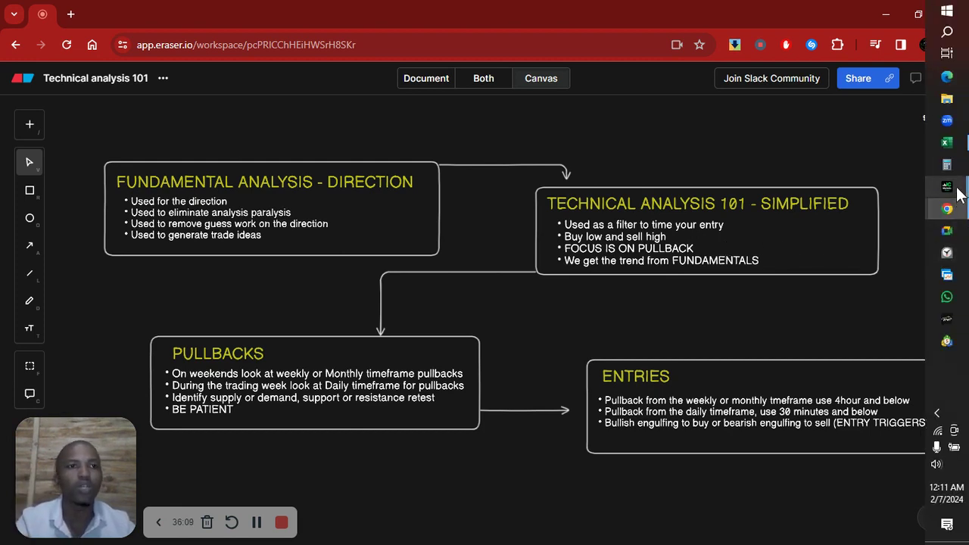
pyautogui.moveTo(959, 194)
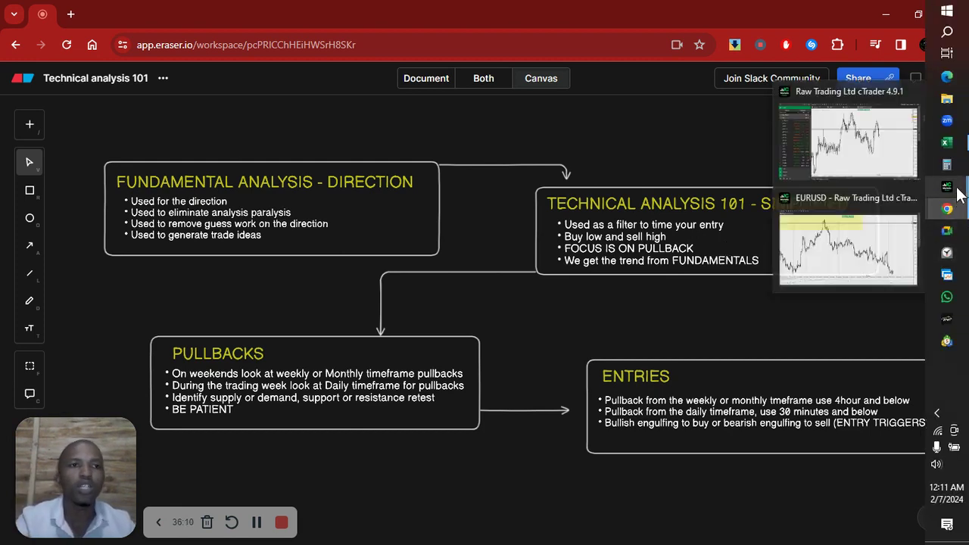
pyautogui.click(871, 18)
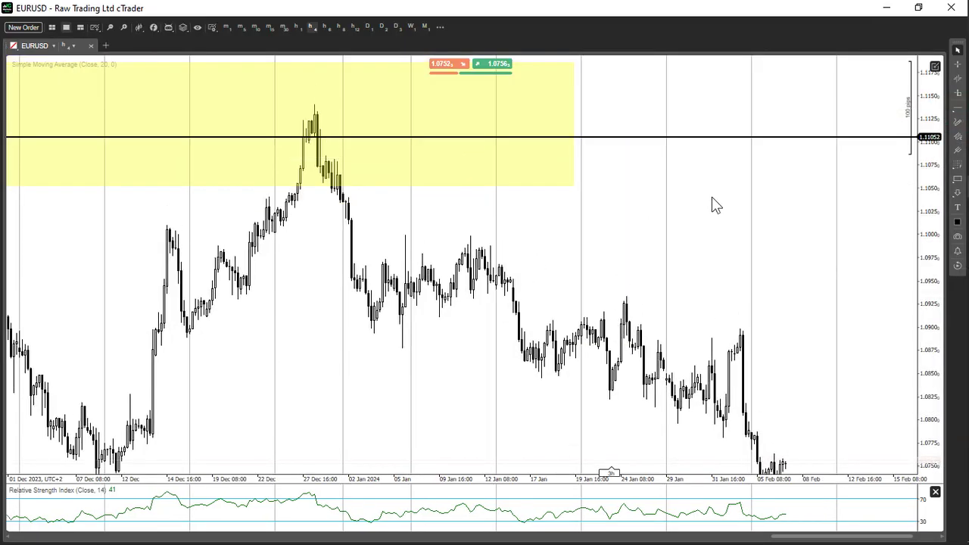
# - Measure with the crosshair from the horizontal line above the 24 January 2024 candle to the late December 2023 peak
pyautogui.middleClick(637, 205)
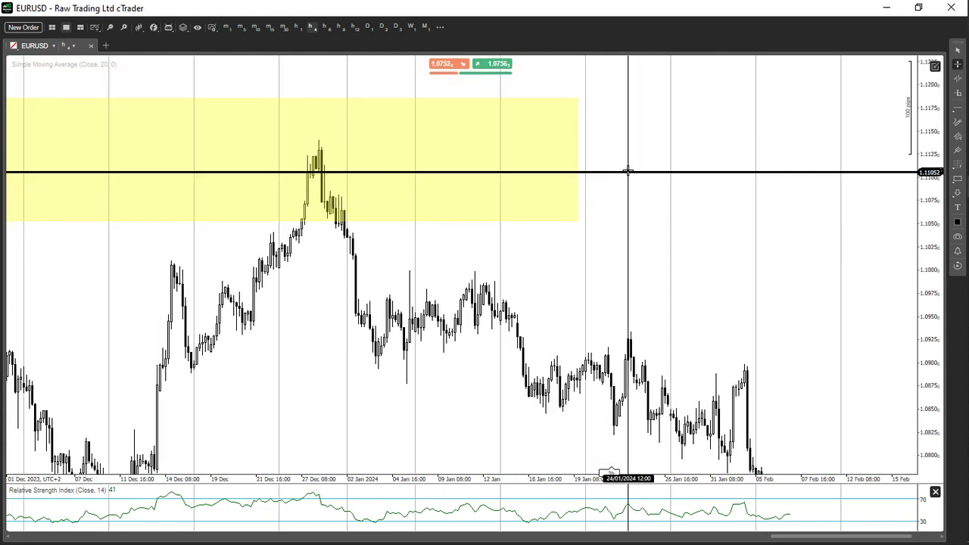
pyautogui.moveTo(627, 173); pyautogui.dragTo(325, 126)
pyautogui.middleClick(645, 242)
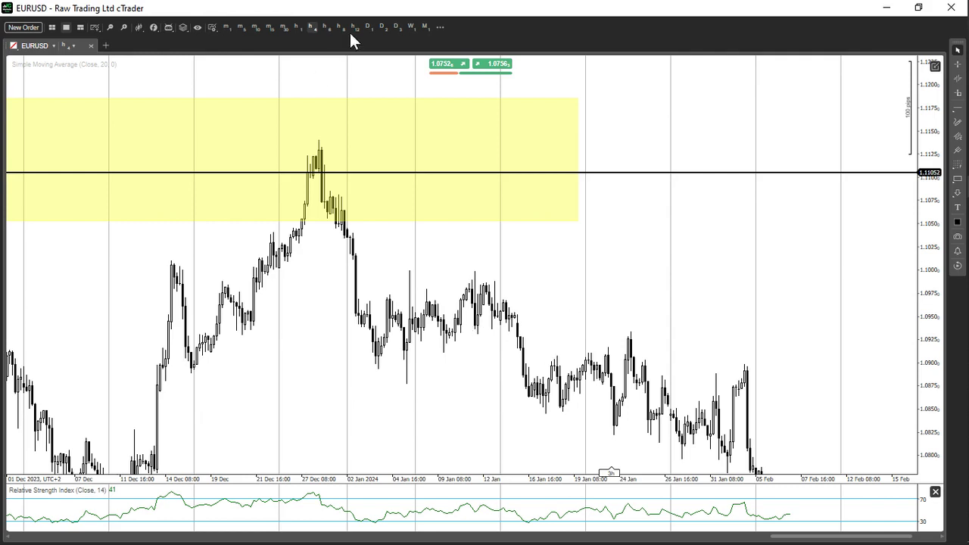
# - Switch the EURUSD chart to the weekly timeframe and enlarge the candles around the resistance zone
pyautogui.click(410, 28)
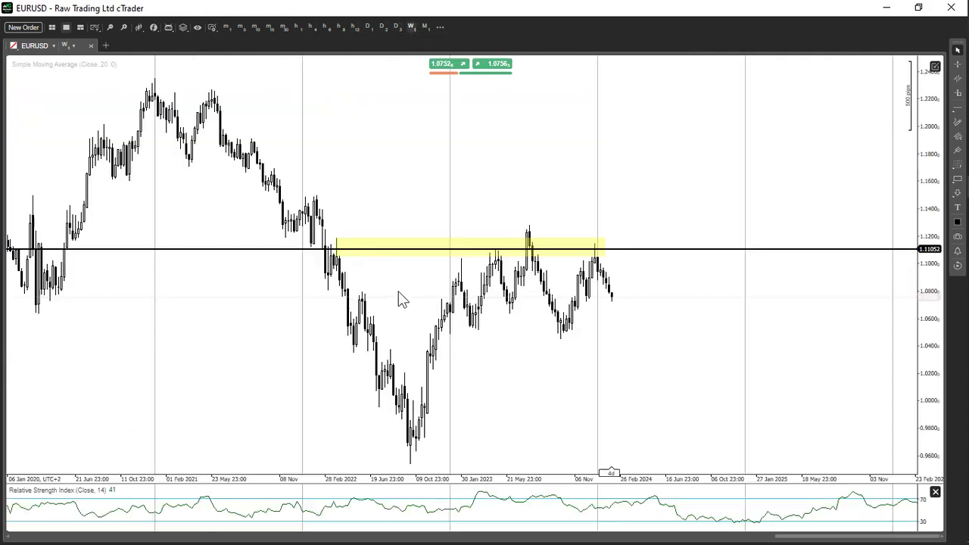
pyautogui.click(124, 27)
pyautogui.click(125, 27)
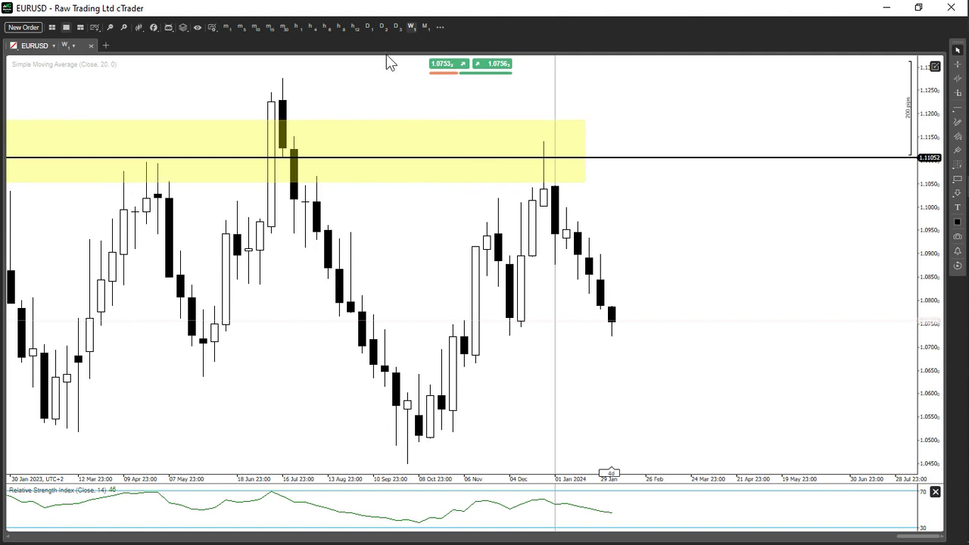
# - Switch to the daily timeframe and examine the candles falling from the resistance zone
pyautogui.click(371, 29)
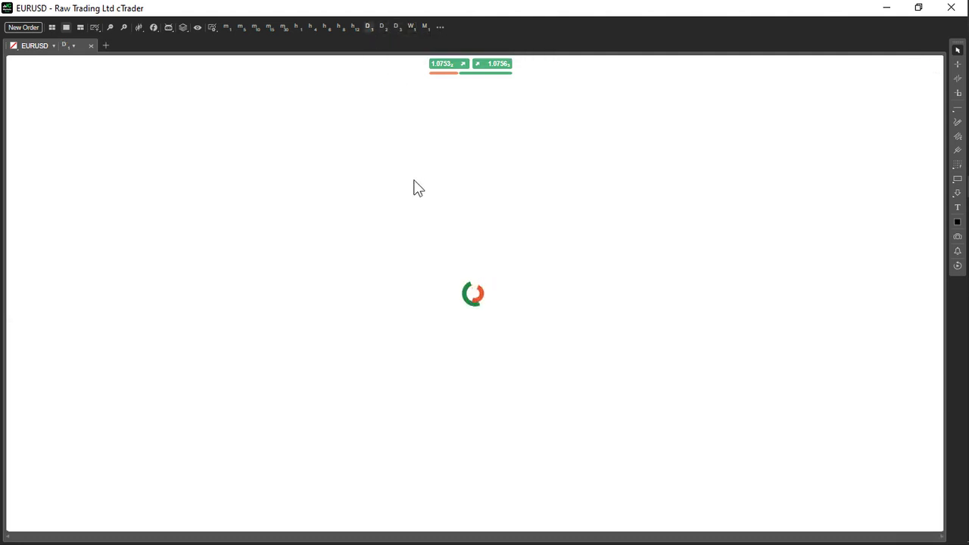
pyautogui.click(111, 27)
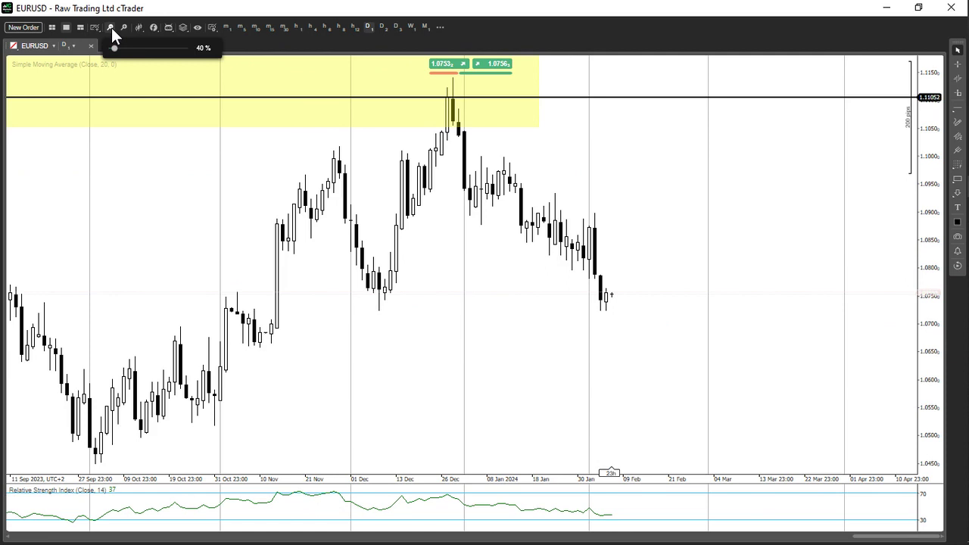
pyautogui.moveTo(118, 32)
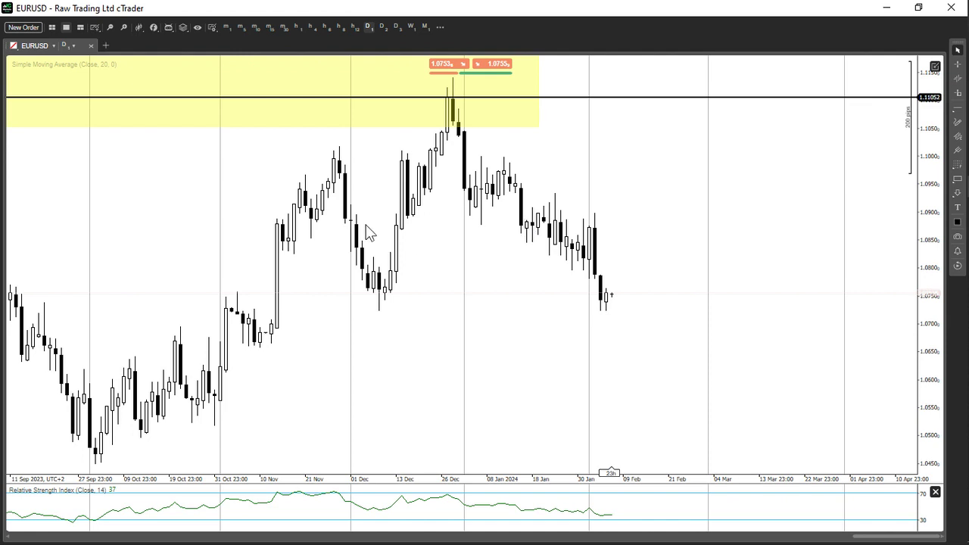
pyautogui.click(123, 28)
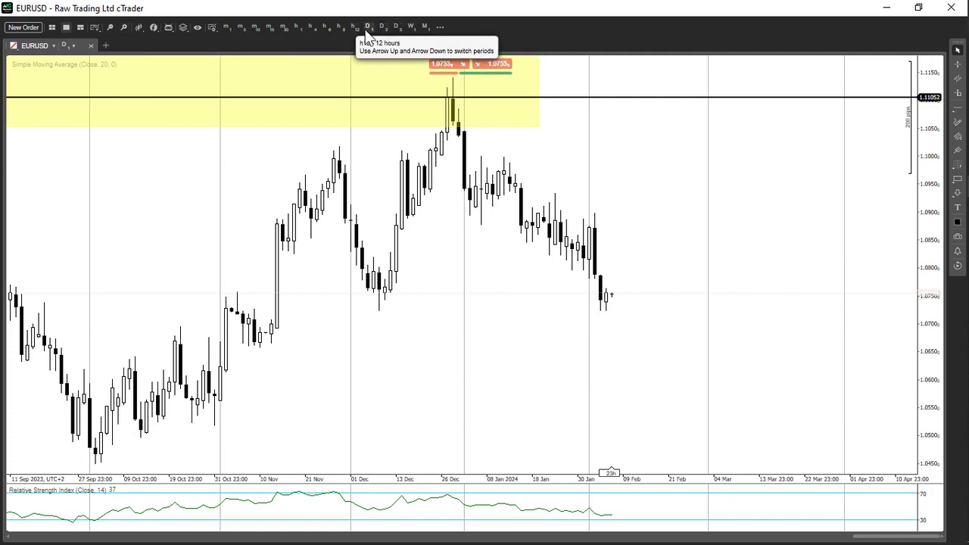
# - On the four-hour chart, place a vertical line at 15/01/2024 00:00
pyautogui.click(312, 27)
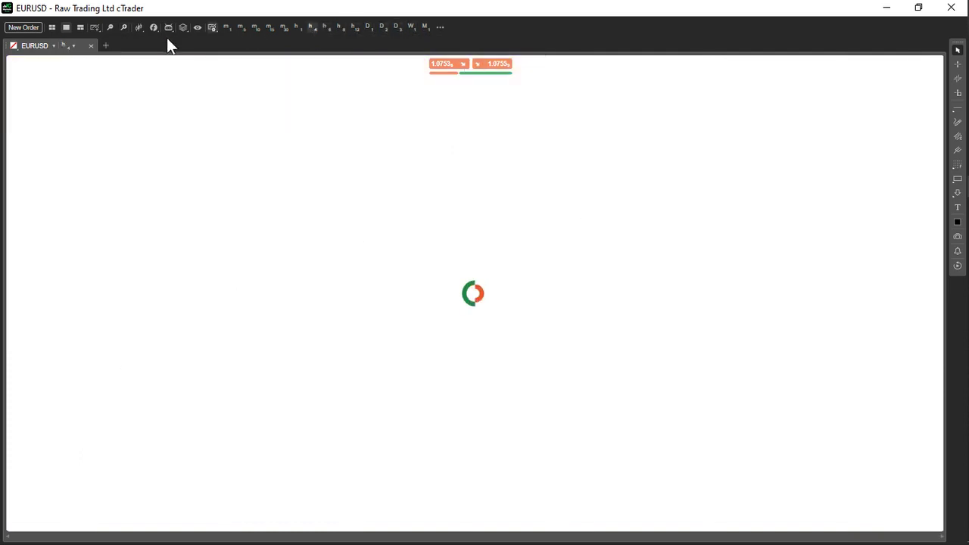
pyautogui.click(112, 26)
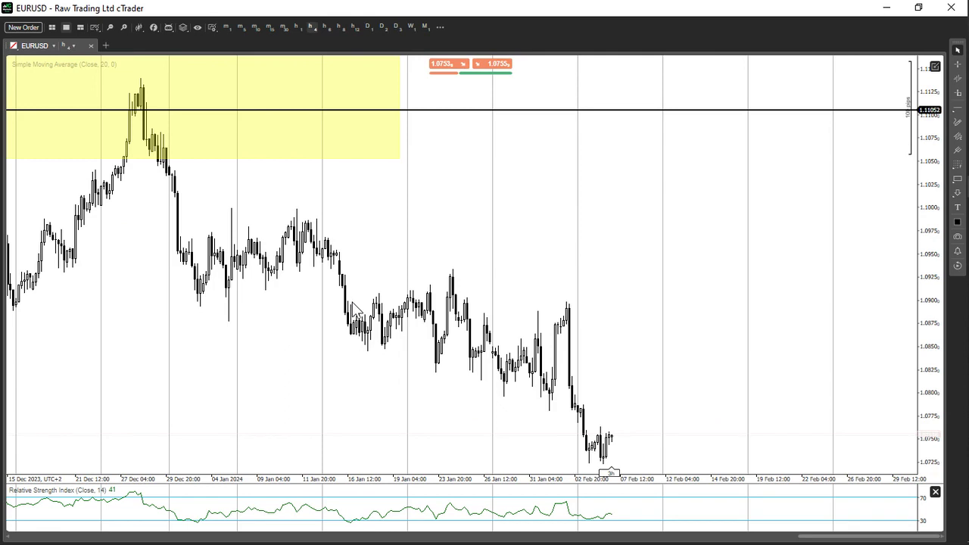
pyautogui.click(957, 107)
pyautogui.click(909, 111)
pyautogui.click(322, 220)
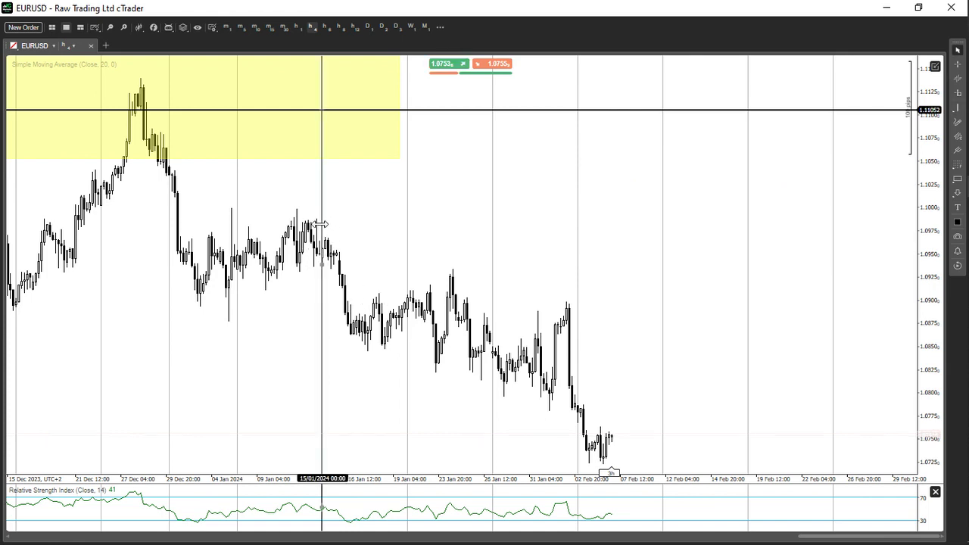
# - Copy the vertical line to 08/01/2024, 22/01/2024 and 29/01/2024 at 00:00 and to 05/02/2024 at 04:00
pyautogui.moveTo(321, 225); pyautogui.dragTo(241, 203)
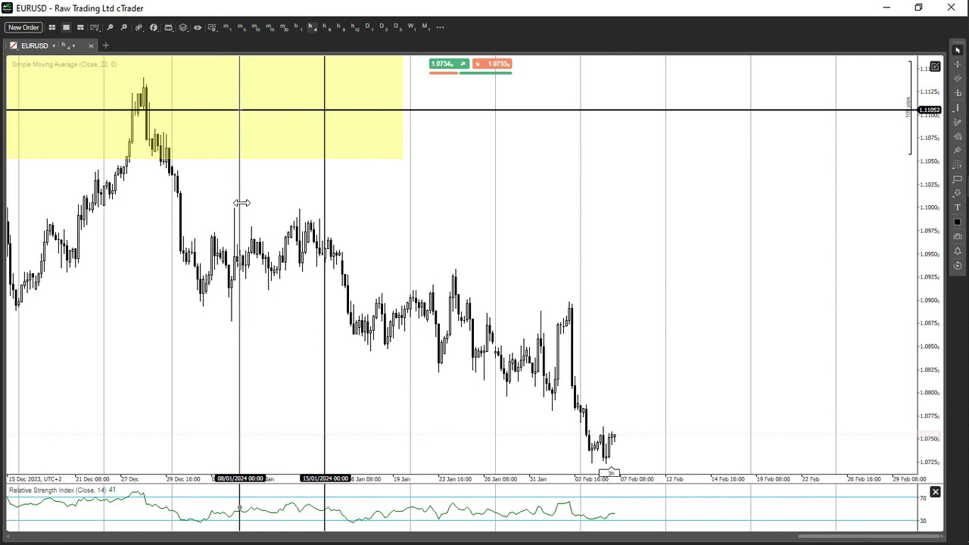
pyautogui.moveTo(384, 221); pyautogui.dragTo(409, 222)
pyautogui.moveTo(348, 217); pyautogui.dragTo(606, 227)
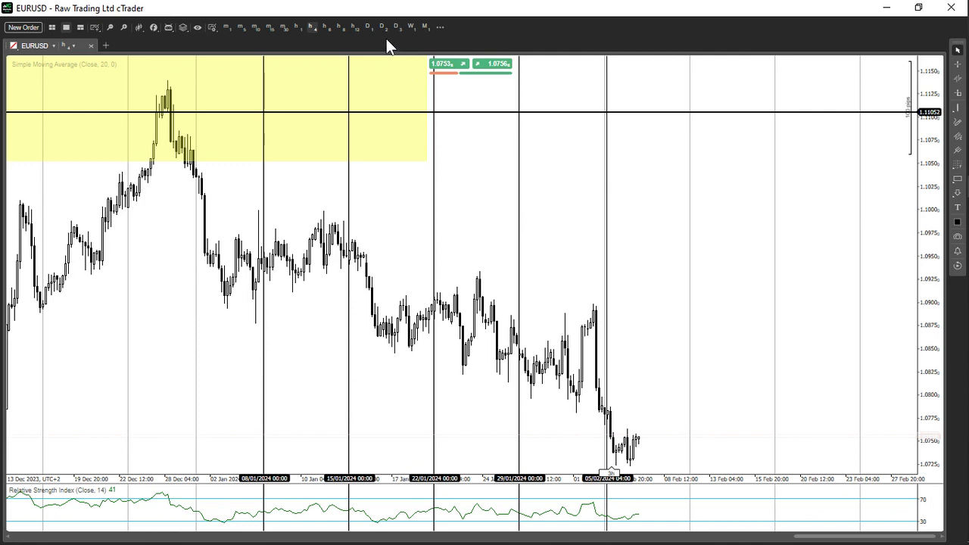
# - On the daily chart, draw short level trend lines at about 1.0975 over the 10–11 January candles and 1.0875 over the 1–2 February candles
pyautogui.click(368, 26)
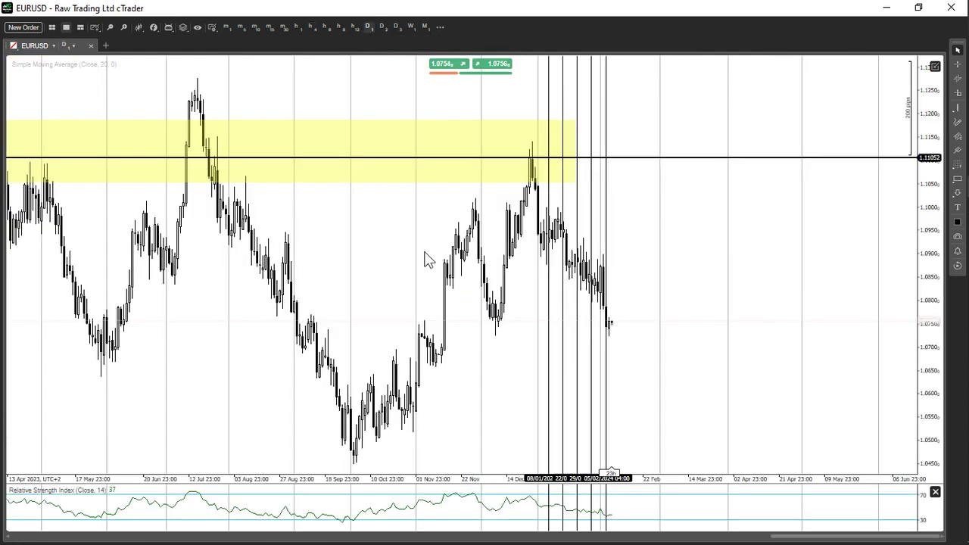
pyautogui.scroll(5, 424, 260)
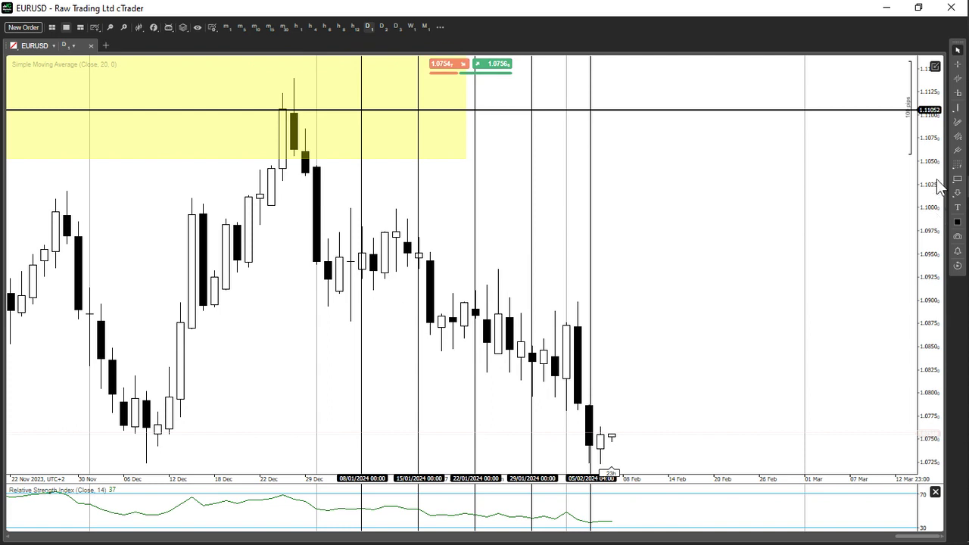
pyautogui.click(958, 110)
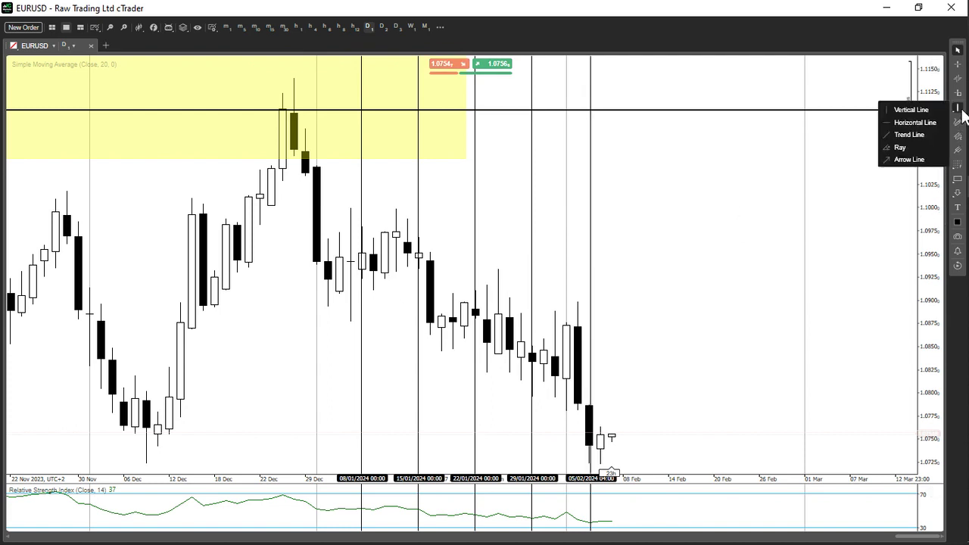
pyautogui.click(909, 133)
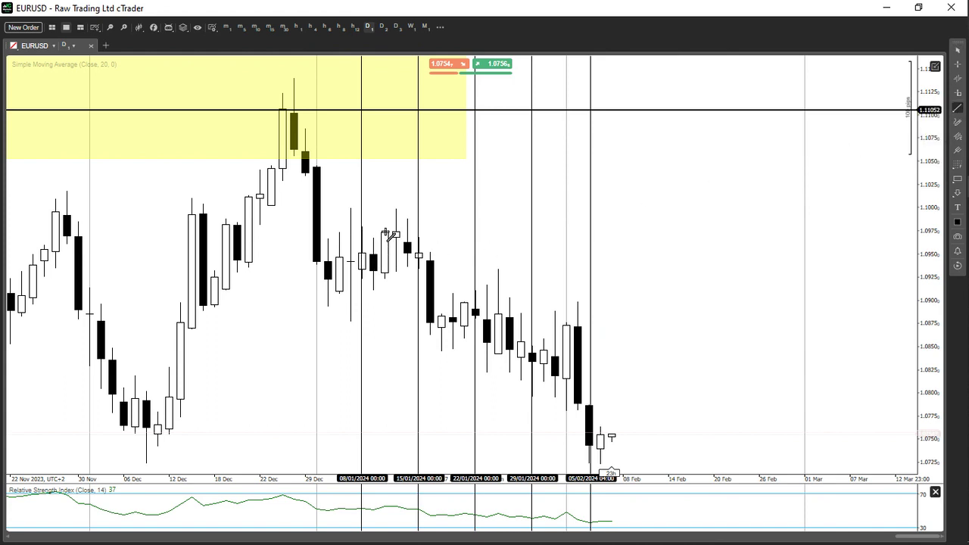
pyautogui.moveTo(385, 231); pyautogui.dragTo(404, 231)
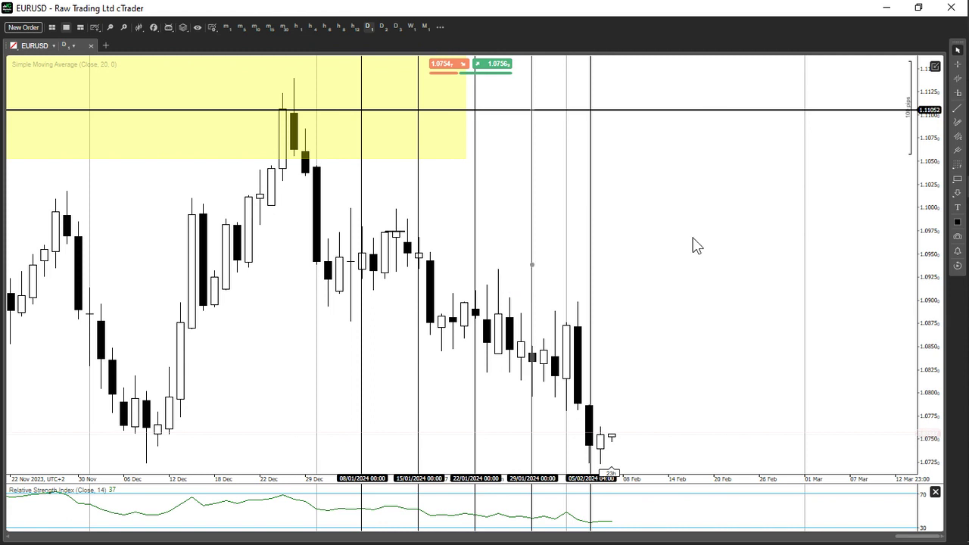
pyautogui.click(958, 110)
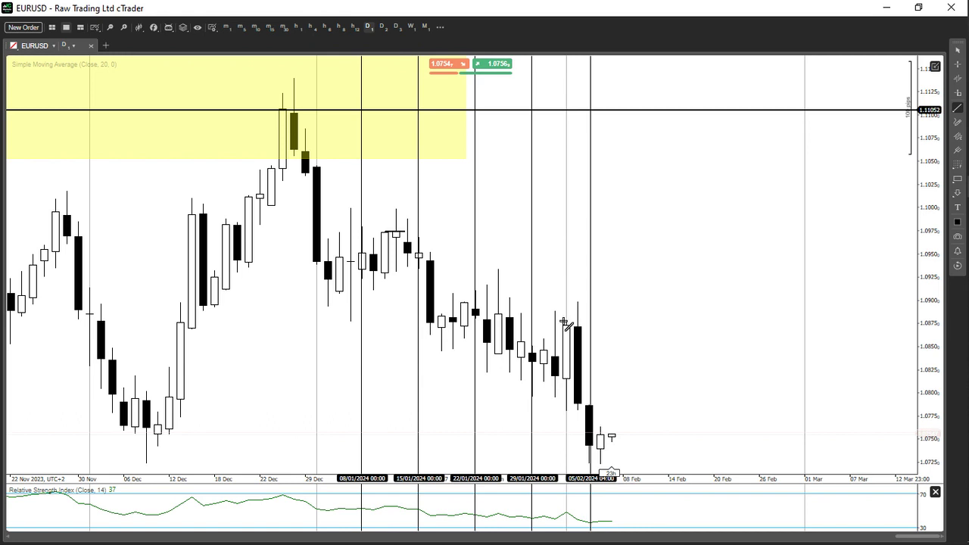
pyautogui.moveTo(566, 323); pyautogui.dragTo(585, 324)
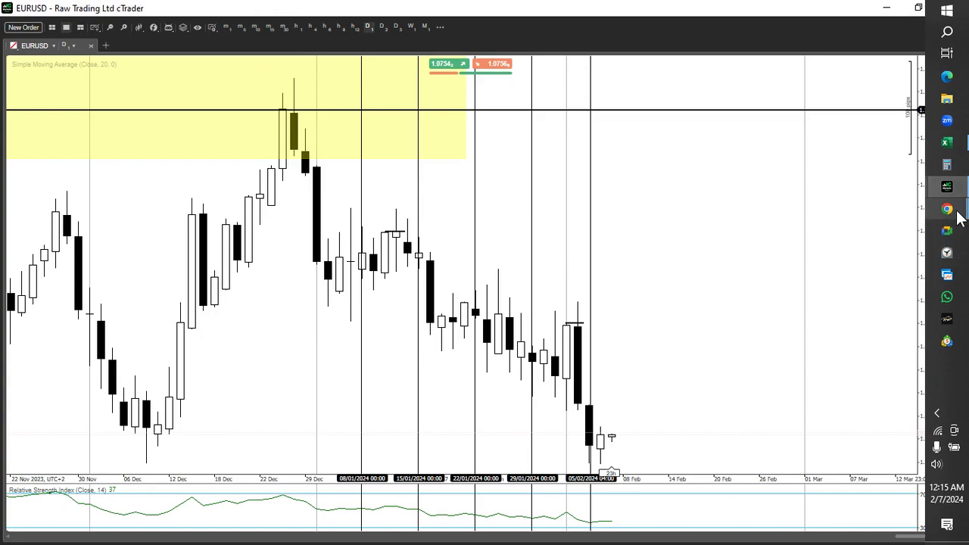
# - Switch to the Technical analysis 101 canvas in Chrome and review the rules for pullbacks and entries
pyautogui.moveTo(948, 209)
pyautogui.click(847, 214)
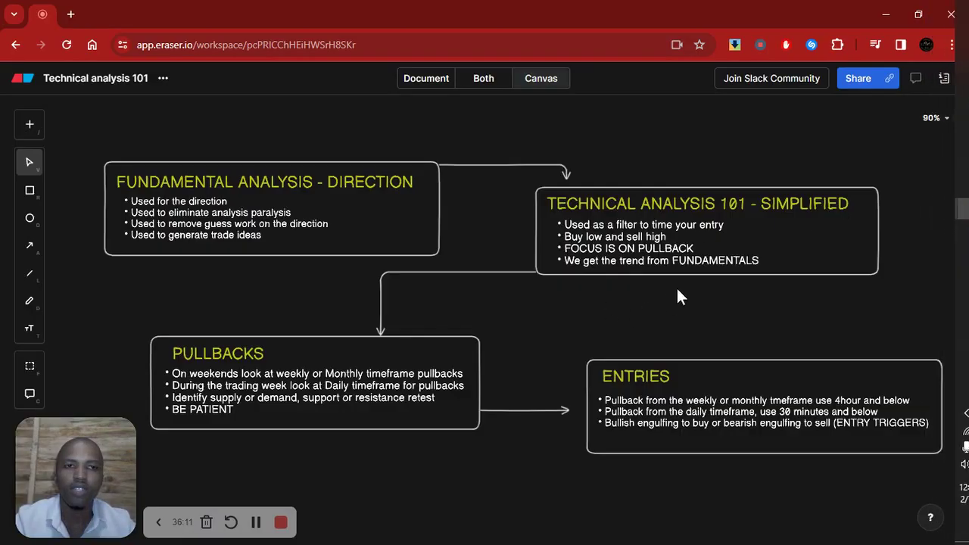
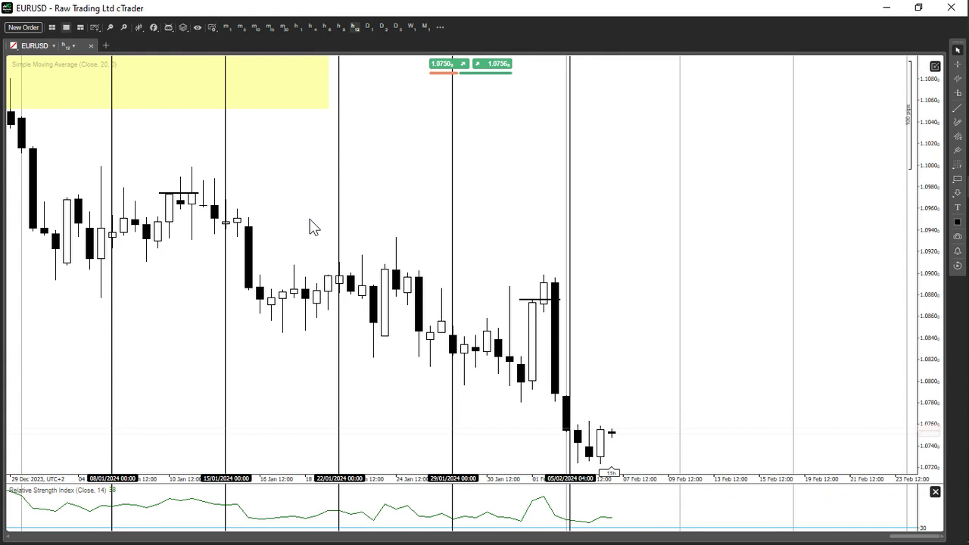
# - On the eight-hour chart, draw a rectangle from the 25 January candle to 5 February between about 1.0880 and 1.0902
pyautogui.moveTo(366, 224); pyautogui.dragTo(536, 199)
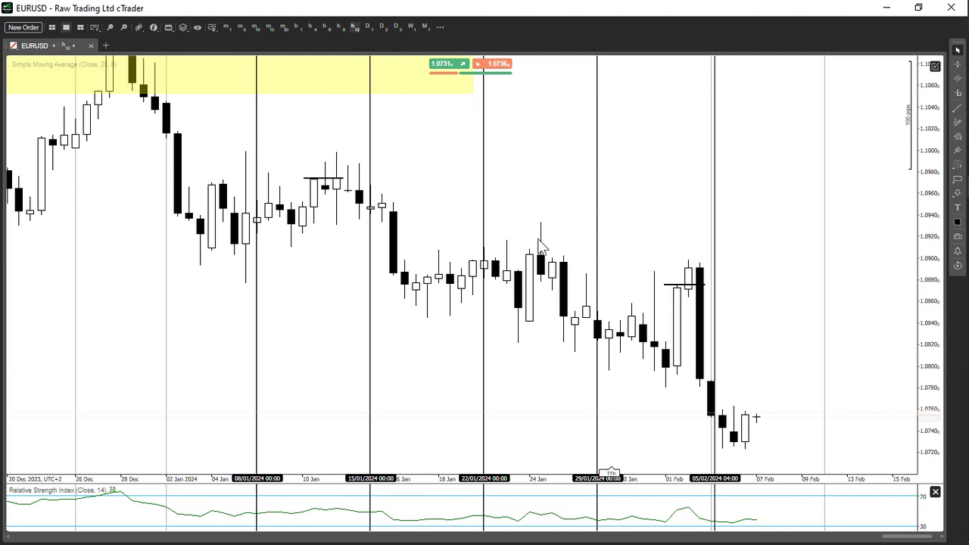
pyautogui.press('Down')
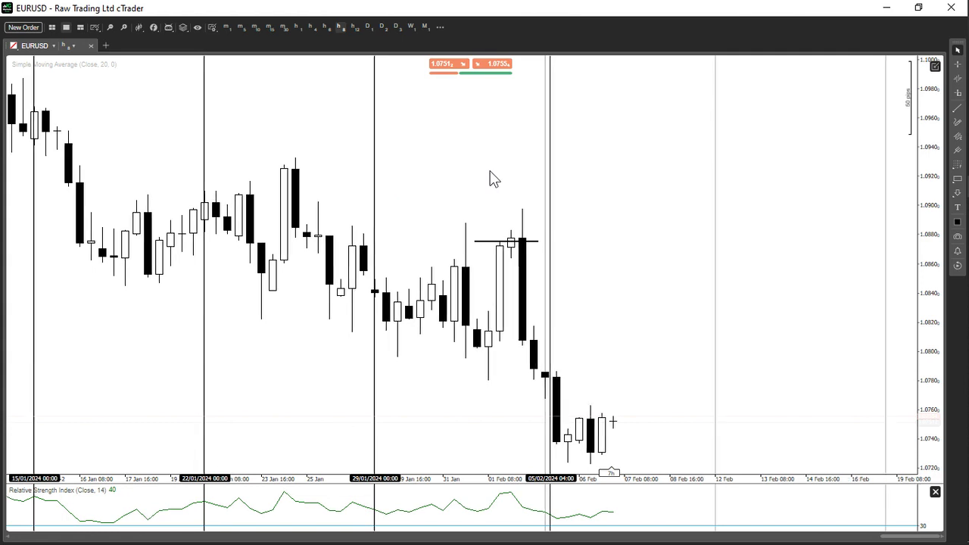
pyautogui.scroll(3, 424, 178)
pyautogui.click(957, 179)
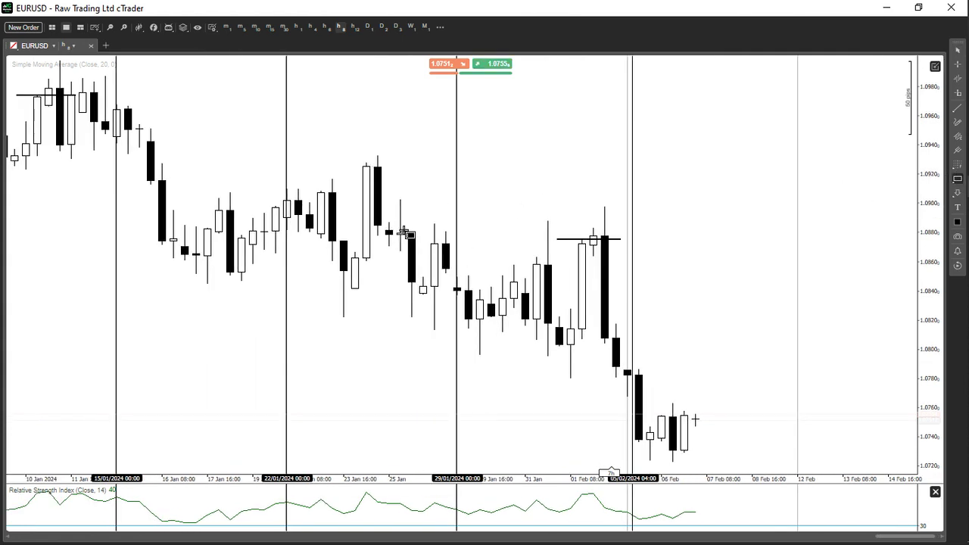
pyautogui.moveTo(424, 228); pyautogui.dragTo(683, 219)
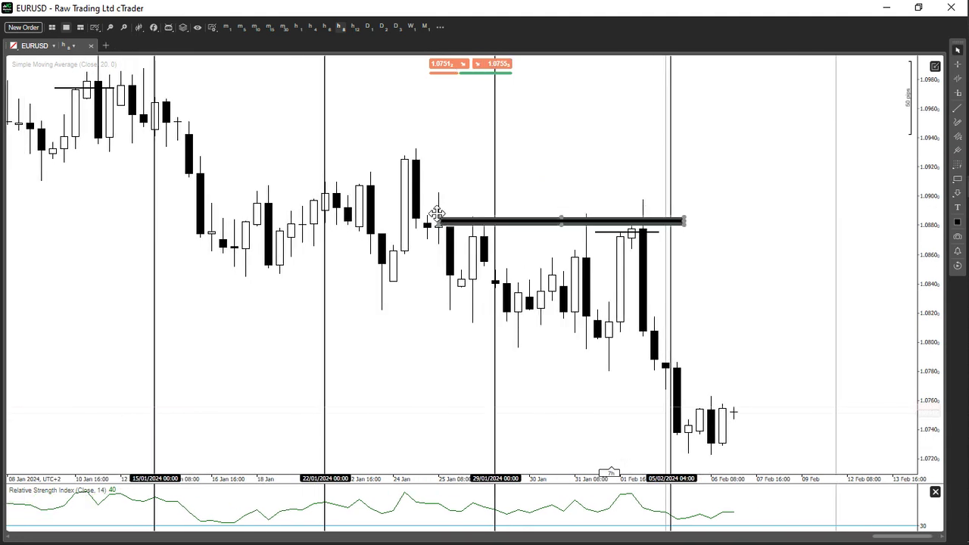
pyautogui.moveTo(439, 220); pyautogui.dragTo(436, 193)
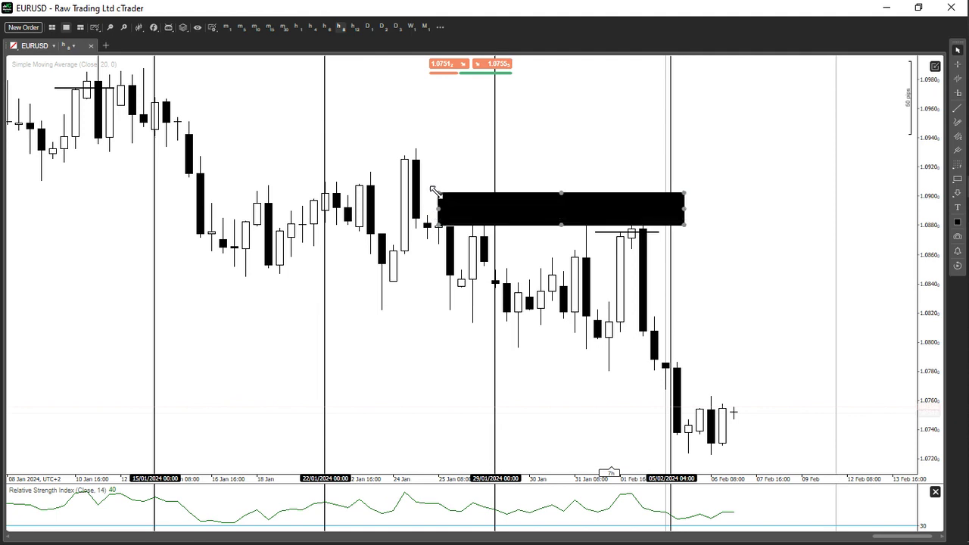
# - Colour the new rectangle over the late January highs translucent pale yellow, using the recently used colour
pyautogui.click(448, 199)
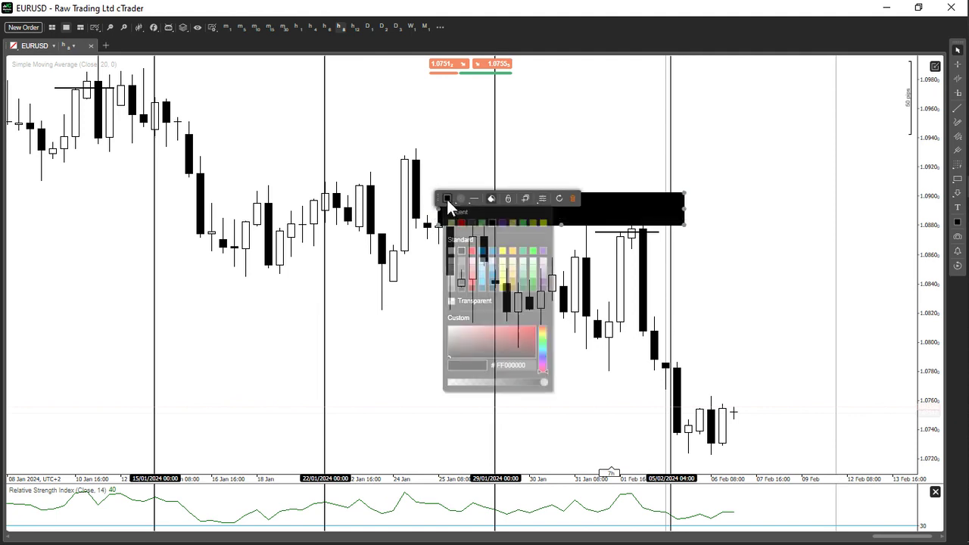
pyautogui.click(453, 224)
pyautogui.click(431, 173)
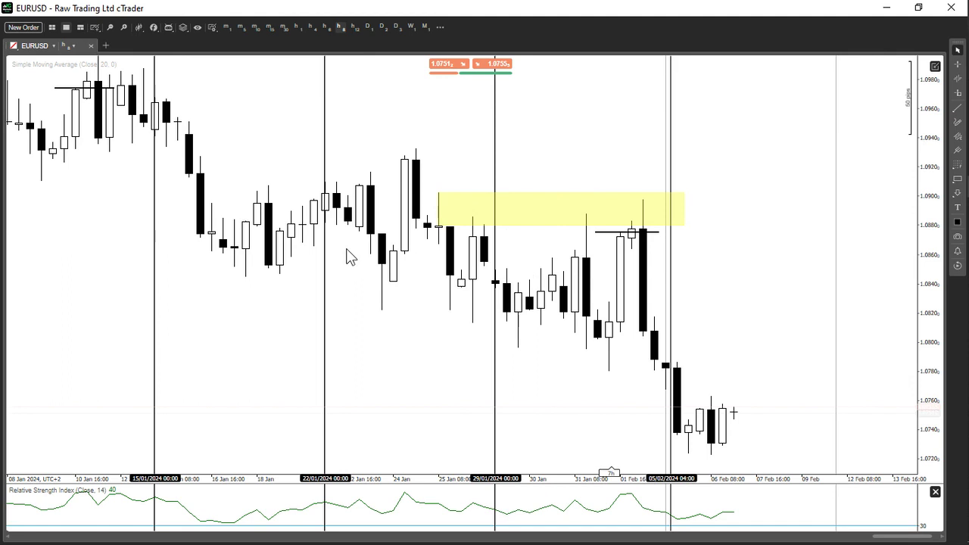
# - Step down through the six-hour and four-hour timeframes to one hour and examine the highs of early to mid January
pyautogui.scroll(5, 347, 256)
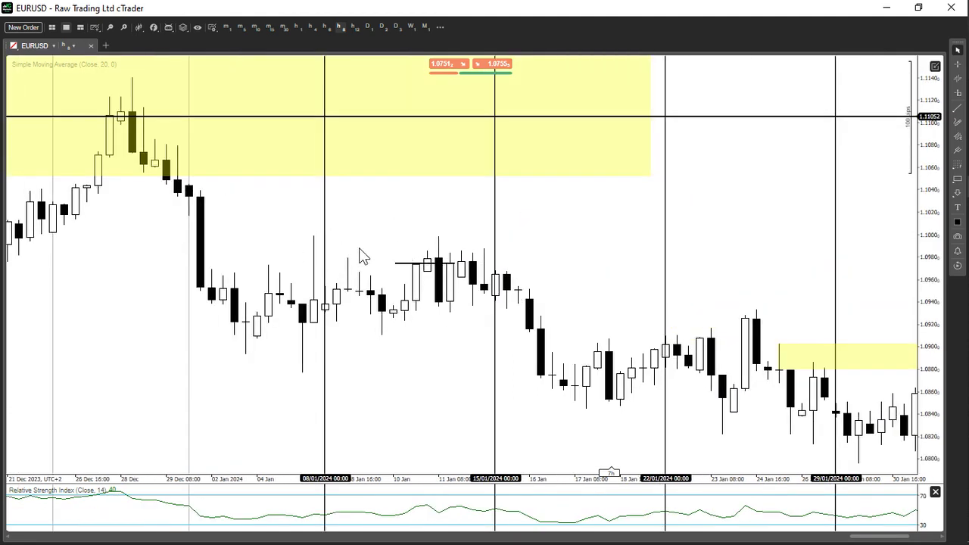
pyautogui.click(326, 27)
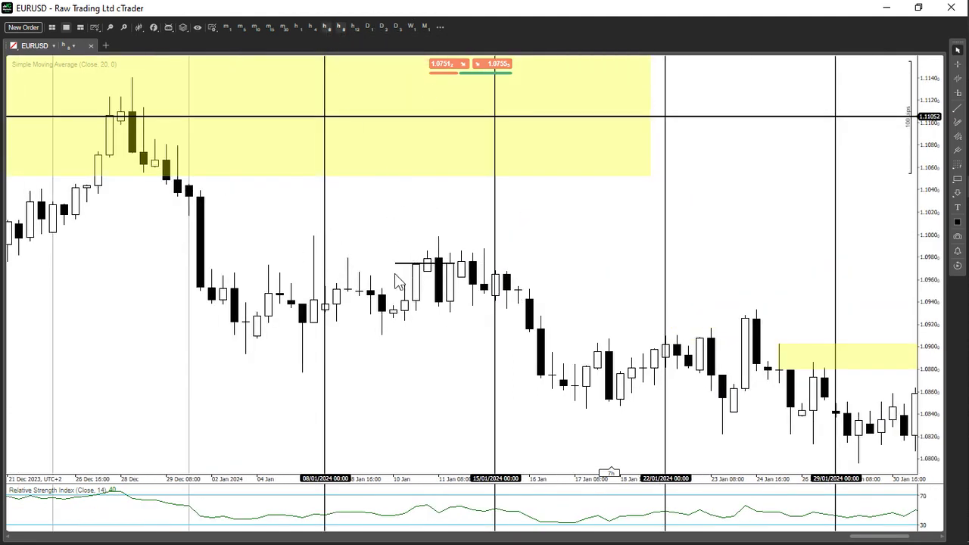
pyautogui.scroll(-5, 390, 295)
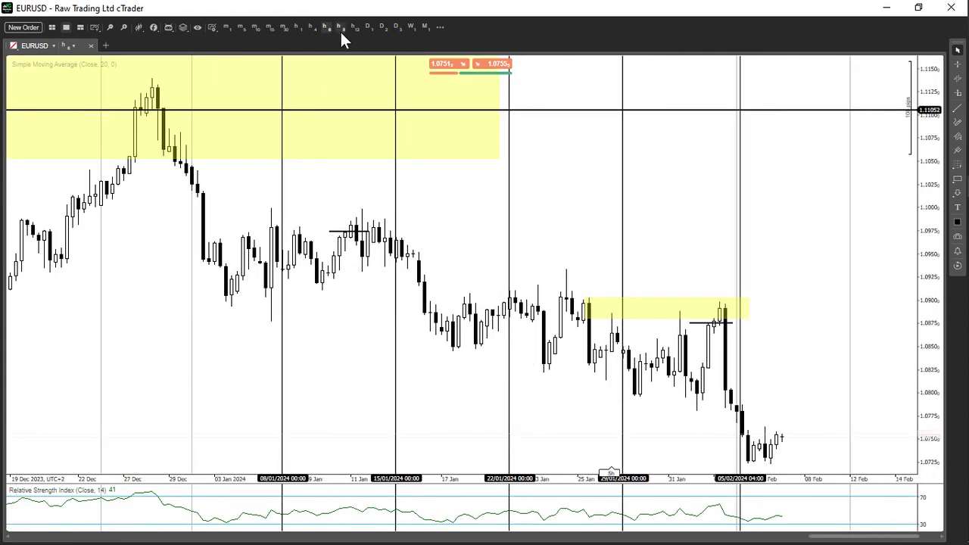
pyautogui.click(313, 28)
pyautogui.scroll(6, 325, 274)
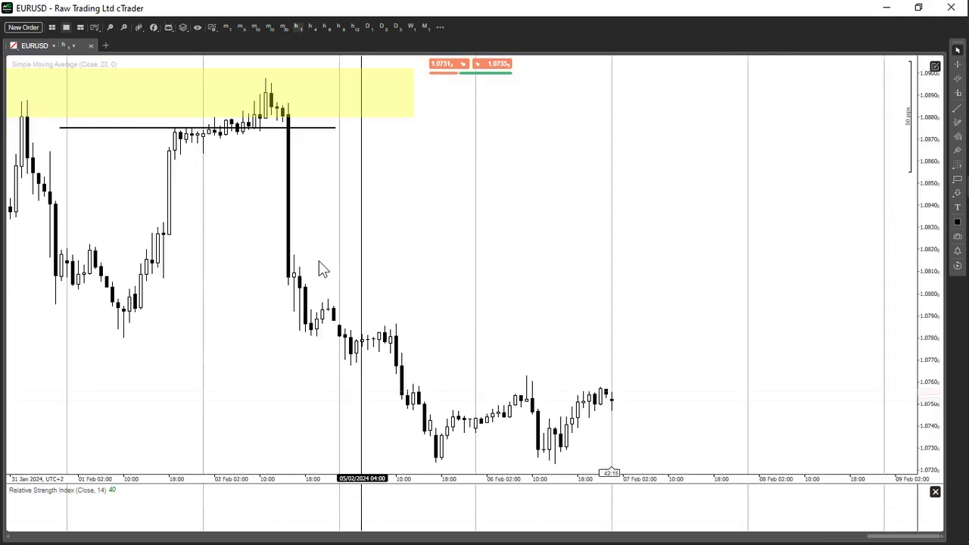
pyautogui.scroll(5, 319, 266)
pyautogui.scroll(8, 321, 269)
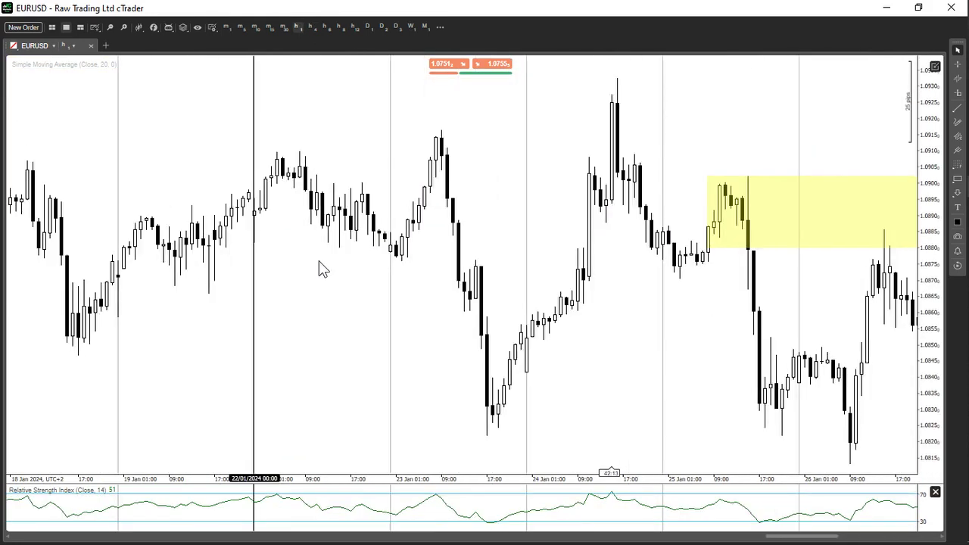
pyautogui.scroll(8, 318, 266)
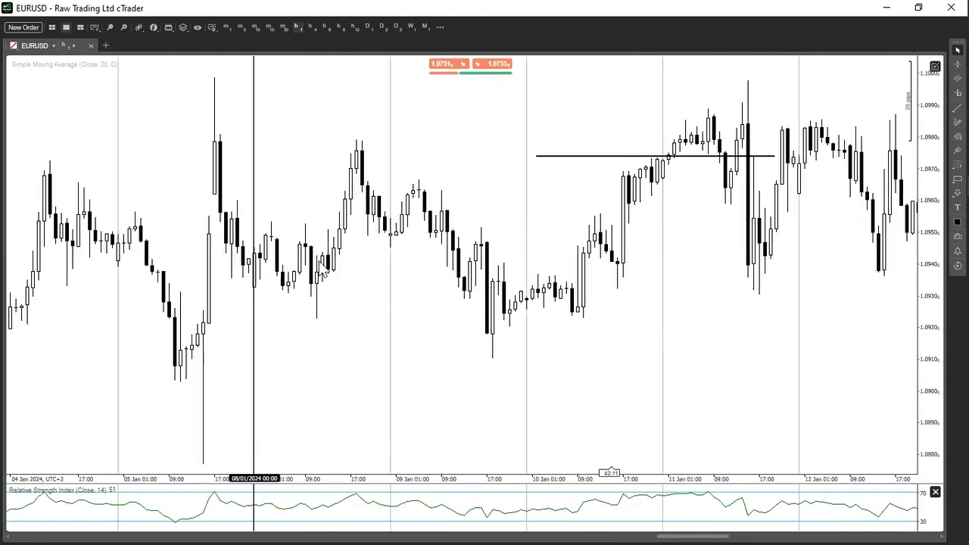
pyautogui.scroll(-4, 319, 263)
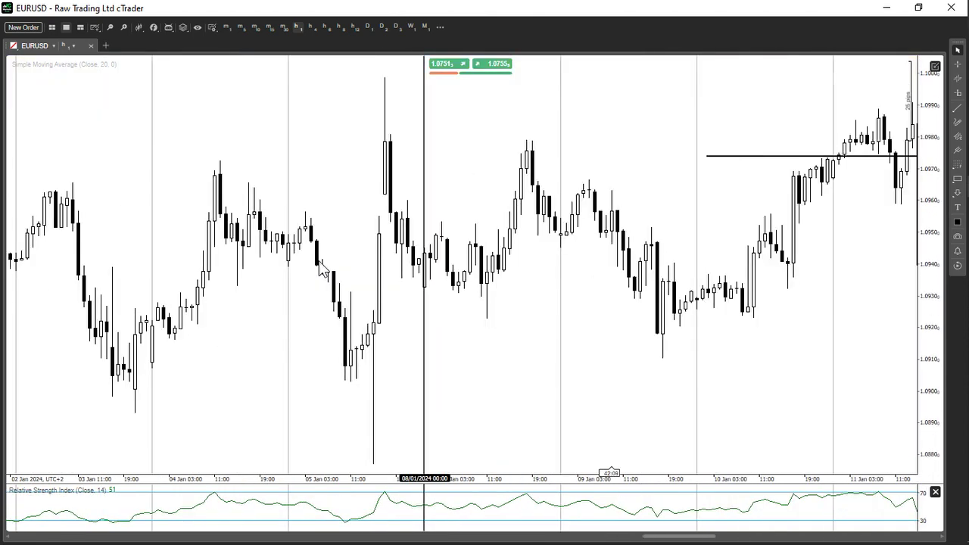
pyautogui.scroll(-3, 319, 267)
pyautogui.scroll(-3, 326, 262)
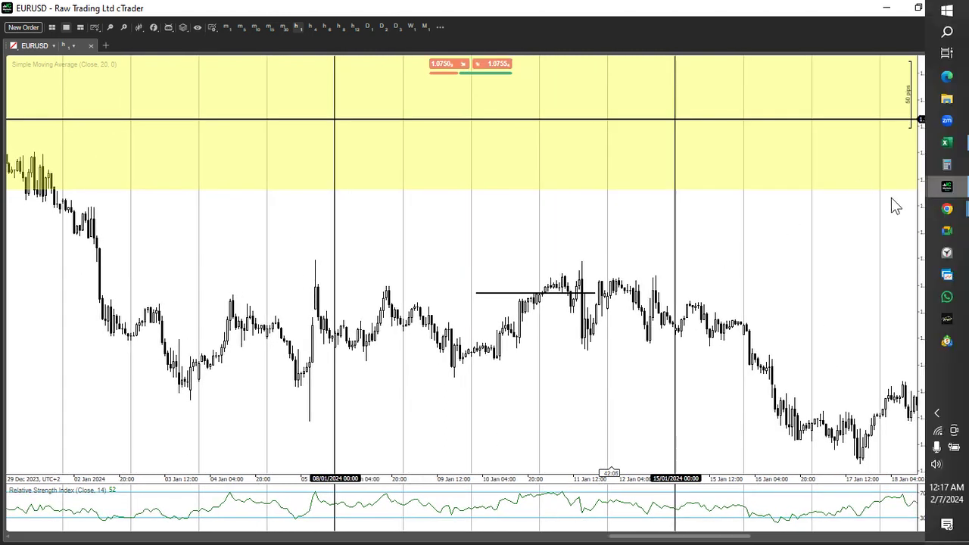
# - Draw a pale yellow rectangle from the 5 January high to 12 January, between about 1.0978 and 1.0998
pyautogui.click(957, 181)
pyautogui.click(915, 177)
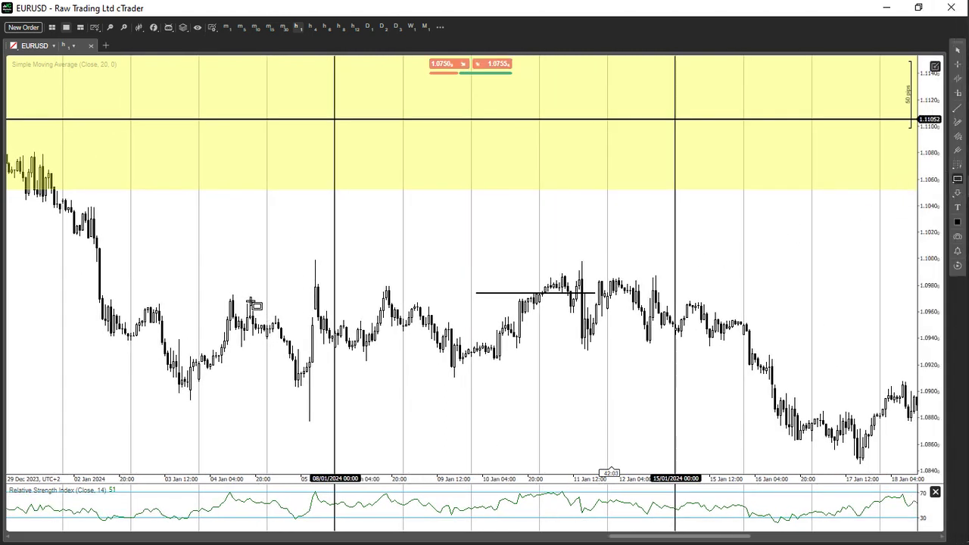
pyautogui.moveTo(316, 280)
pyautogui.mouseDown()
pyautogui.moveTo(366, 286)
pyautogui.moveTo(663, 259)
pyautogui.mouseUp()
pyautogui.click(652, 286)
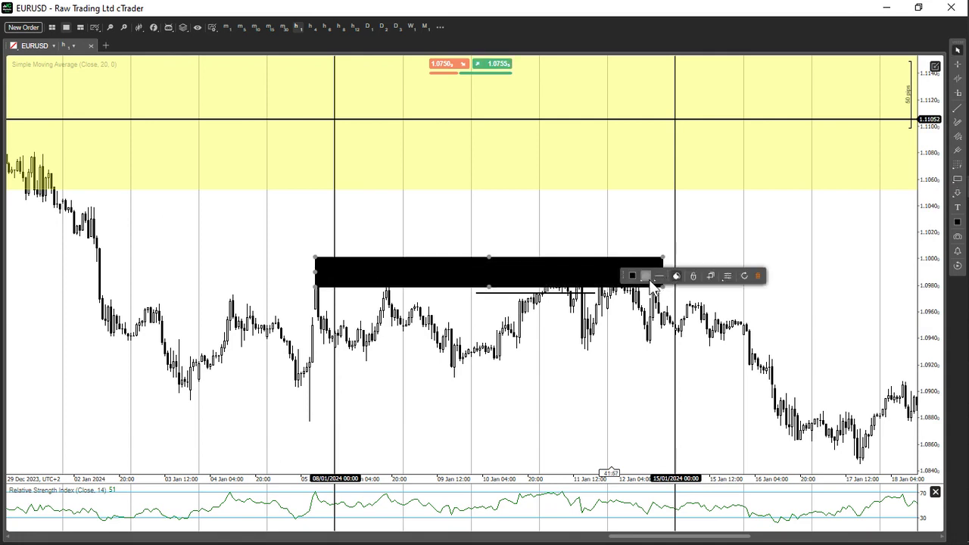
pyautogui.click(632, 275)
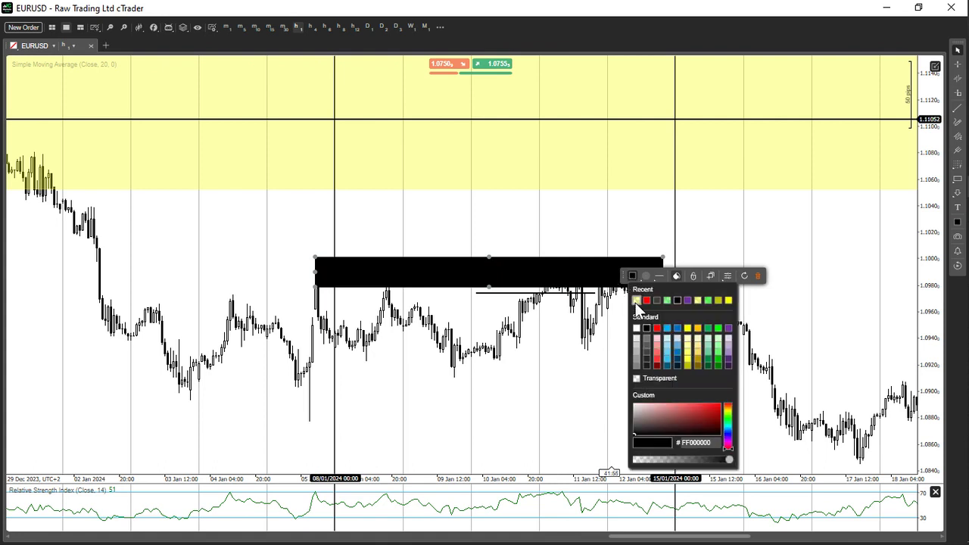
pyautogui.click(636, 300)
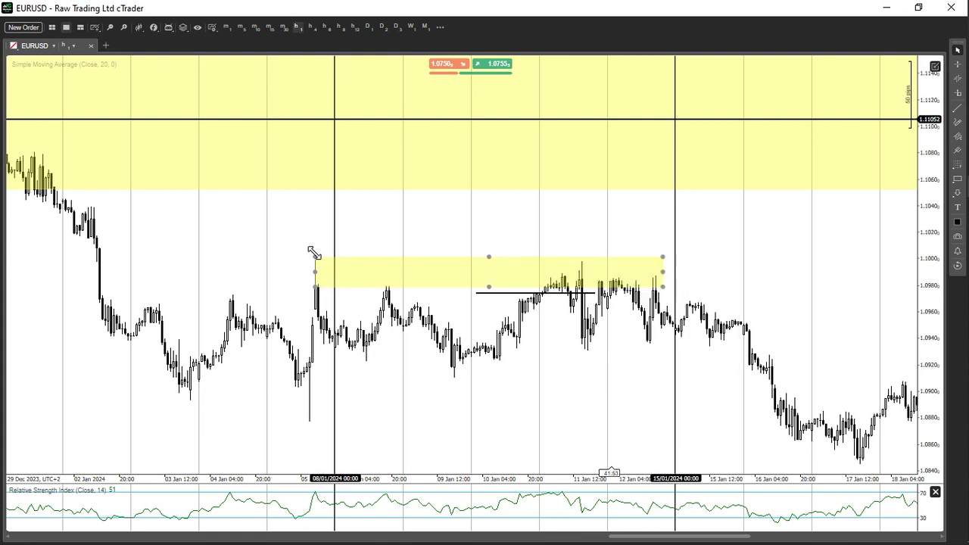
pyautogui.moveTo(318, 256); pyautogui.dragTo(314, 259)
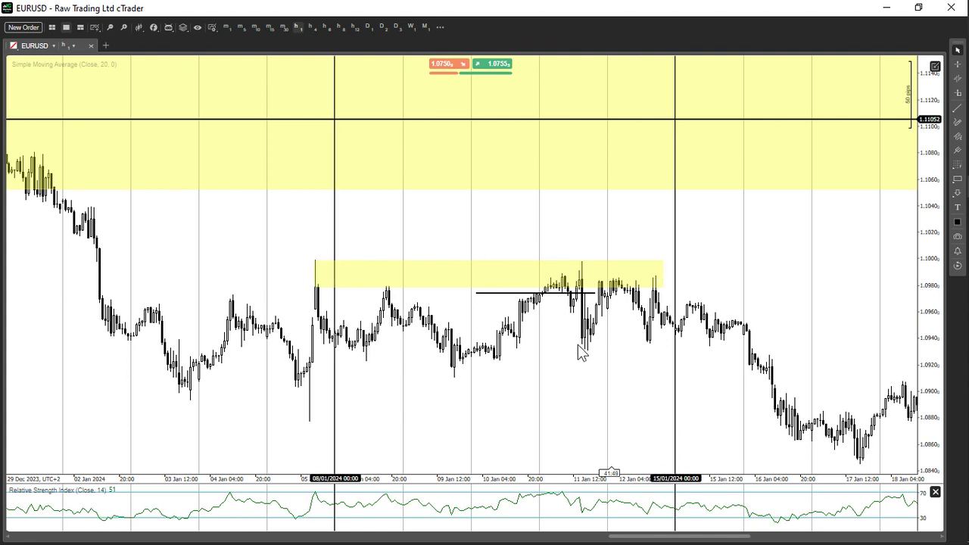
# - On the one-hour chart, examine how price reacts at the January zone and at the 25 January to 5 February zone
pyautogui.scroll(-3, 564, 372)
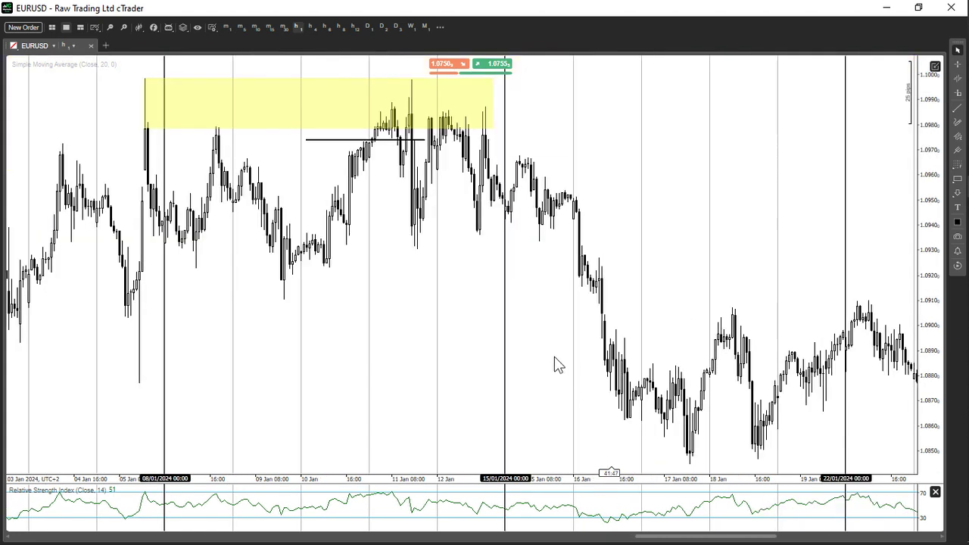
pyautogui.scroll(-1, 371, 286)
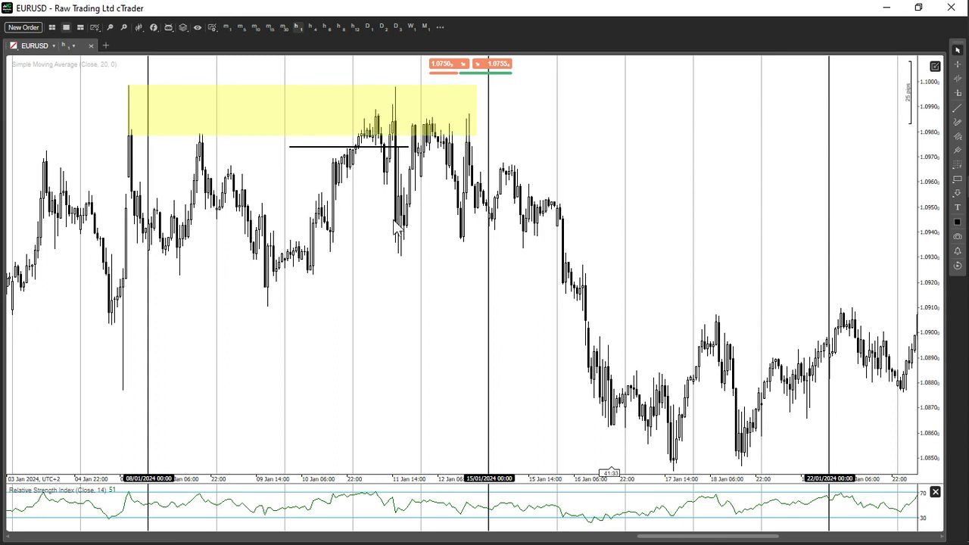
pyautogui.hscroll(5, 697, 248)
pyautogui.hscroll(3, 701, 250)
pyautogui.hscroll(6, 712, 297)
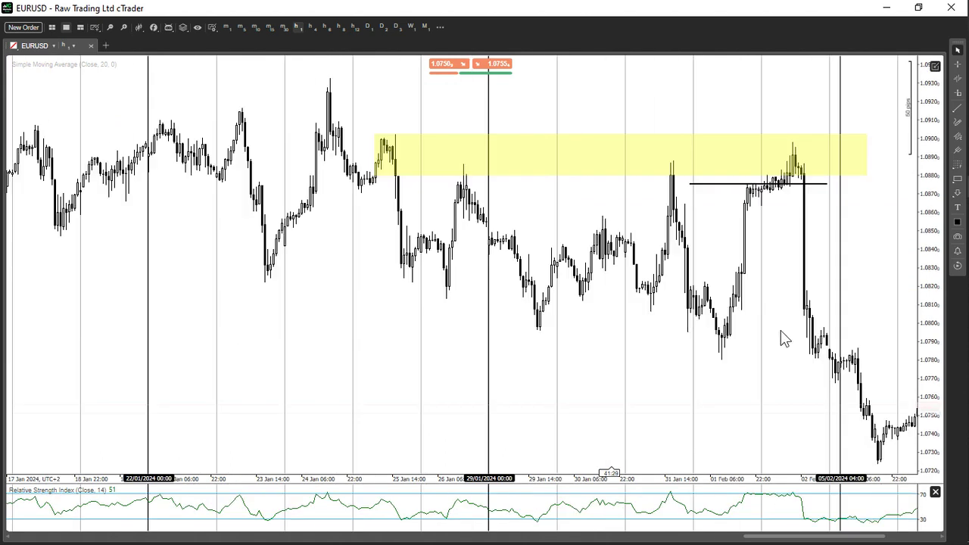
pyautogui.hscroll(2, 729, 318)
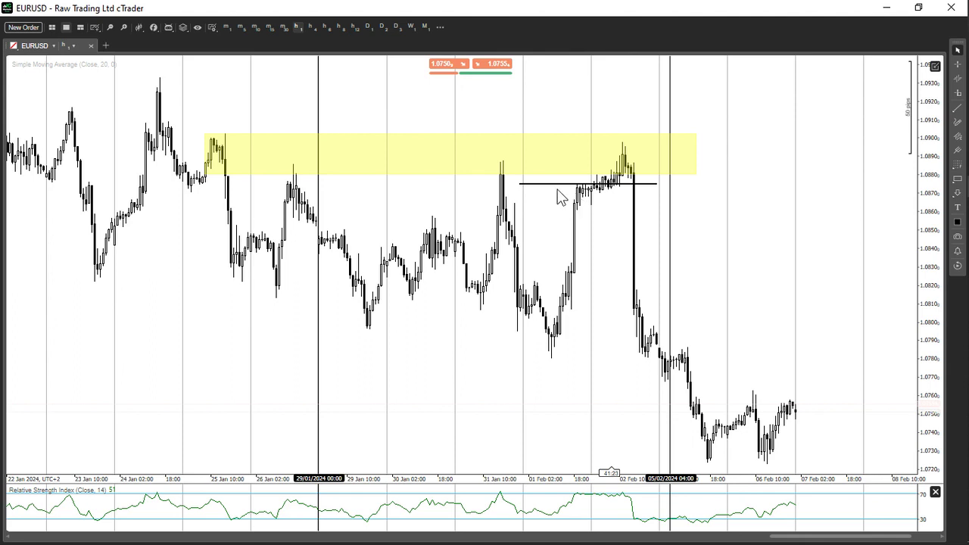
pyautogui.click(619, 162)
pyautogui.click(550, 228)
# - Switch to the 30-minute timeframe and examine the candles inside both yellow zones for bearish engulfing entries
pyautogui.click(284, 27)
pyautogui.click(439, 91)
pyautogui.scroll(10, 378, 209)
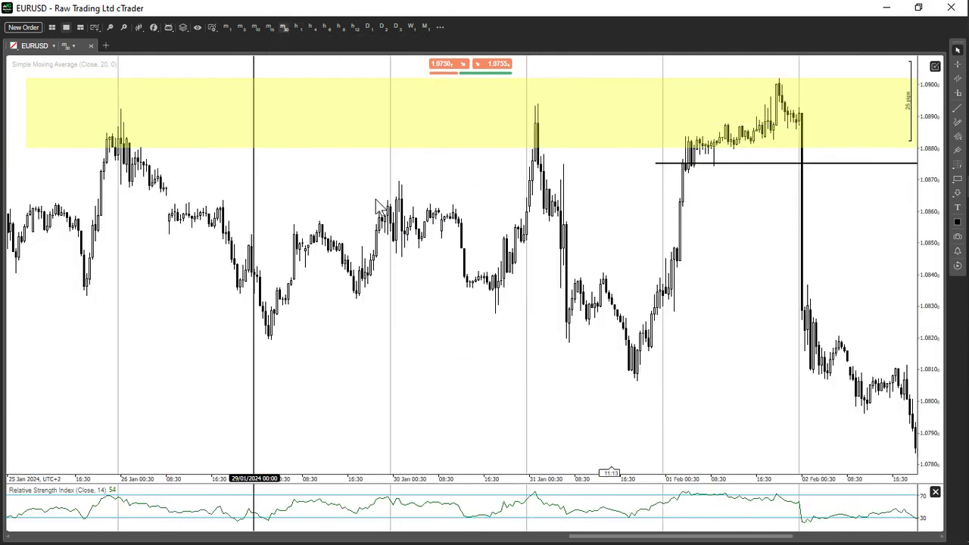
pyautogui.scroll(10, 379, 208)
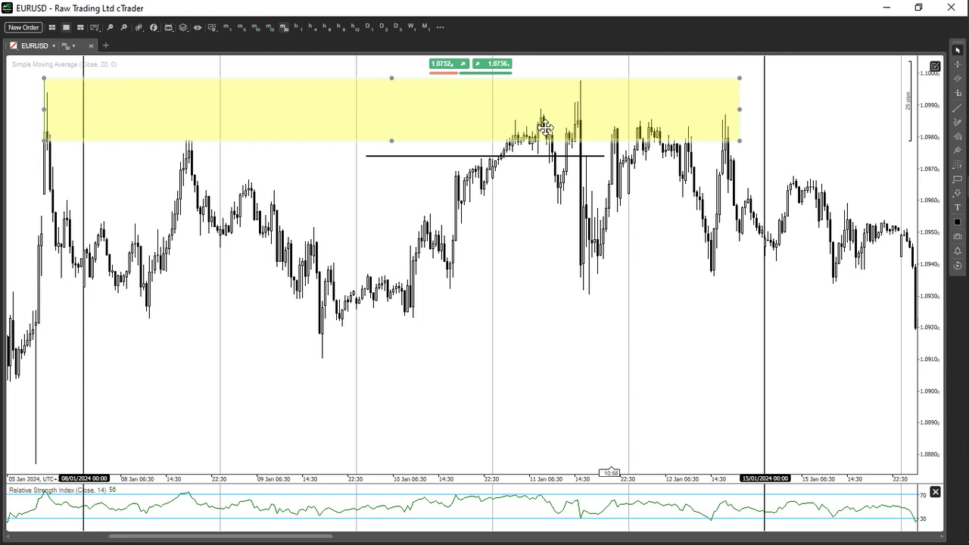
# - Switch to the five-minute timeframe and examine the candles around the yellow zone from 31 January to 2 February
pyautogui.click(242, 31)
pyautogui.scroll(-6, 451, 351)
pyautogui.scroll(5, 450, 351)
pyautogui.scroll(-2, 450, 351)
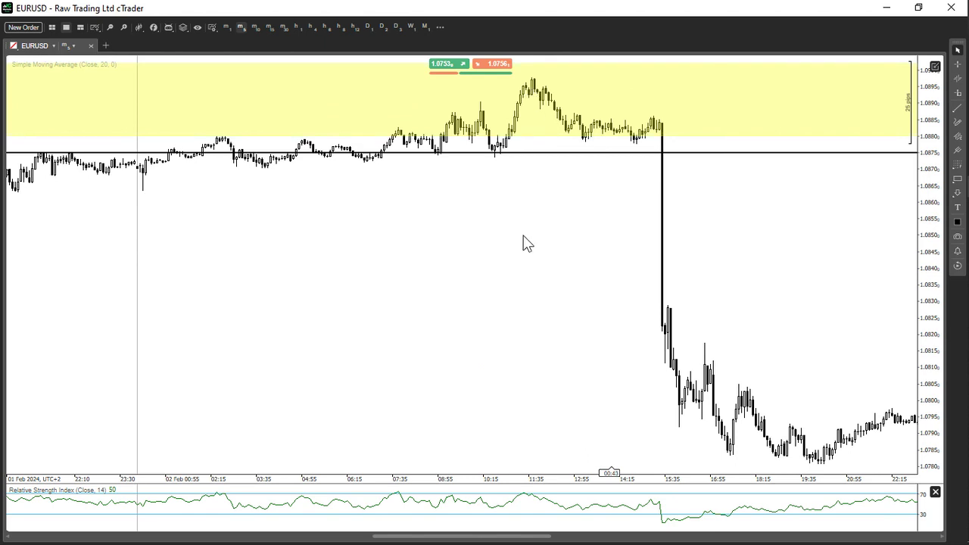
pyautogui.scroll(-6, 528, 242)
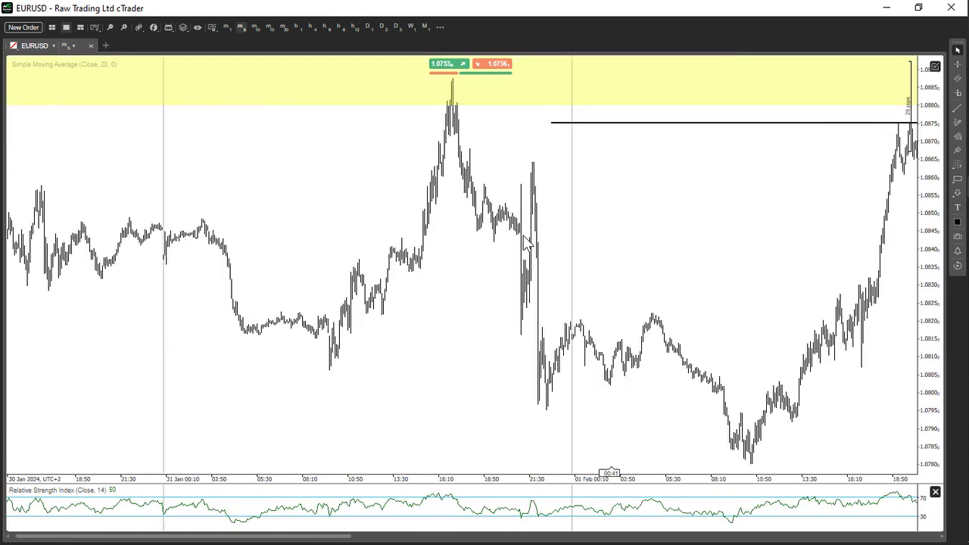
# - On the five-minute chart, examine the 11 January candles in and below the yellow zone for a bearish engulfing entry
pyautogui.scroll(10, 528, 242)
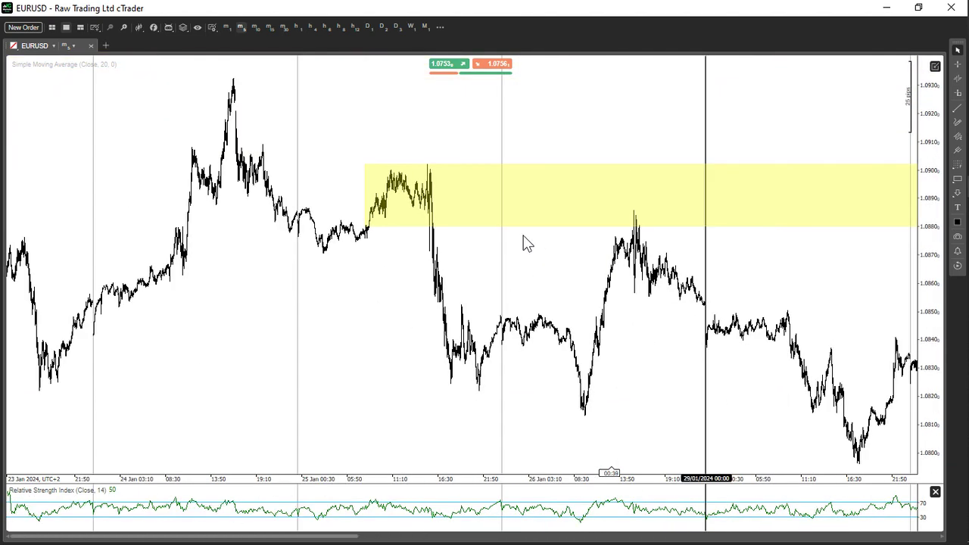
pyautogui.scroll(12, 364, 239)
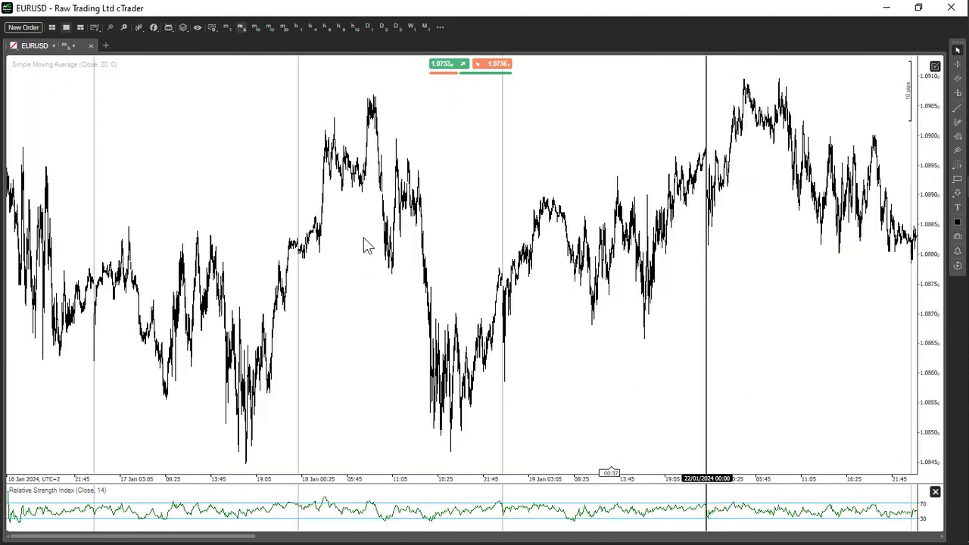
pyautogui.scroll(10, 364, 239)
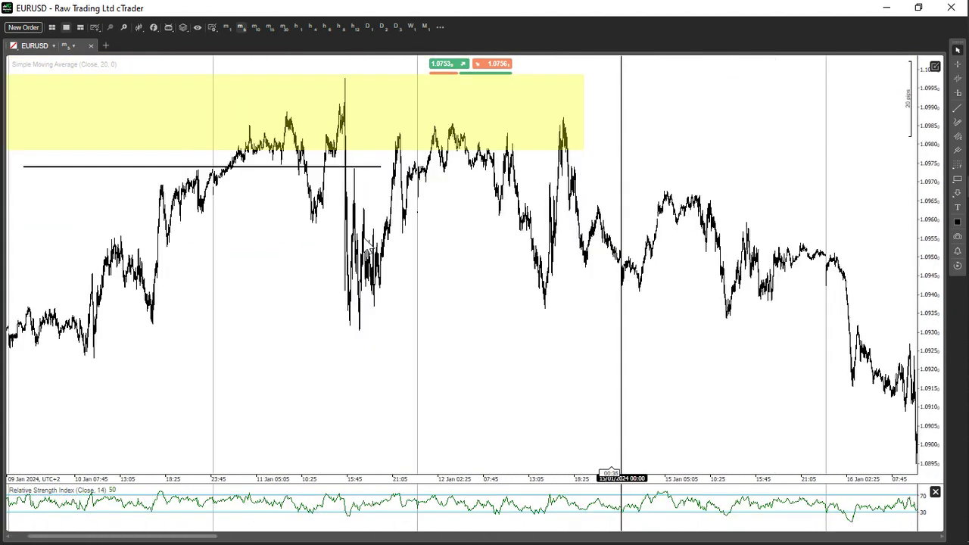
pyautogui.scroll(5, 364, 240)
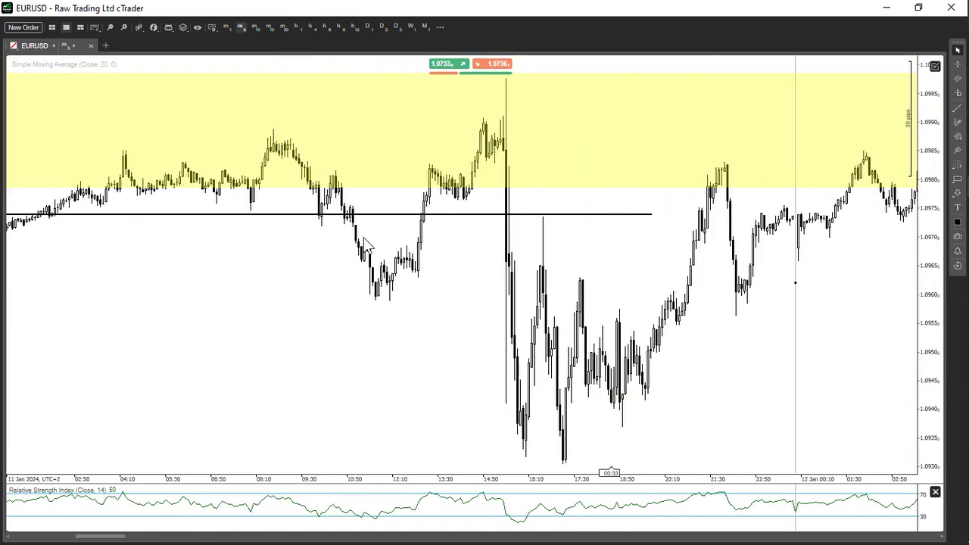
pyautogui.middleClick(479, 267)
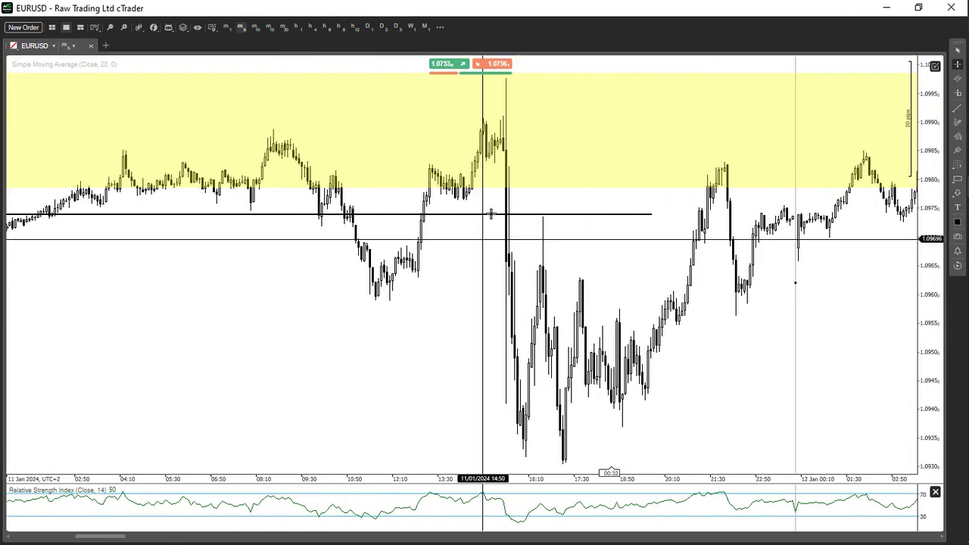
pyautogui.middleClick(472, 253)
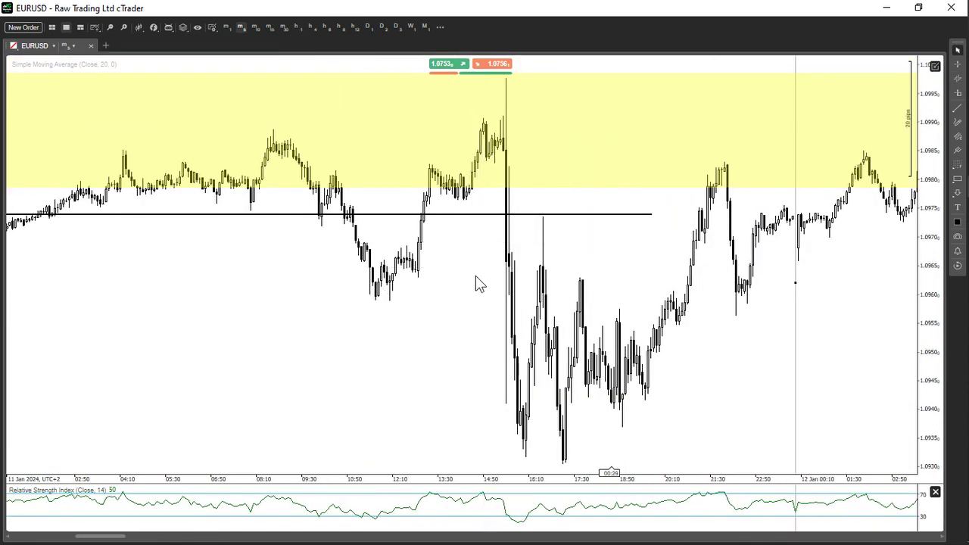
pyautogui.scroll(2, 405, 318)
pyautogui.scroll(2, 405, 313)
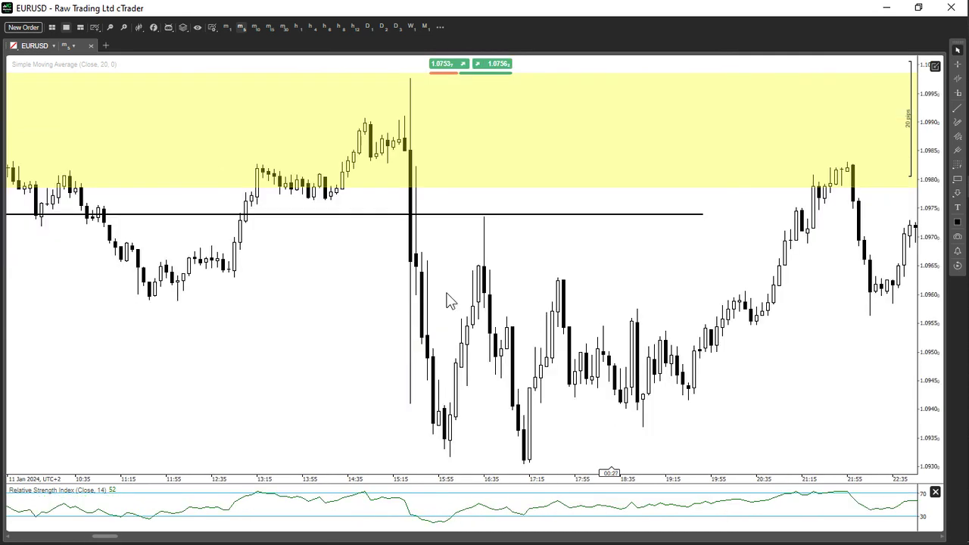
# - Place a horizontal line at 1.09875 through the 11 January candles inside the yellow zone and check the entry level with the crosshair
pyautogui.moveTo(847, 143); pyautogui.dragTo(813, 210)
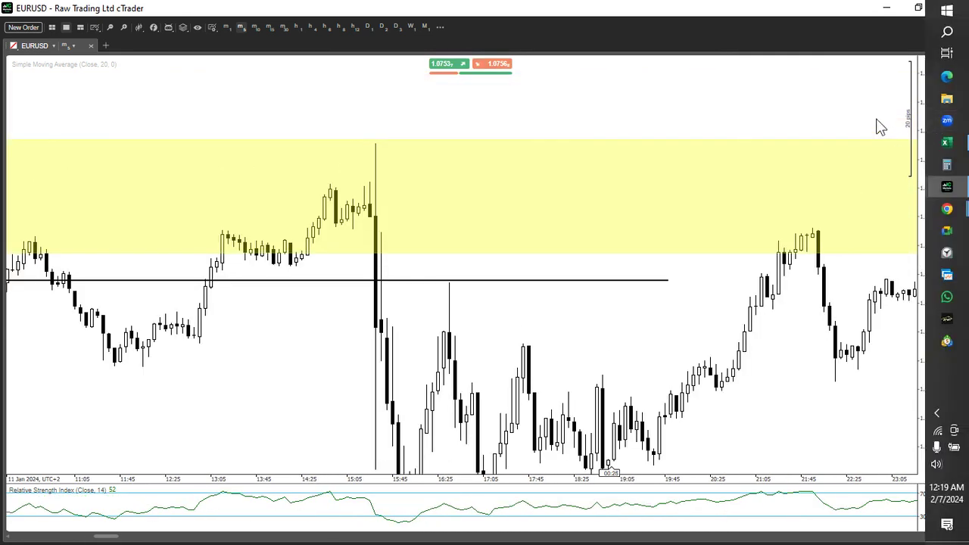
pyautogui.click(956, 112)
pyautogui.click(930, 121)
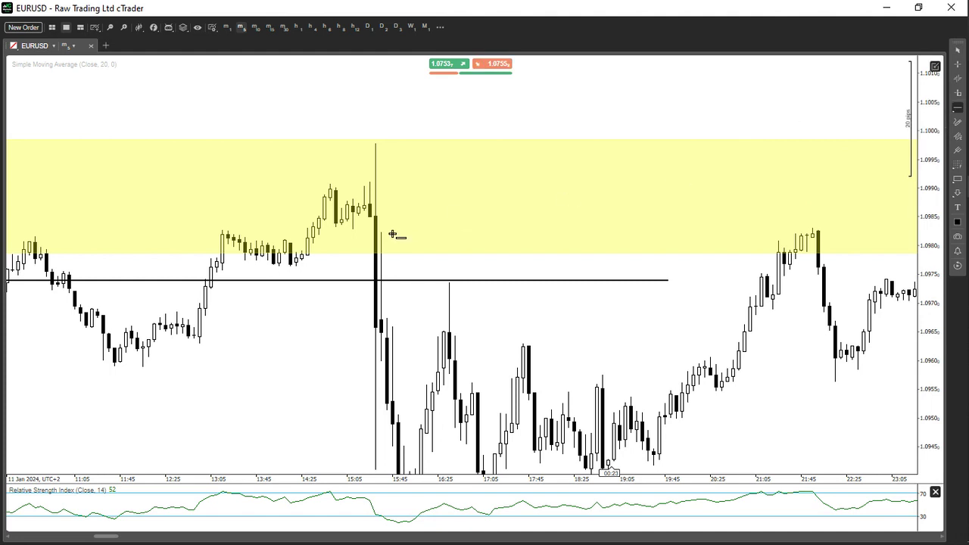
pyautogui.click(333, 203)
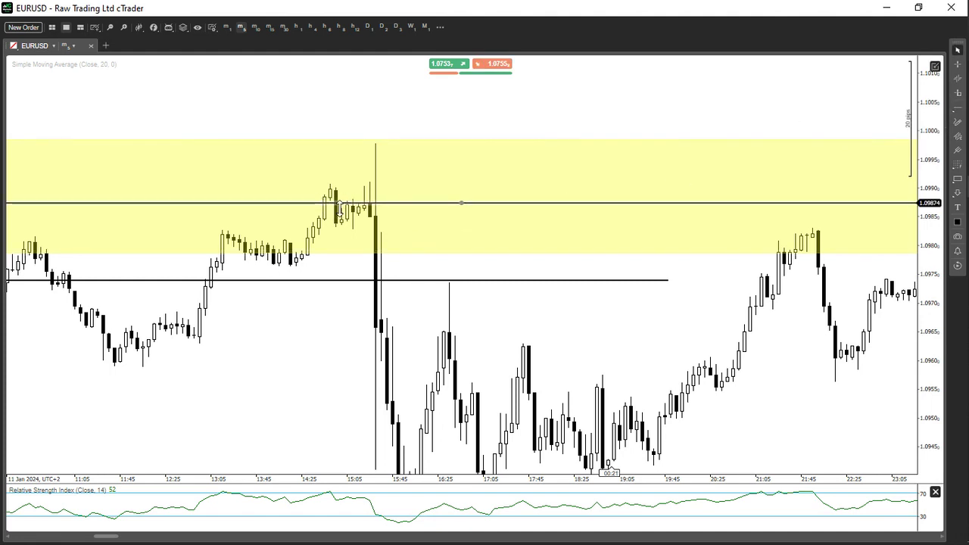
pyautogui.moveTo(333, 203); pyautogui.dragTo(328, 192)
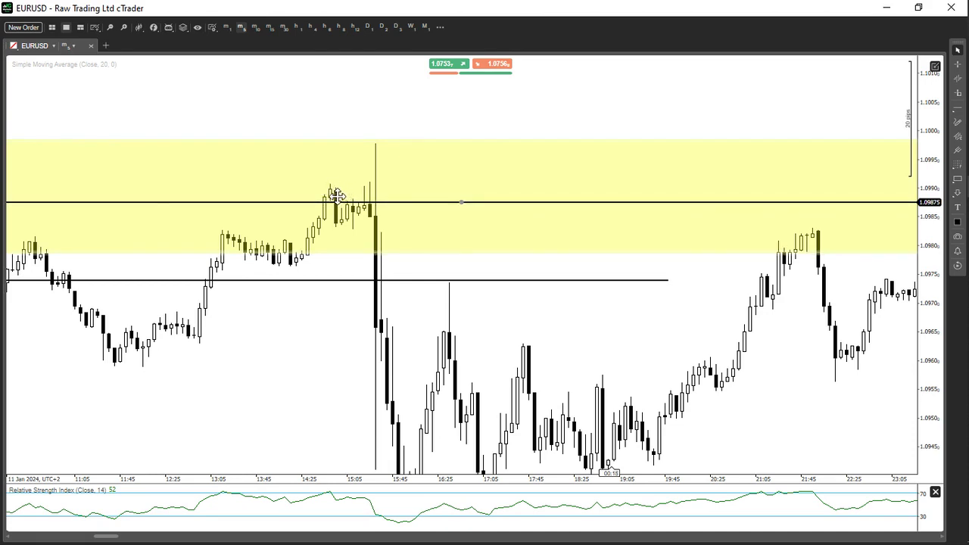
pyautogui.middleClick(273, 102)
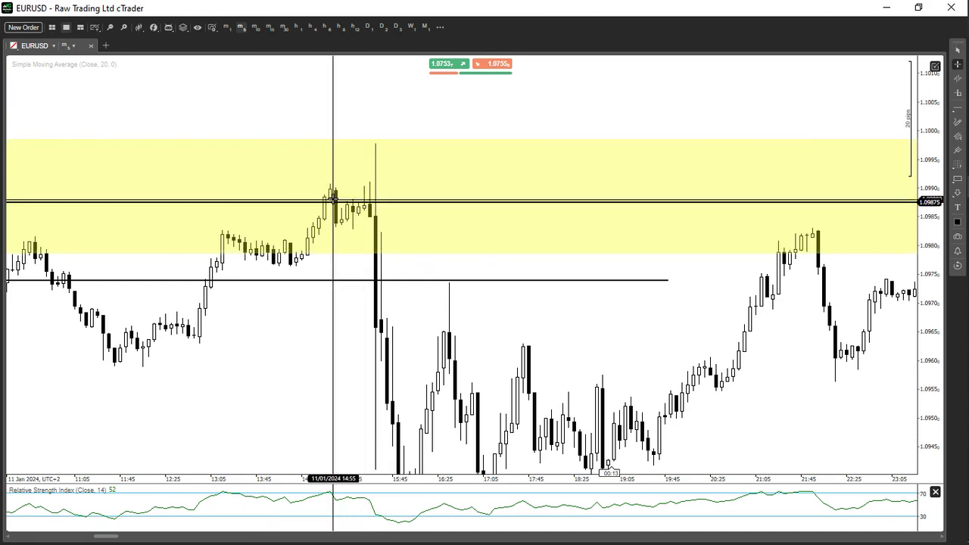
pyautogui.moveTo(333, 199); pyautogui.dragTo(300, 54)
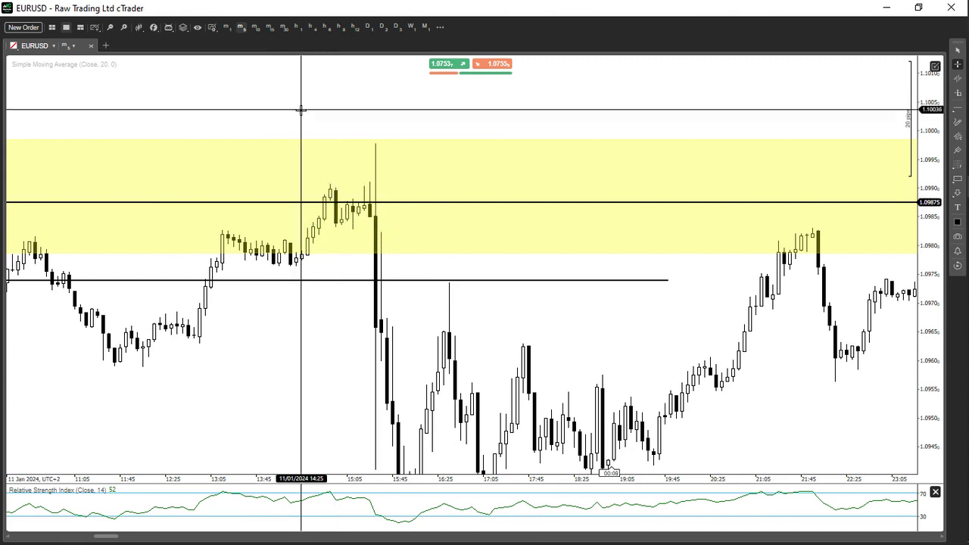
pyautogui.middleClick(353, 162)
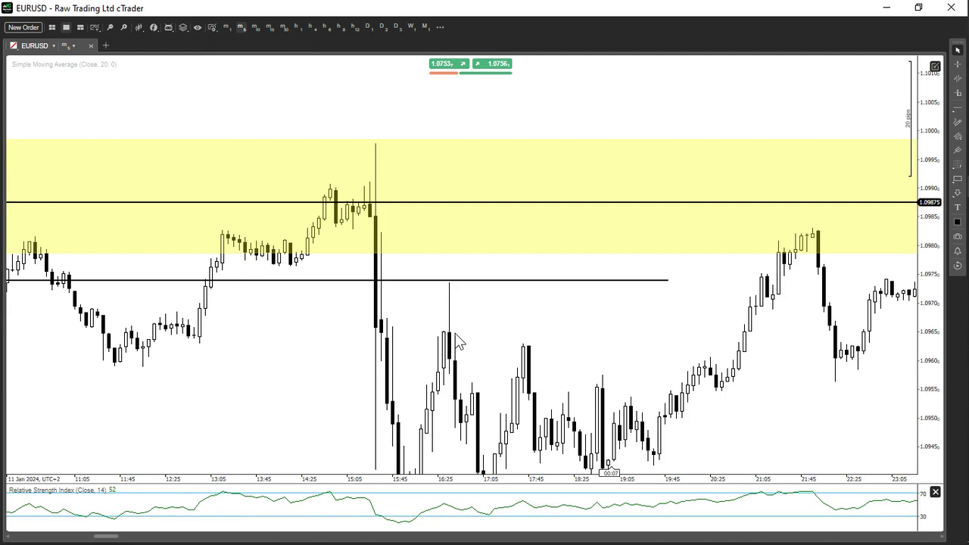
# - Switch to the 10-minute timeframe and examine the 2 February candles inside the yellow zone for a bearish engulfing entry
pyautogui.scroll(-3, 456, 342)
pyautogui.scroll(-2, 520, 338)
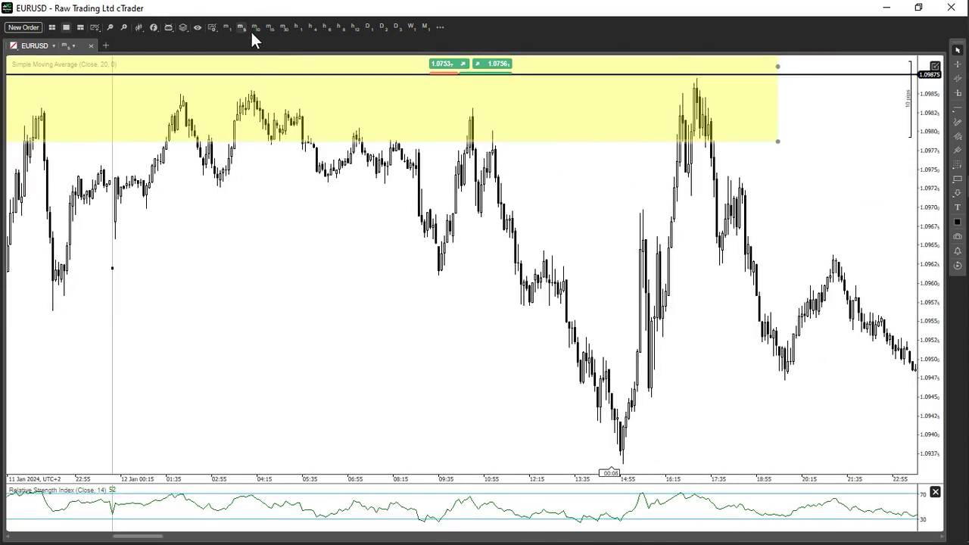
pyautogui.click(252, 28)
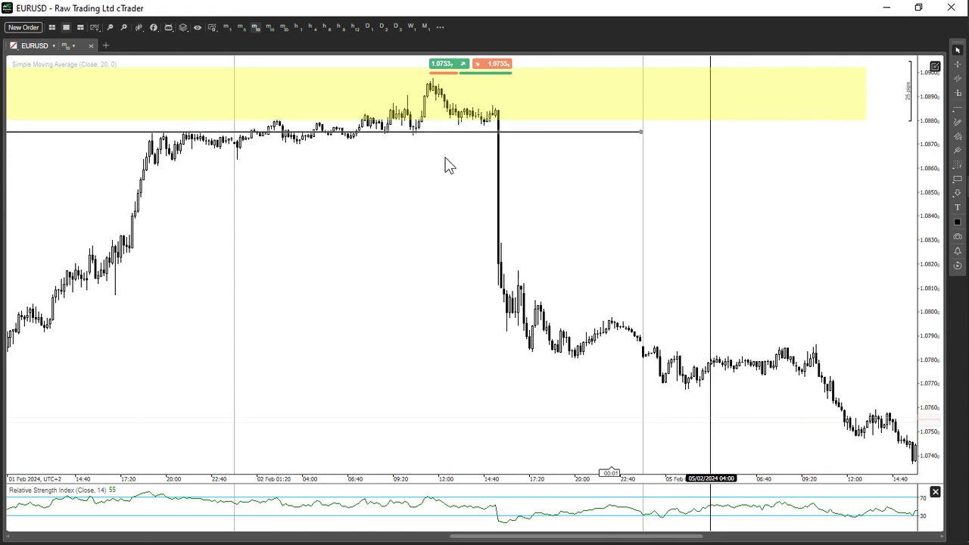
pyautogui.moveTo(925, 381); pyautogui.dragTo(812, 325)
pyautogui.scroll(-1, 379, 311)
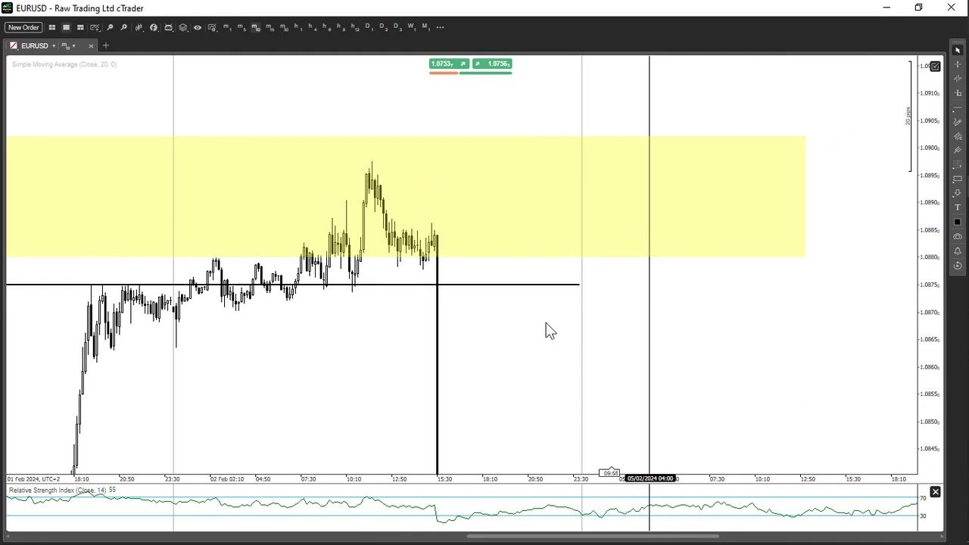
pyautogui.scroll(4, 545, 333)
pyautogui.moveTo(707, 236); pyautogui.dragTo(816, 384)
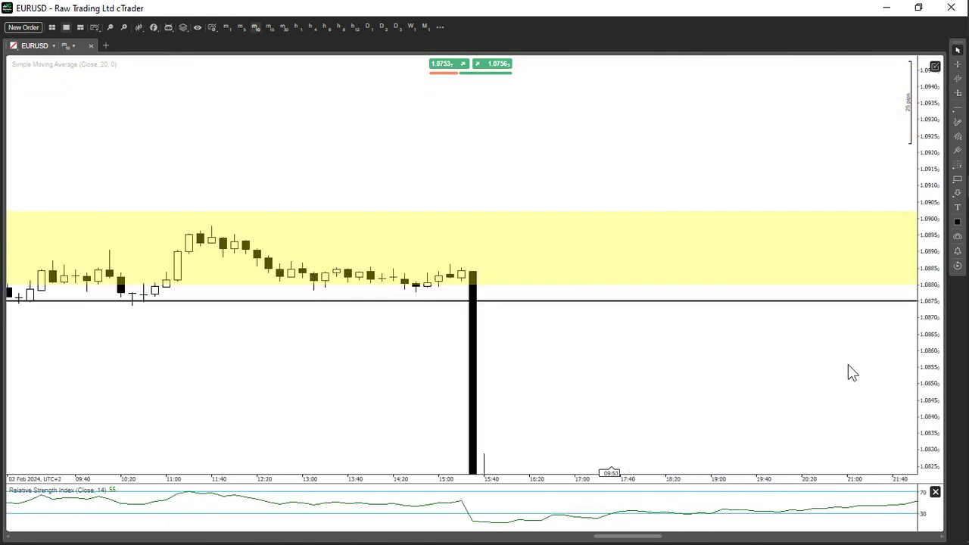
pyautogui.doubleClick(939, 428)
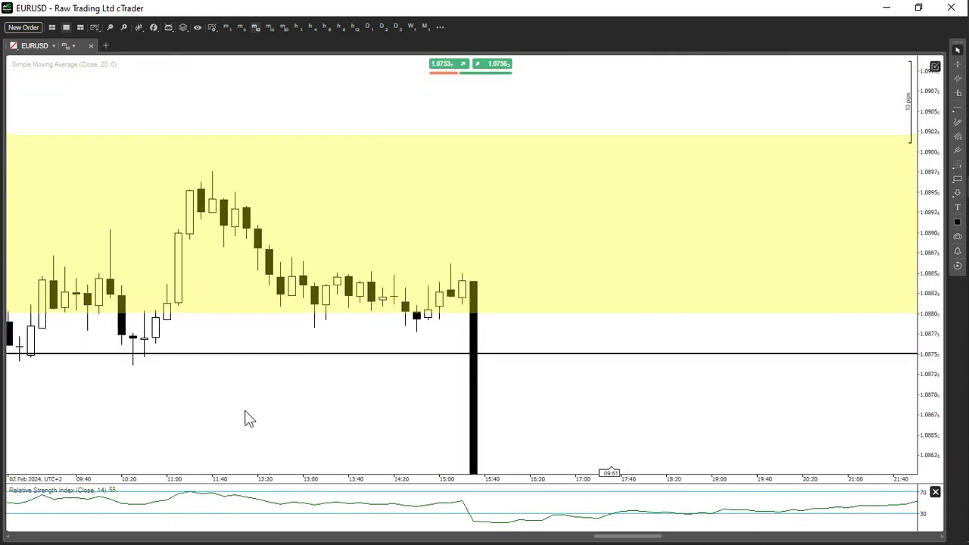
pyautogui.moveTo(244, 417); pyautogui.dragTo(263, 241)
pyautogui.middleClick(269, 379)
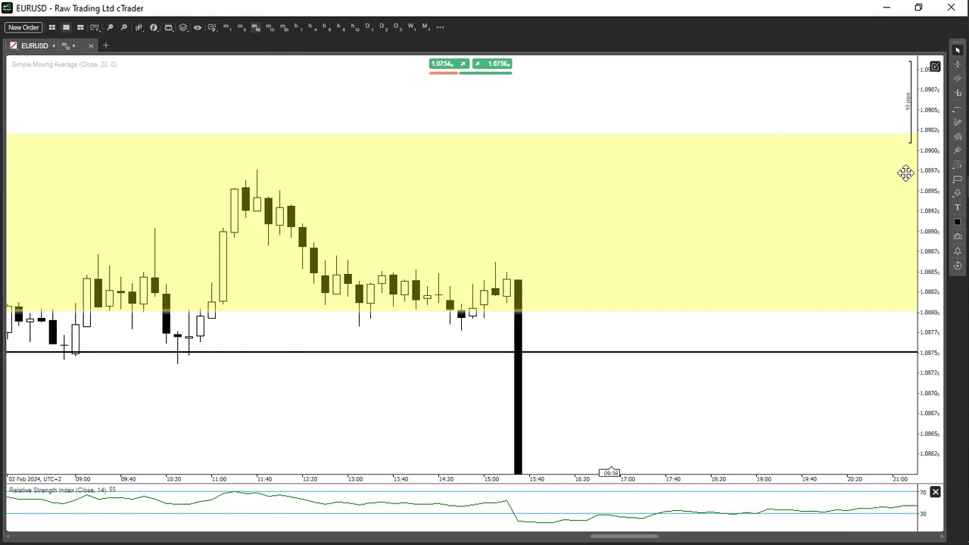
# - Place a horizontal line at 1.08924 at the base of the 2 February peak candles inside the yellow zone
pyautogui.click(956, 111)
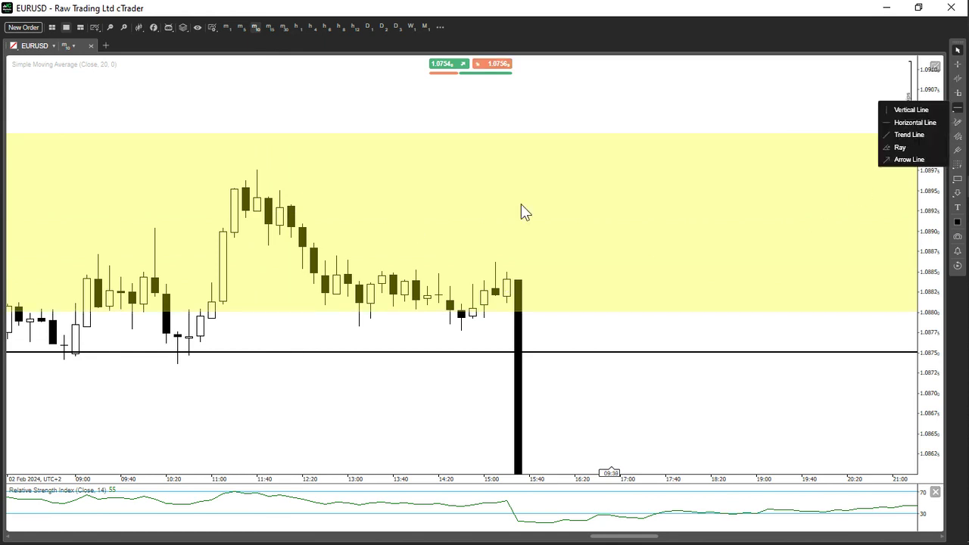
pyautogui.click(259, 212)
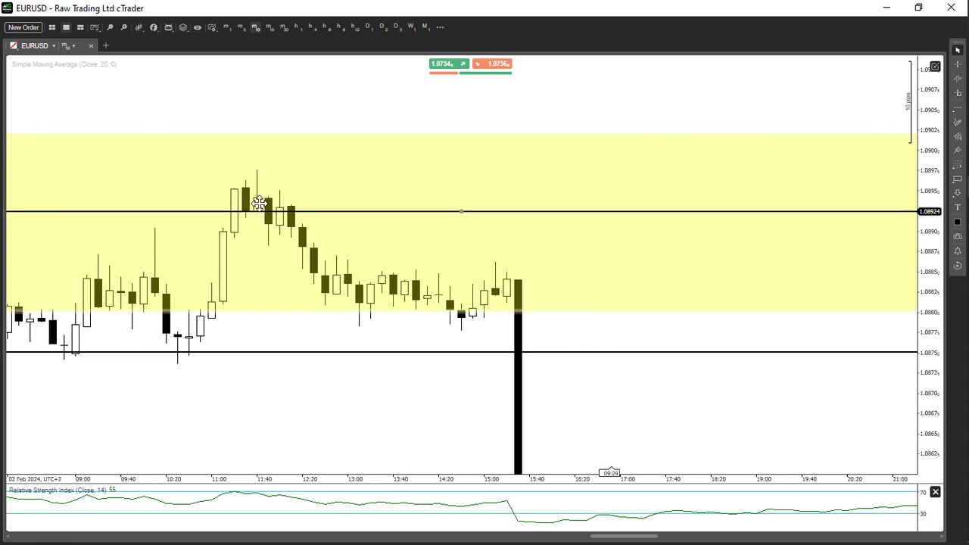
pyautogui.scroll(-3, 331, 194)
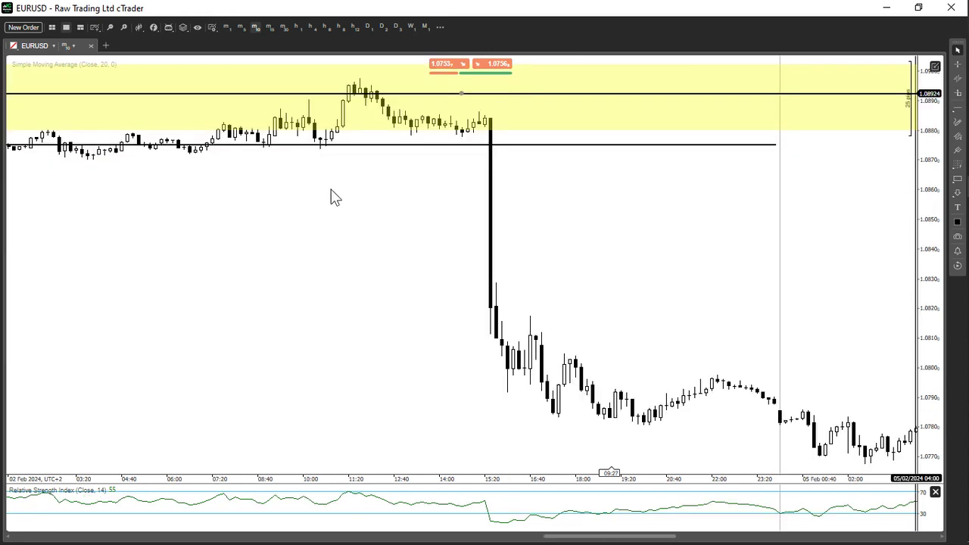
pyautogui.scroll(2, 372, 294)
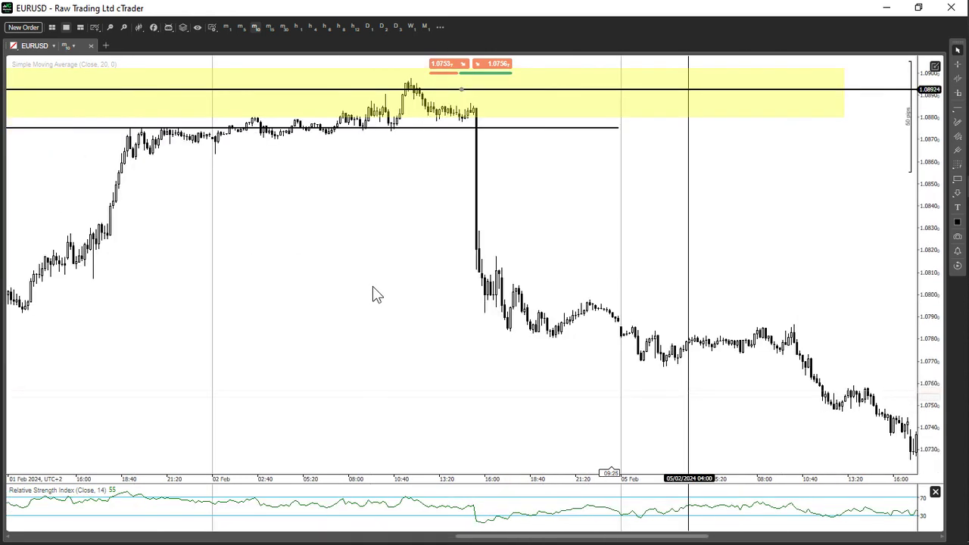
# - On the four-hour timeframe, delete the vertical lines marking 8, 15, 22 and 29 January and 5 February
pyautogui.click(317, 29)
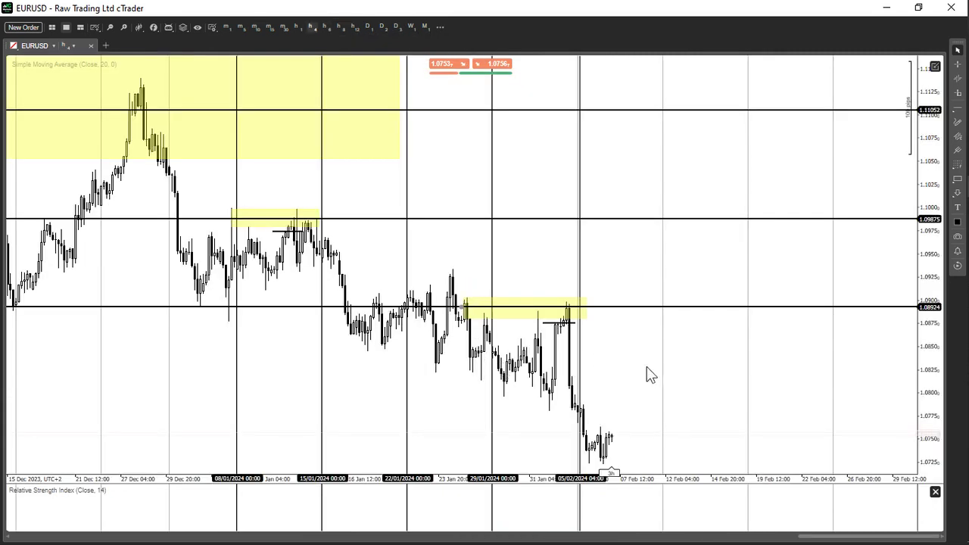
pyautogui.moveTo(658, 375); pyautogui.dragTo(703, 368)
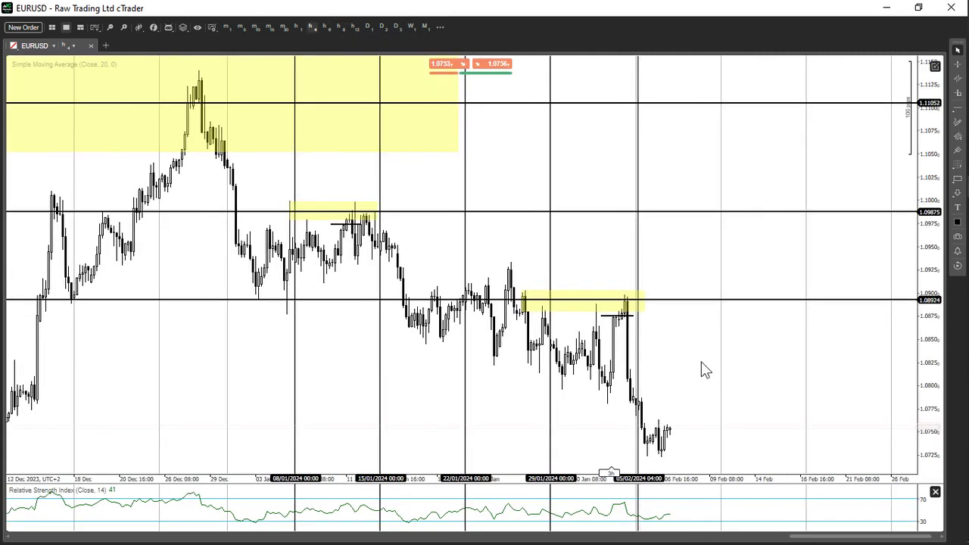
pyautogui.click(293, 384)
pyautogui.press('Delete')
pyautogui.click(377, 388)
pyautogui.press('Delete')
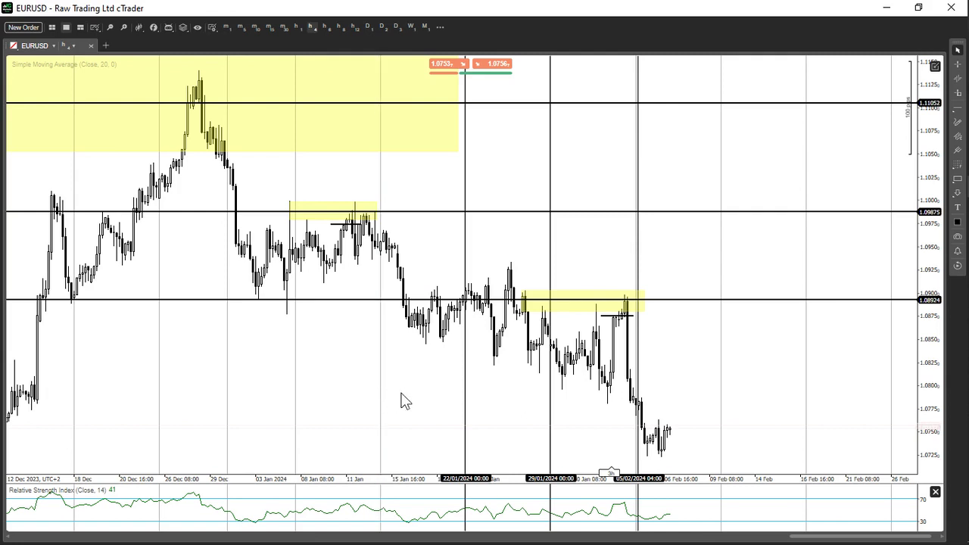
pyautogui.click(465, 398)
pyautogui.press('Delete')
pyautogui.click(551, 411)
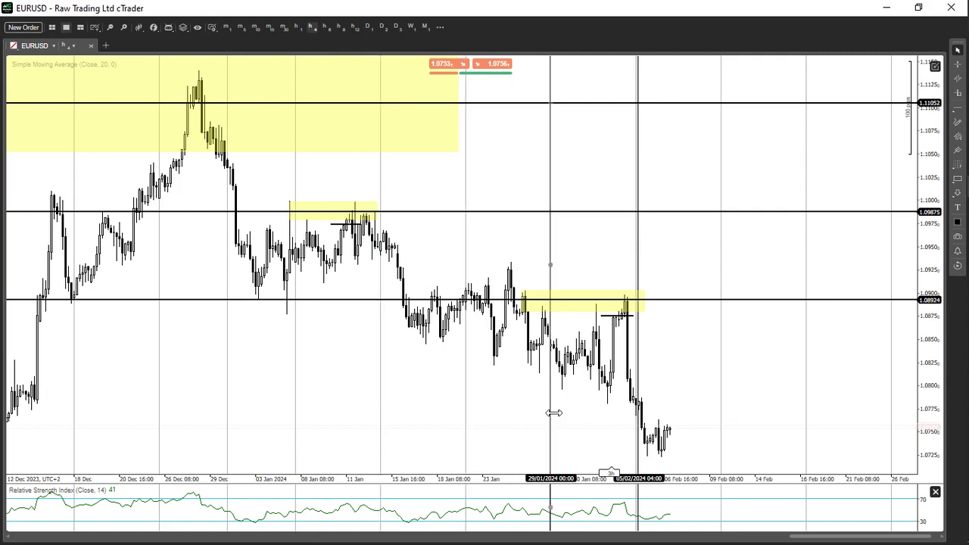
pyautogui.press('Delete')
pyautogui.click(640, 412)
pyautogui.press('Delete')
pyautogui.moveTo(482, 441); pyautogui.dragTo(513, 424)
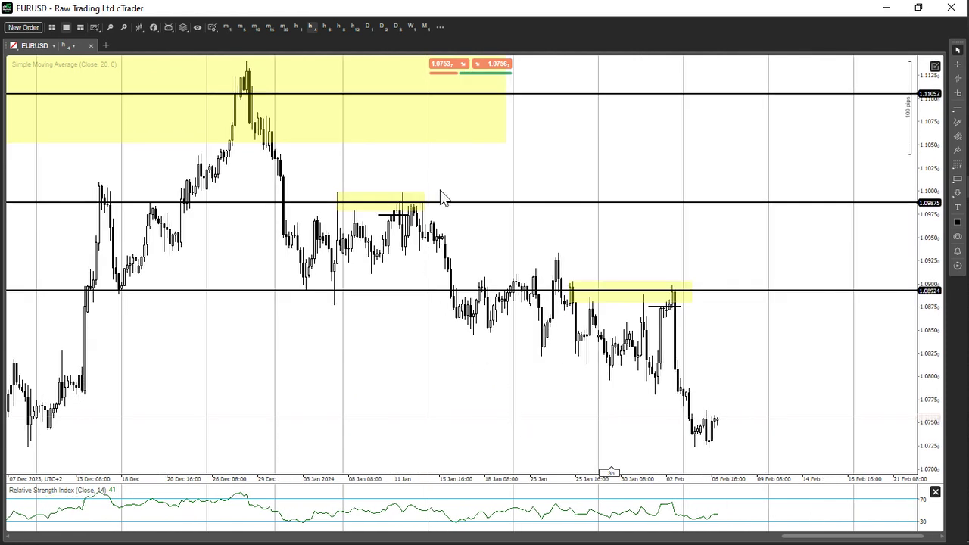
# - Review the marked zones and horizontal entry levels on the daily and weekly timeframes, finishing on the daily chart
pyautogui.click(368, 28)
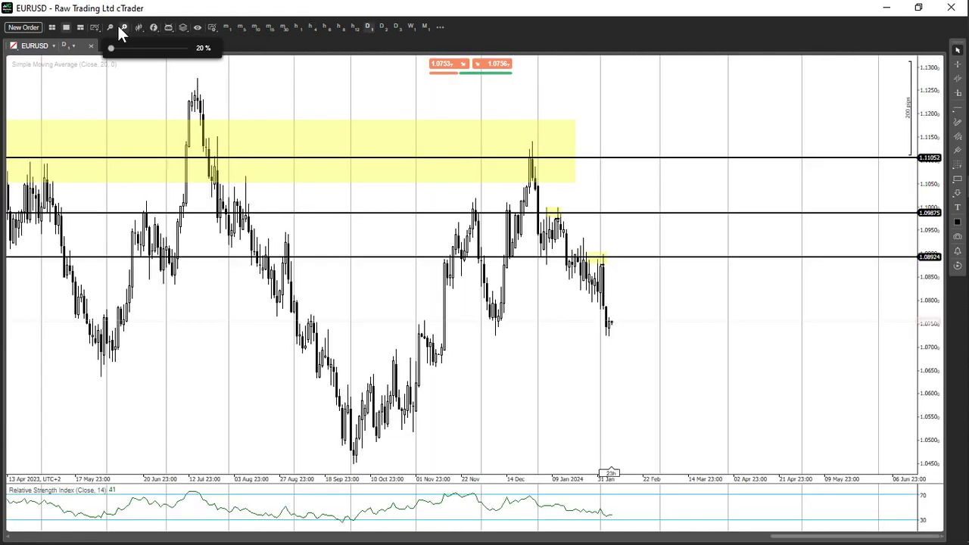
pyautogui.click(126, 28)
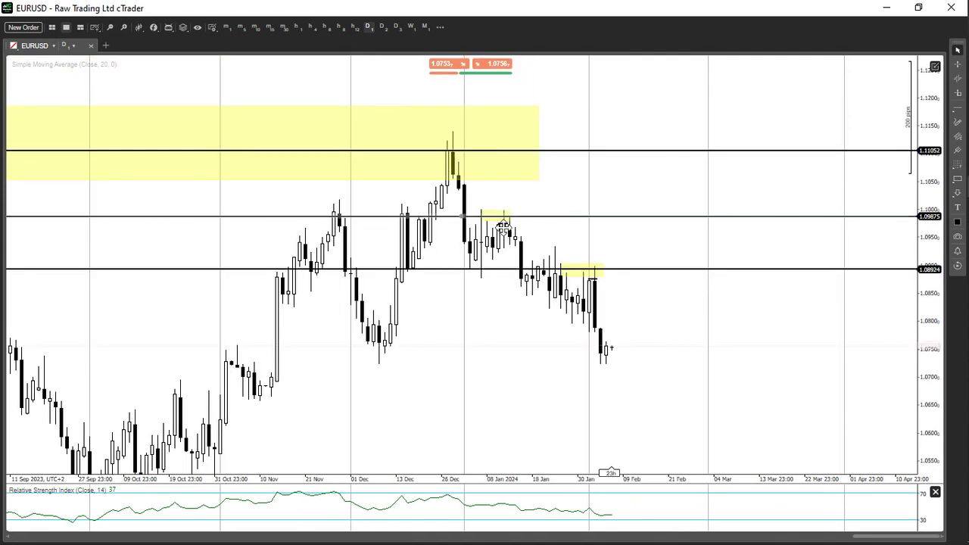
pyautogui.click(410, 26)
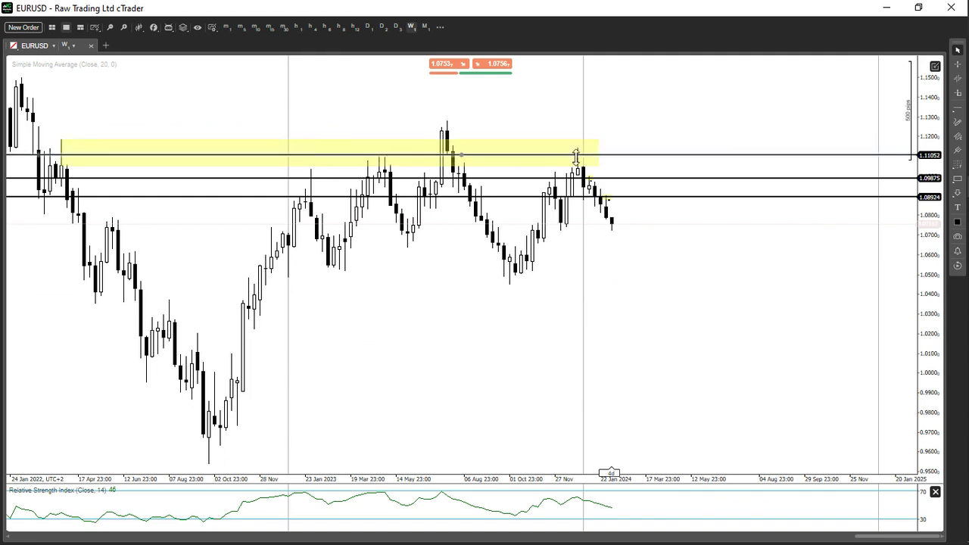
pyautogui.click(368, 27)
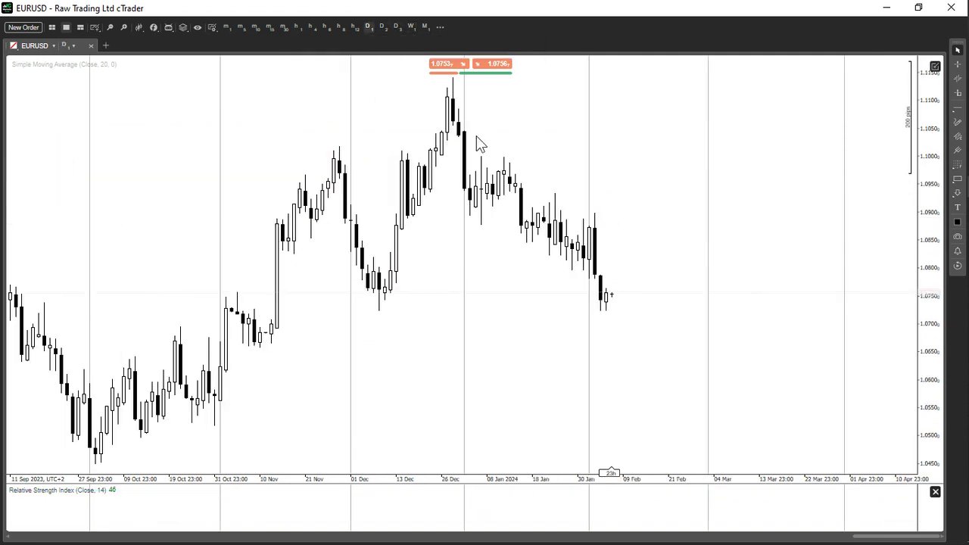
# - Change the chart's symbol from EURUSD to US500 using the TODAY watchlist
pyautogui.click(48, 47)
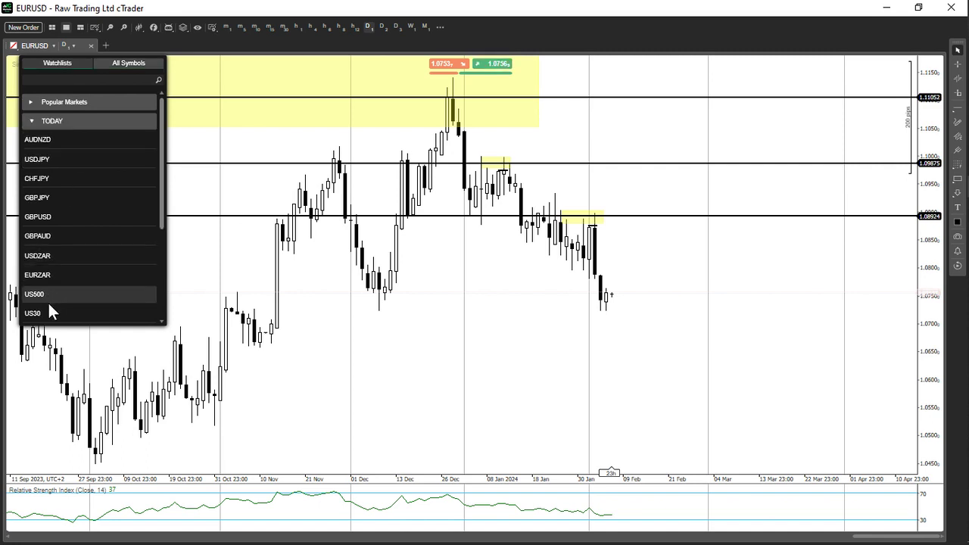
pyautogui.click(130, 292)
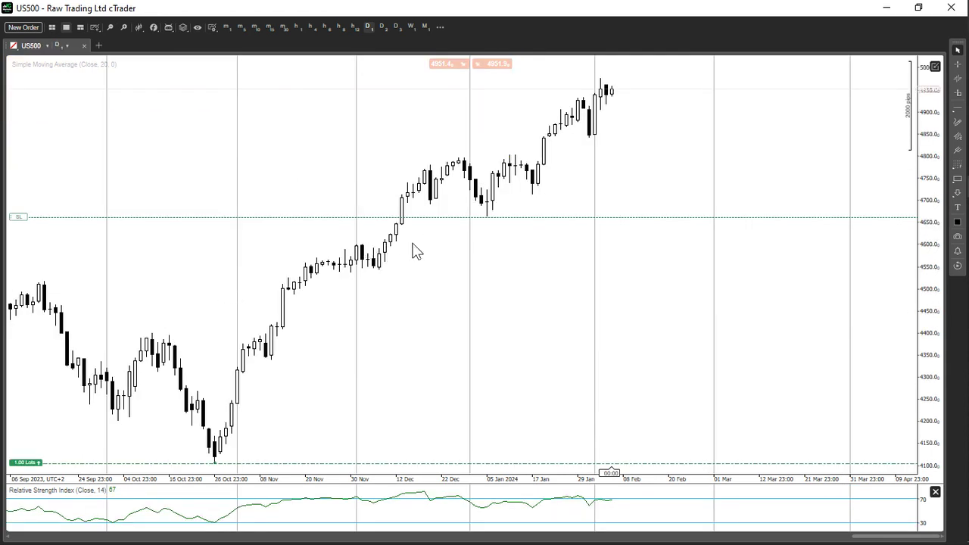
# - Switch the US500 chart to the monthly timeframe and display it as a line chart
pyautogui.scroll(-3, 380, 252)
pyautogui.click(425, 27)
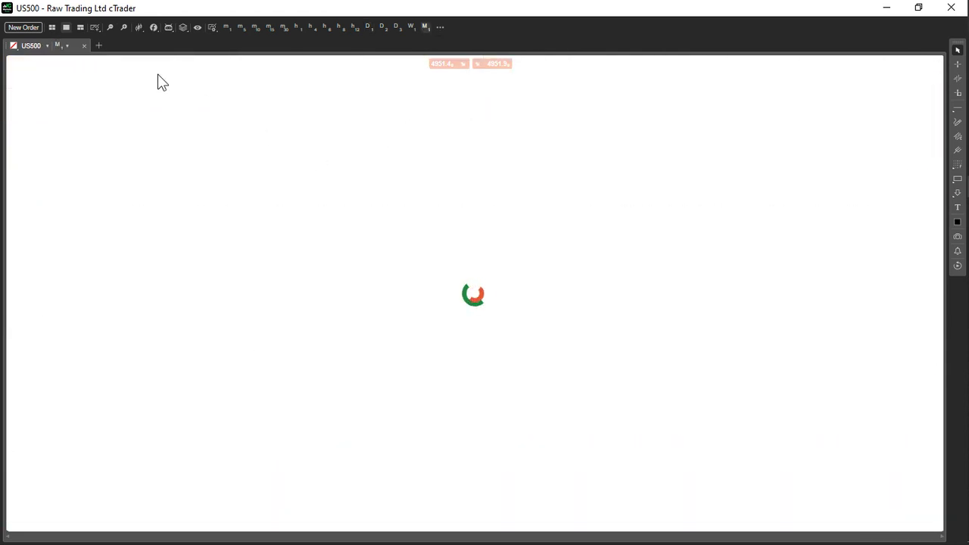
pyautogui.click(120, 31)
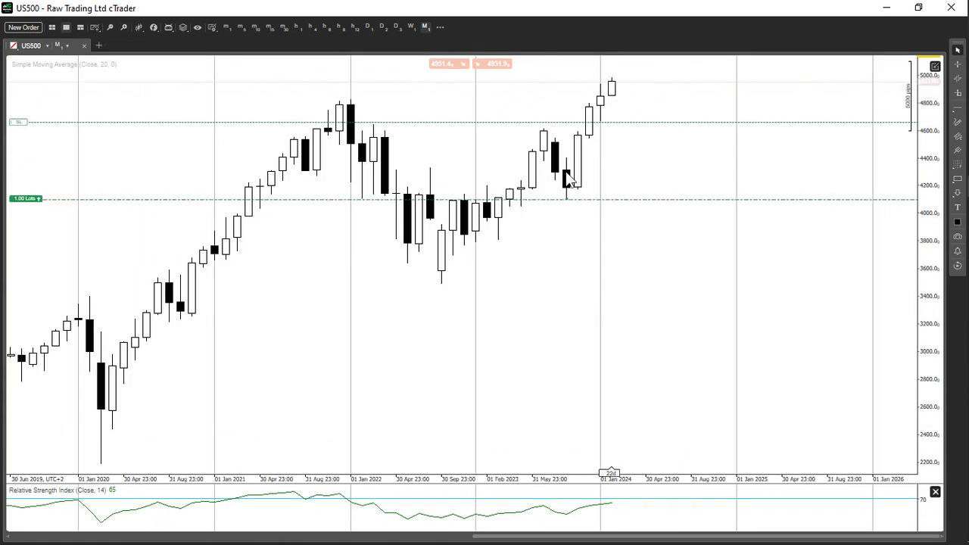
pyautogui.moveTo(930, 334); pyautogui.dragTo(911, 357)
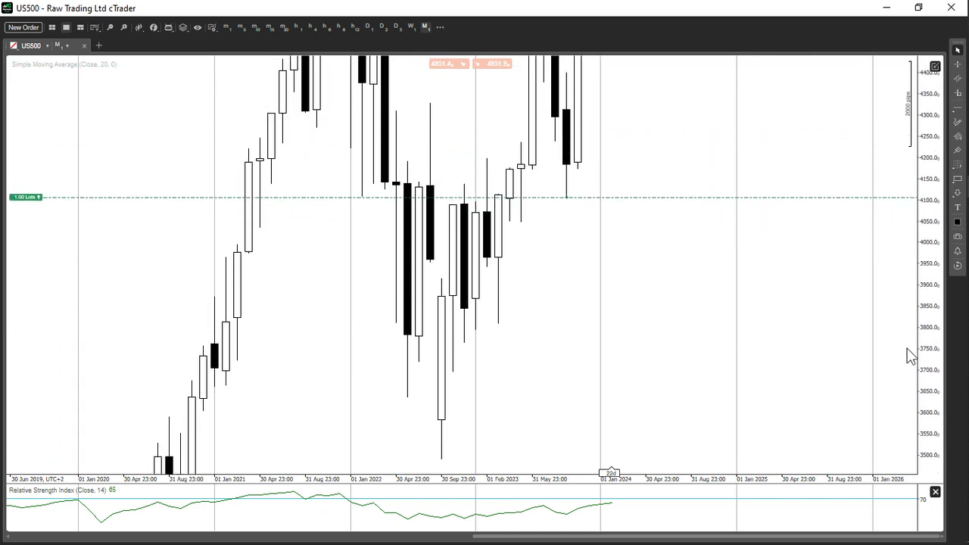
pyautogui.moveTo(843, 325); pyautogui.dragTo(818, 342)
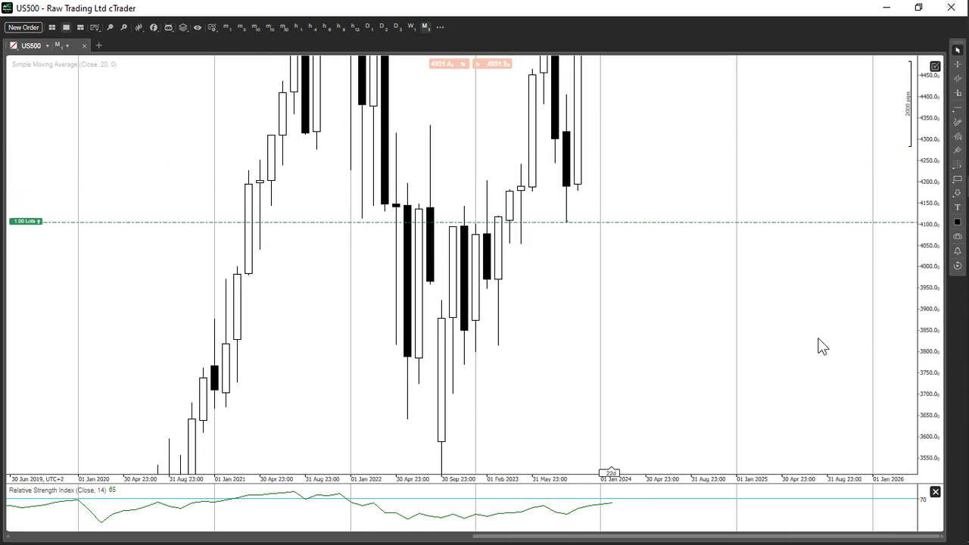
pyautogui.moveTo(627, 129); pyautogui.dragTo(559, 146)
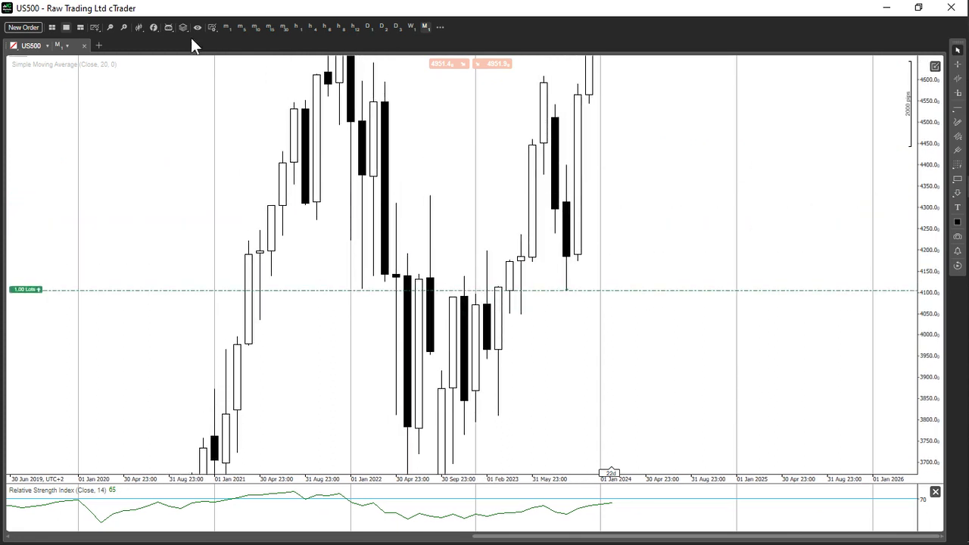
pyautogui.moveTo(141, 27)
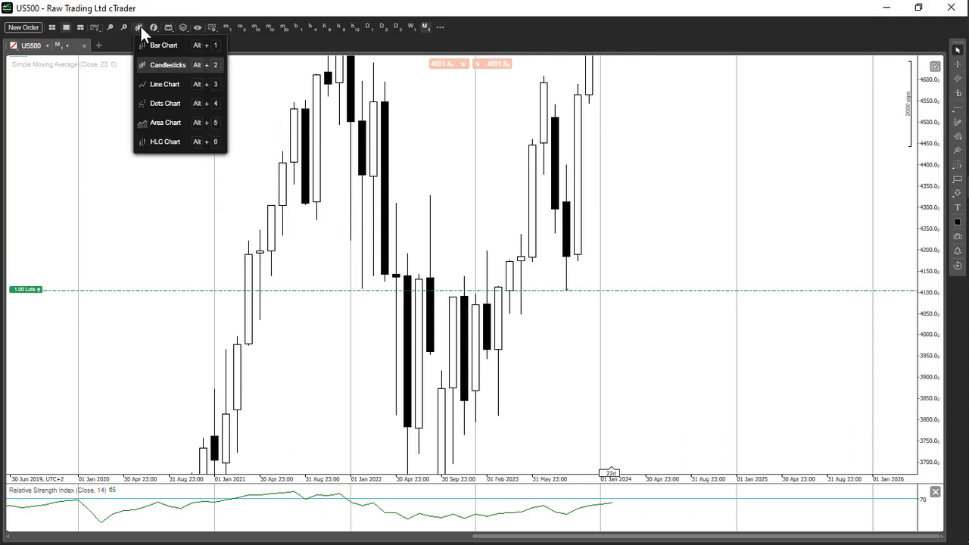
pyautogui.click(145, 86)
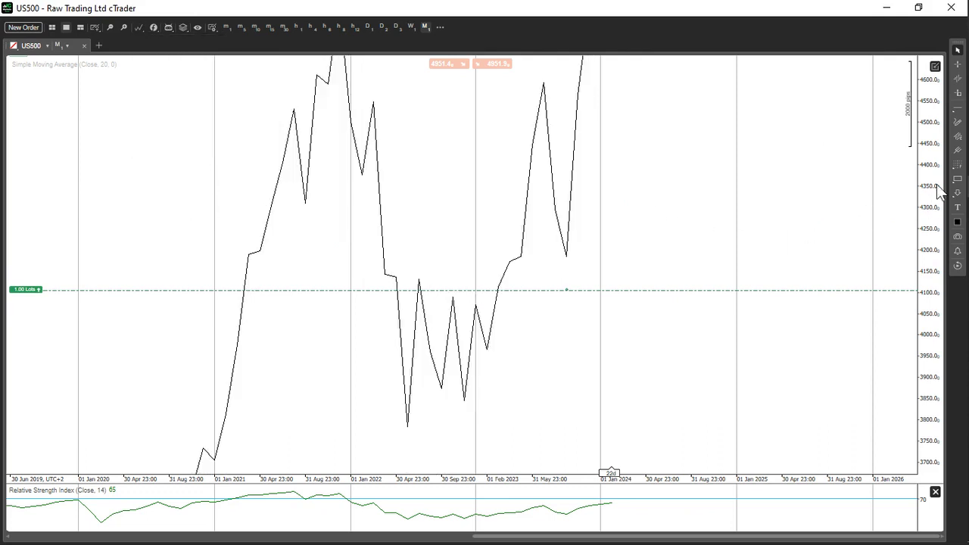
# - Place a horizontal line at 4130.00 on the mid-2022 swing high and return the chart to candlesticks
pyautogui.moveTo(958, 110)
pyautogui.click(915, 122)
pyautogui.click(418, 280)
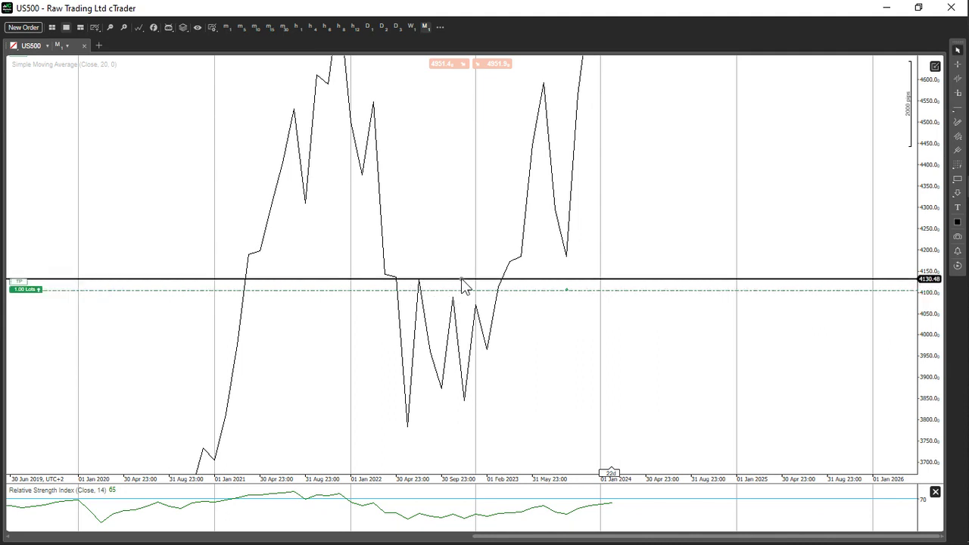
pyautogui.moveTo(448, 289)
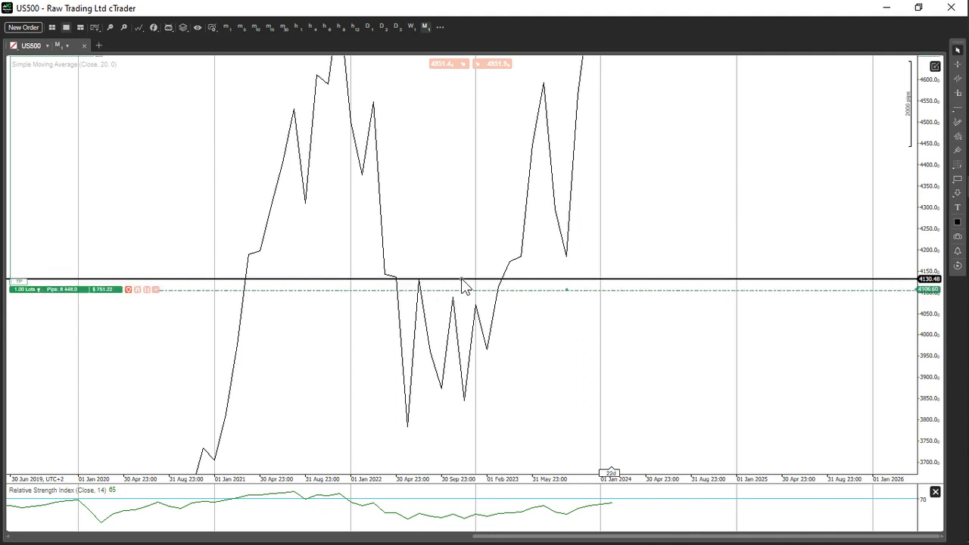
pyautogui.moveTo(460, 277); pyautogui.dragTo(417, 280)
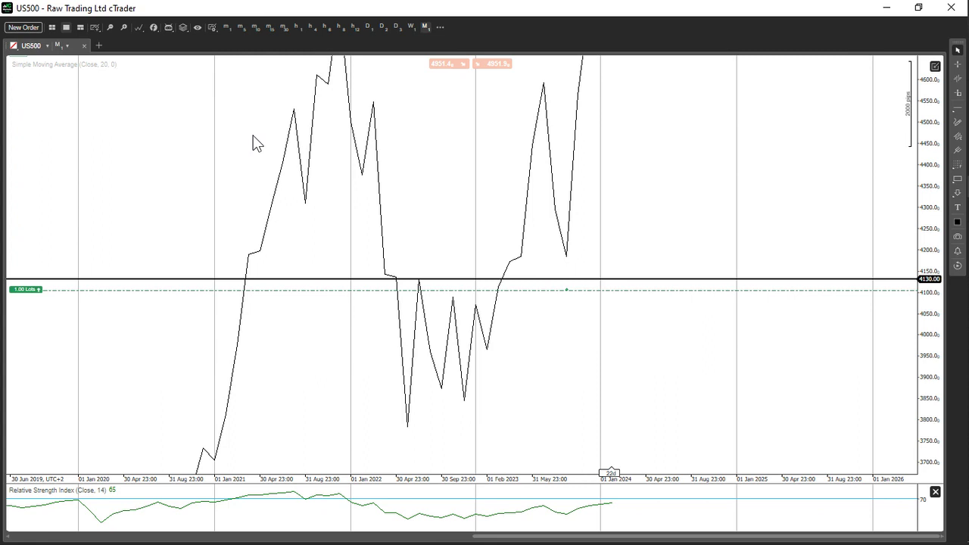
pyautogui.moveTo(436, 295)
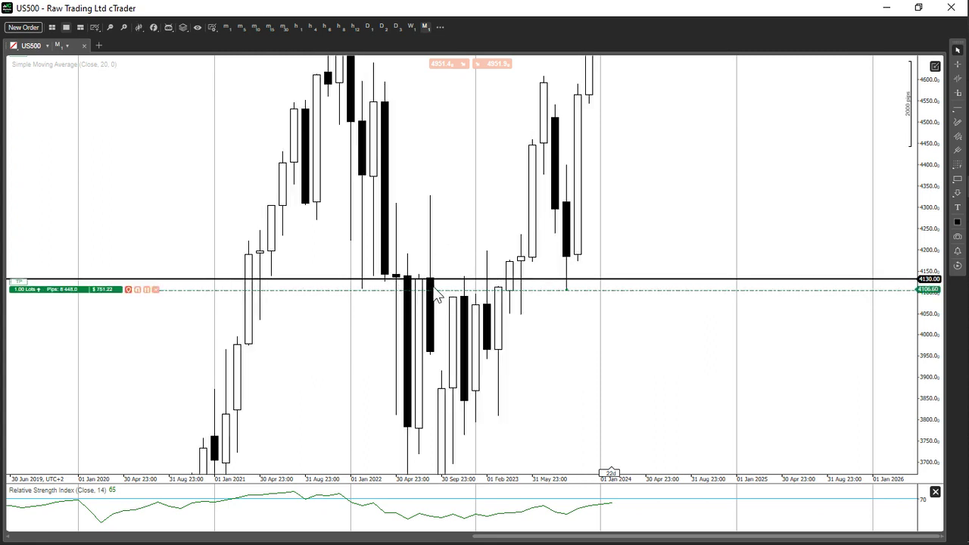
# - On the weekly timeframe, draw a yellow rectangle zone from about 4095 to 4120, spanning May to November 2023
pyautogui.click(409, 28)
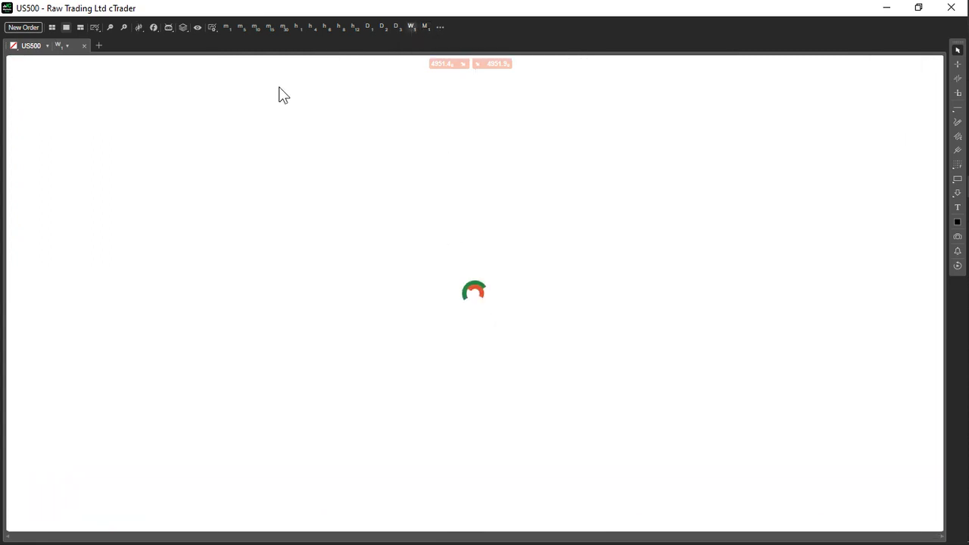
pyautogui.click(150, 29)
pyautogui.click(110, 27)
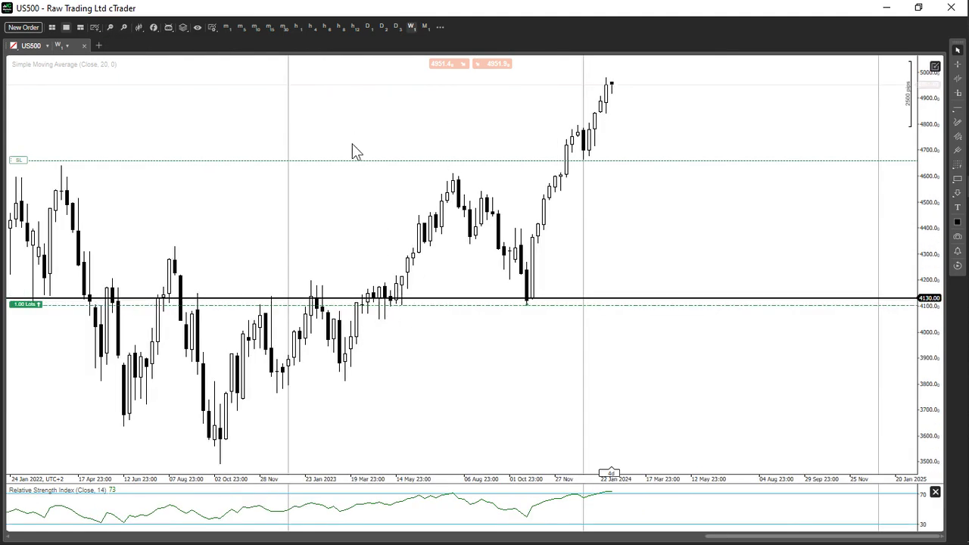
pyautogui.moveTo(407, 220); pyautogui.dragTo(424, 190)
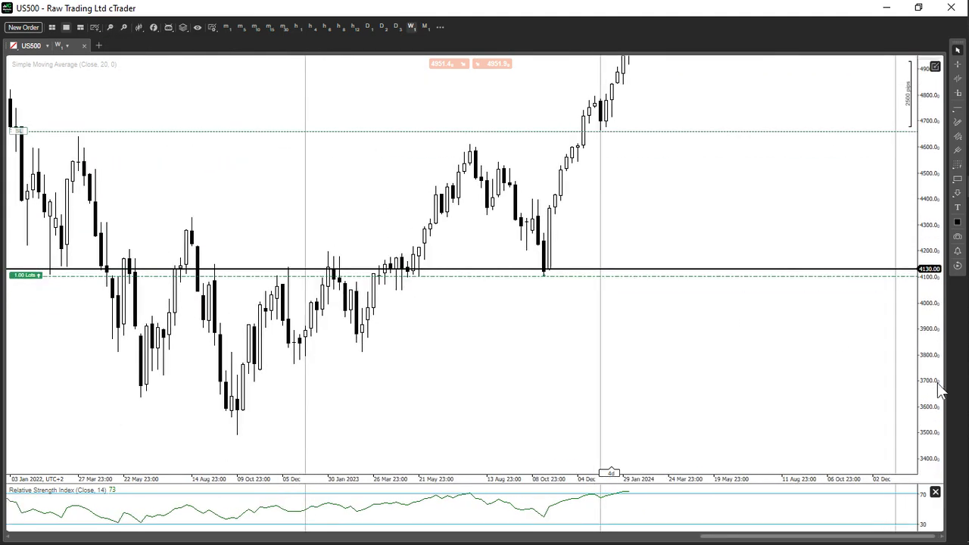
pyautogui.moveTo(917, 351); pyautogui.dragTo(379, 346)
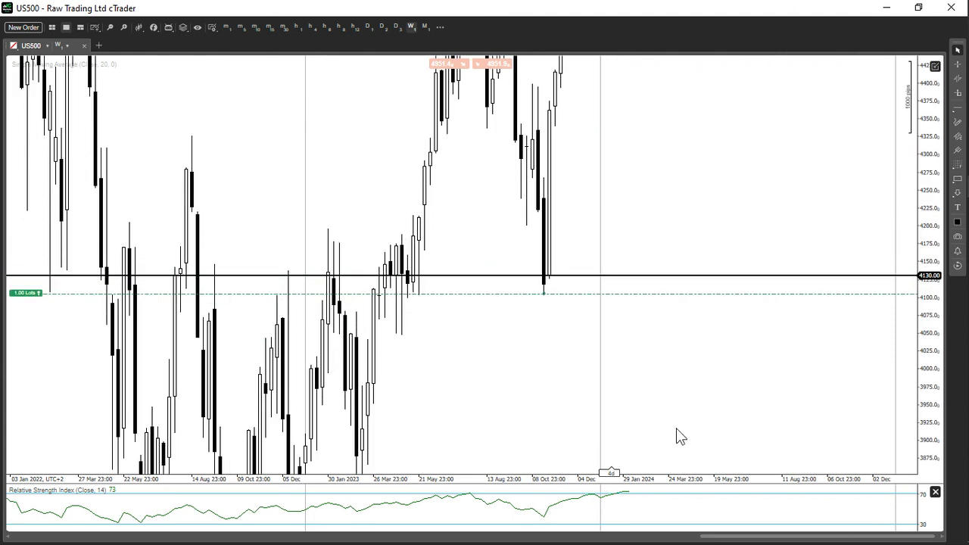
pyautogui.click(958, 179)
pyautogui.press('Escape')
pyautogui.moveTo(408, 283); pyautogui.dragTo(565, 301)
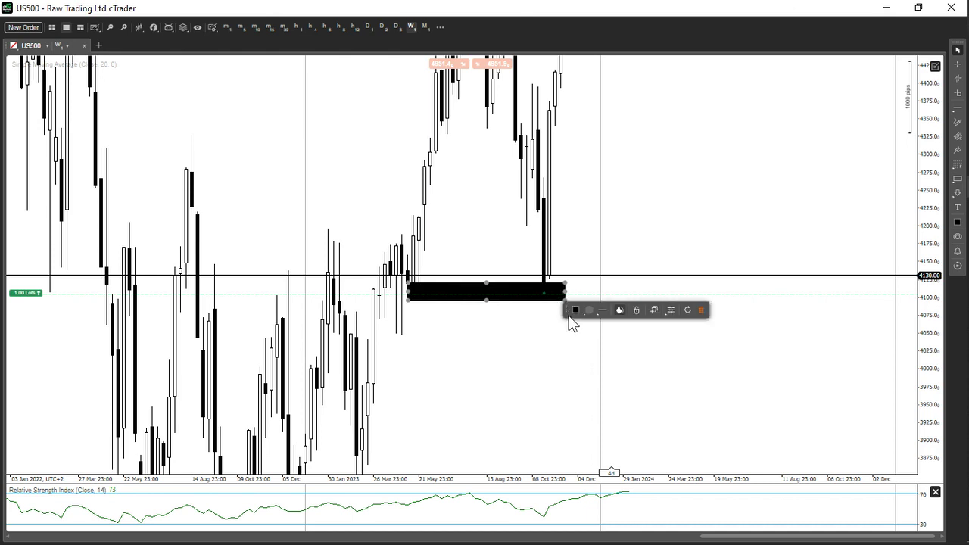
pyautogui.click(576, 310)
pyautogui.click(580, 335)
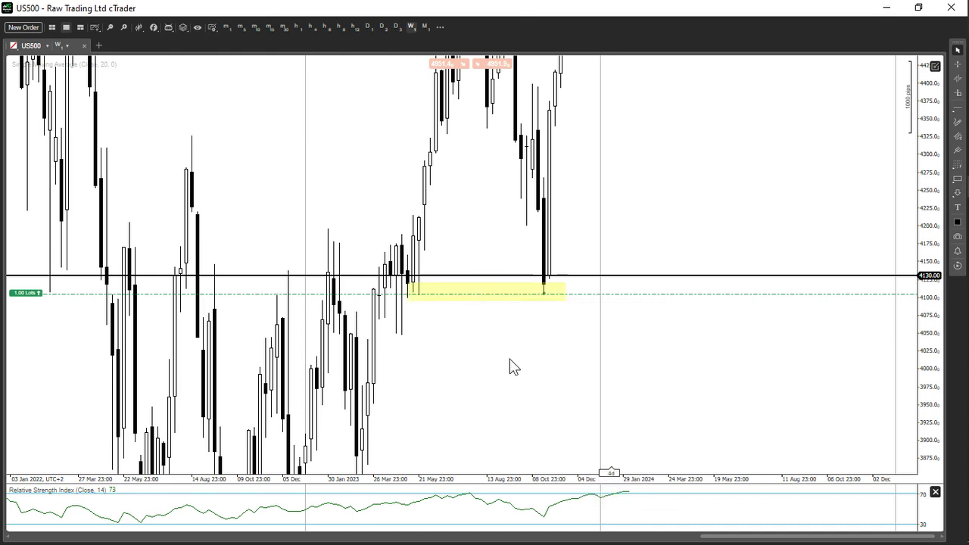
# - Examine the yellow zone on the weekly chart and the late October 2023 low inside it on the four-hour timeframe
pyautogui.scroll(-2, 523, 386)
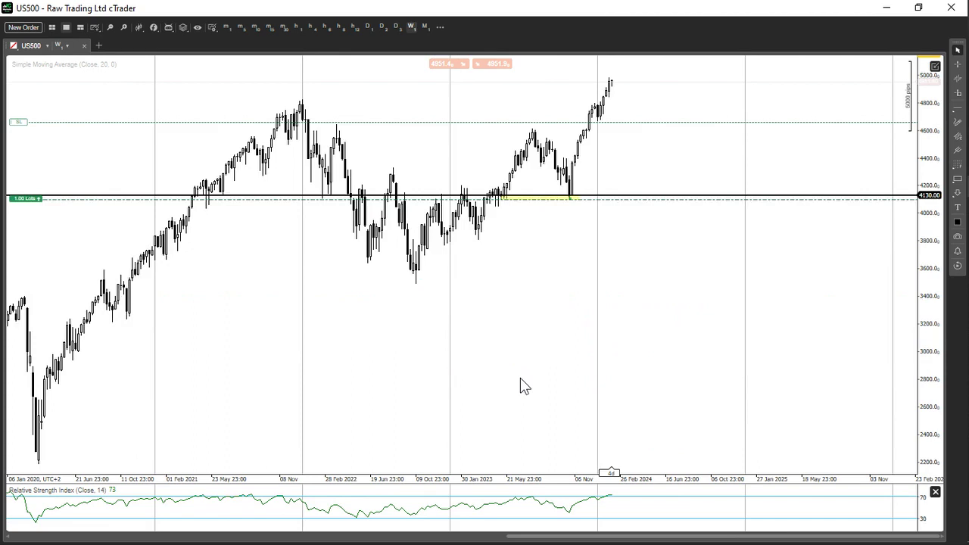
pyautogui.scroll(2, 522, 386)
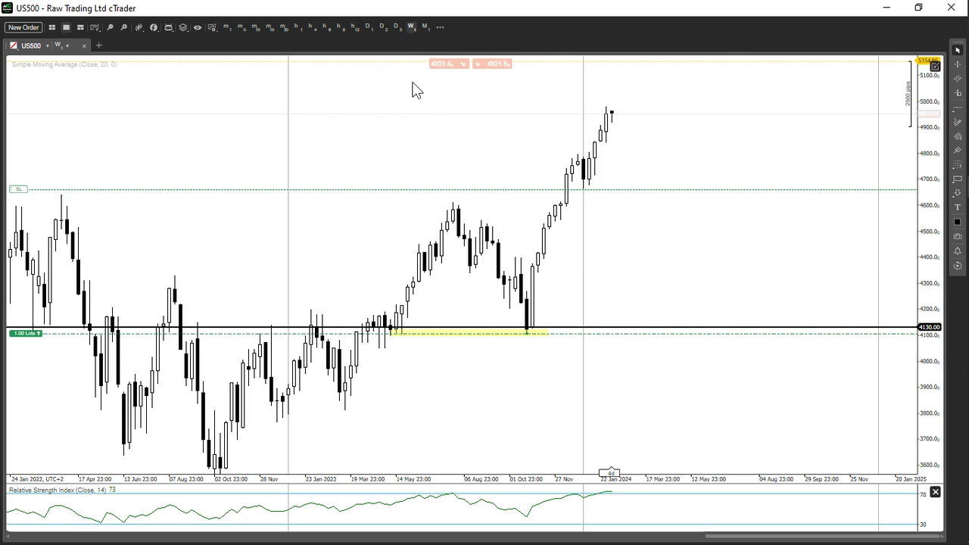
pyautogui.click(110, 28)
pyautogui.click(108, 28)
pyautogui.click(108, 27)
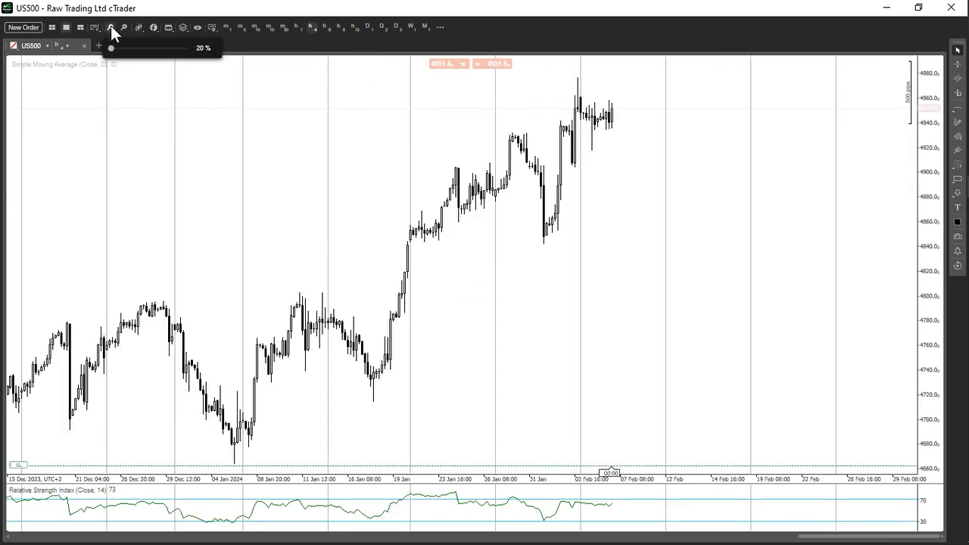
pyautogui.scroll(-3, 267, 167)
pyautogui.scroll(5, 272, 169)
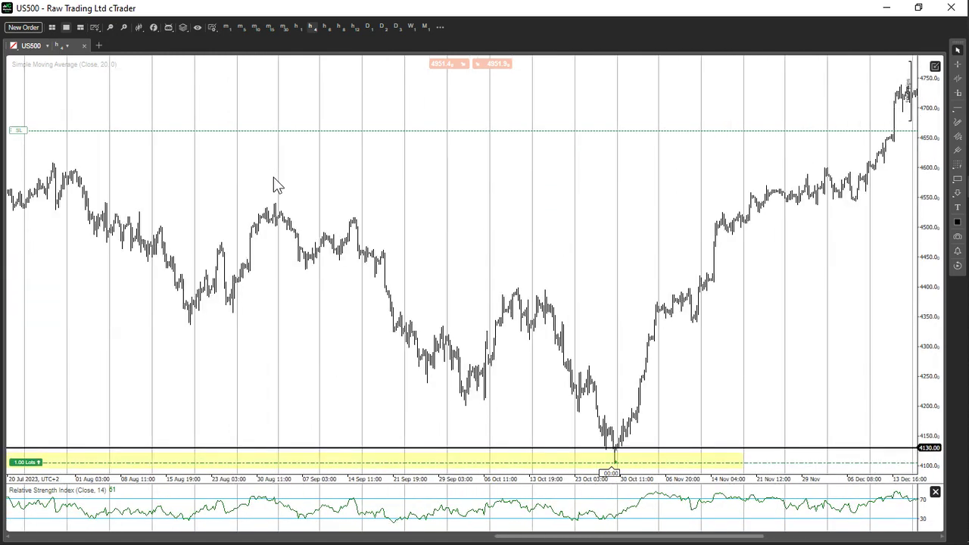
pyautogui.scroll(-5, 448, 225)
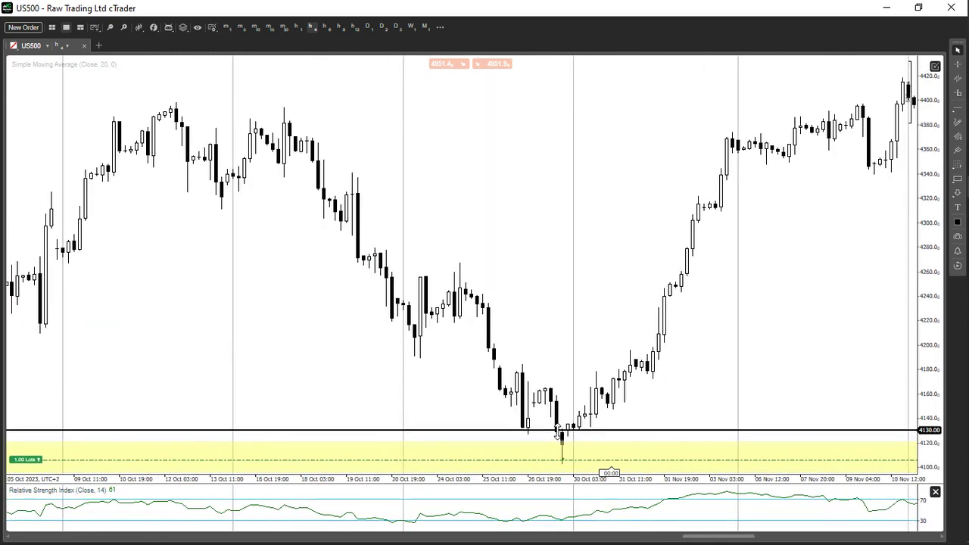
# - Examine the price reaction at the 4130.00 line and yellow zone around 27 October 2023 on the one-hour timeframe
pyautogui.click(297, 27)
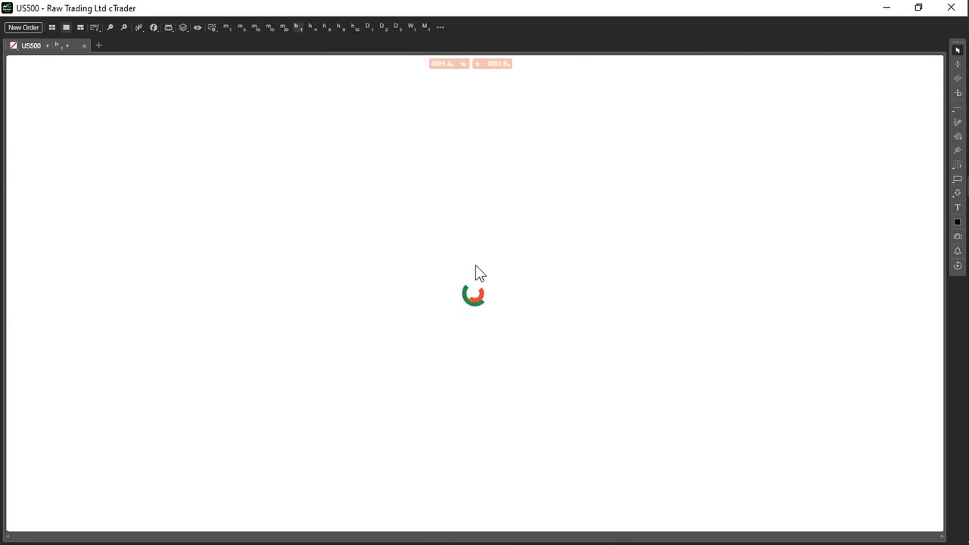
pyautogui.scroll(15, 414, 265)
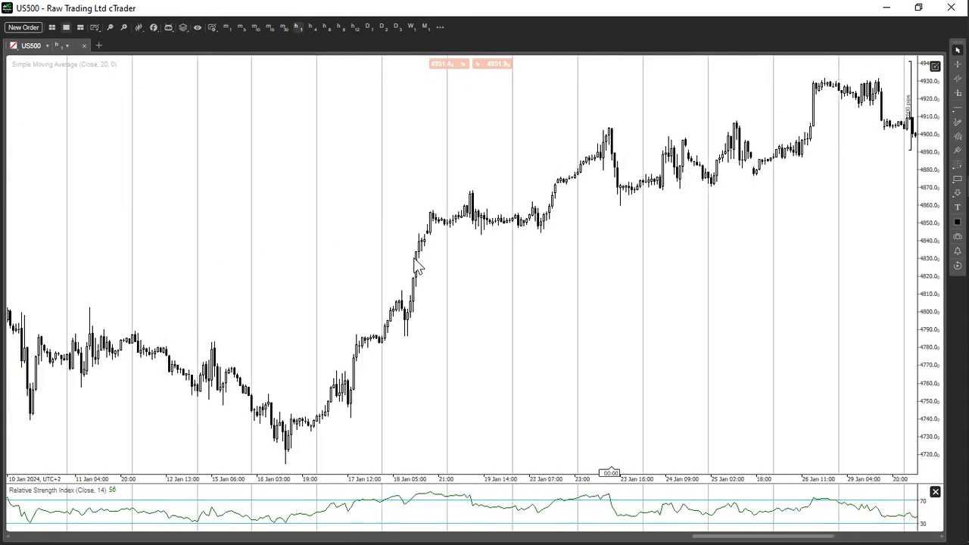
pyautogui.scroll(-5, 413, 265)
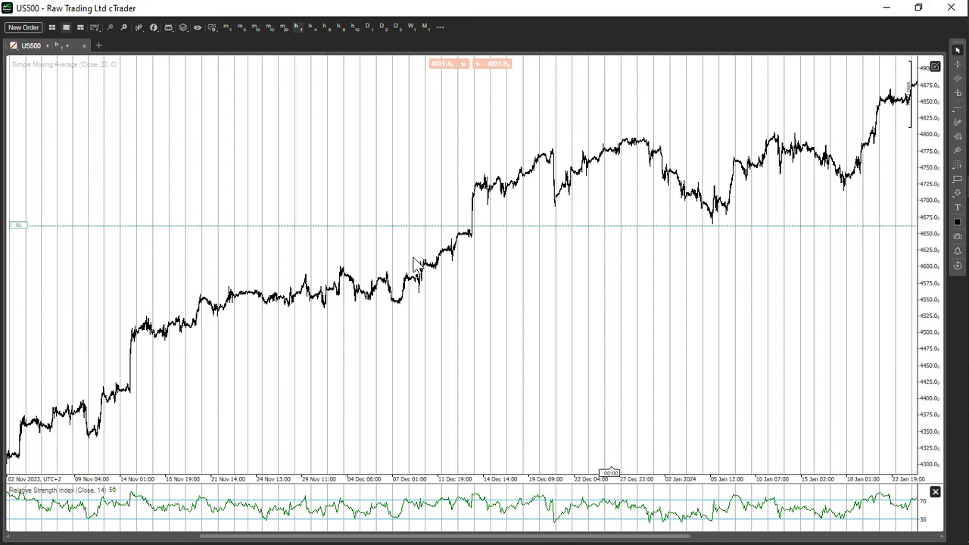
pyautogui.scroll(5, 415, 263)
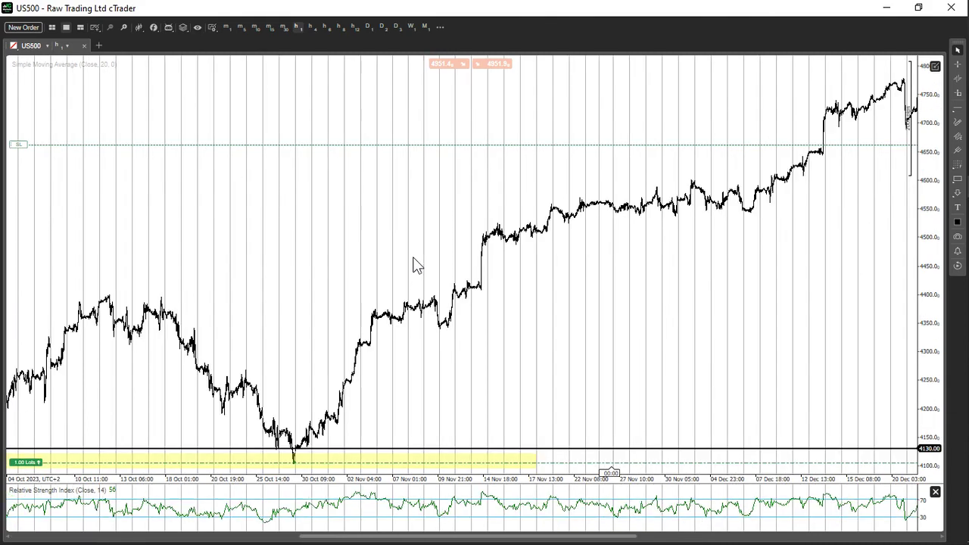
pyautogui.scroll(10, 414, 265)
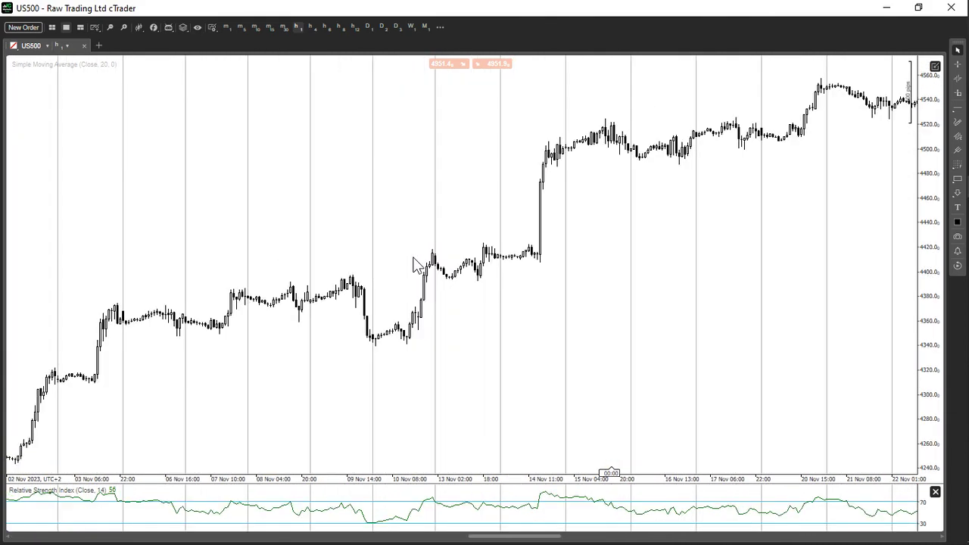
pyautogui.moveTo(653, 295); pyautogui.dragTo(567, 329)
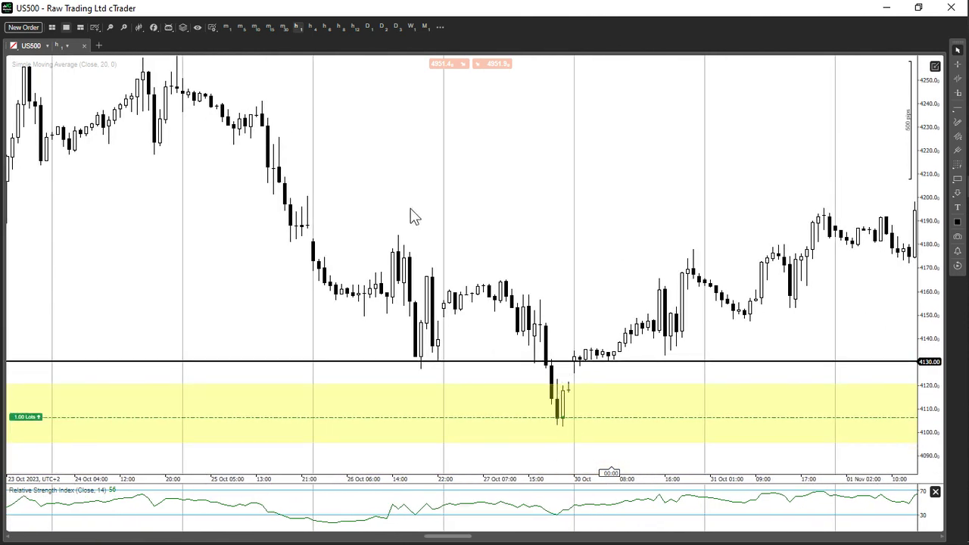
pyautogui.scroll(-5, 286, 183)
pyautogui.scroll(-3, 287, 182)
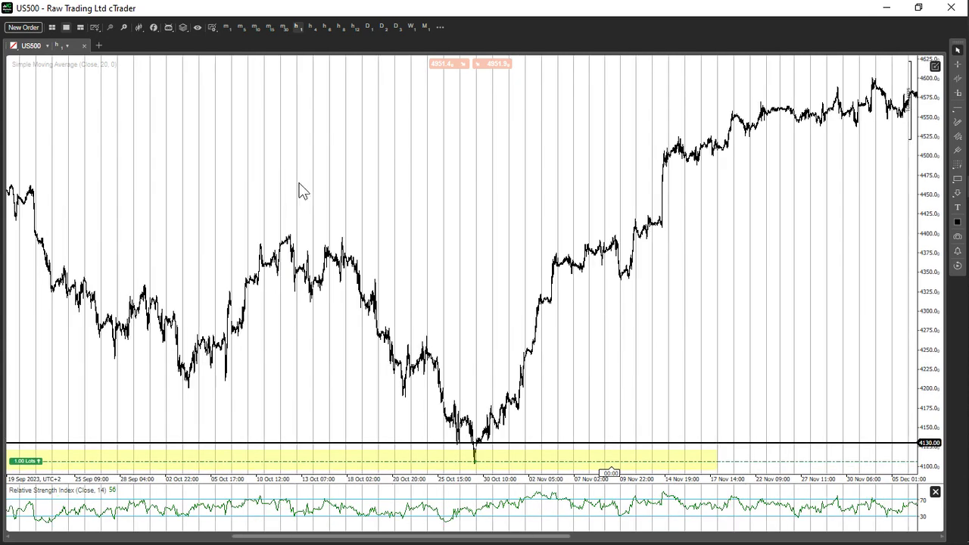
# - Examine the late October 2023 drop into the yellow zone and the following rally on the 30-minute timeframe
pyautogui.click(286, 27)
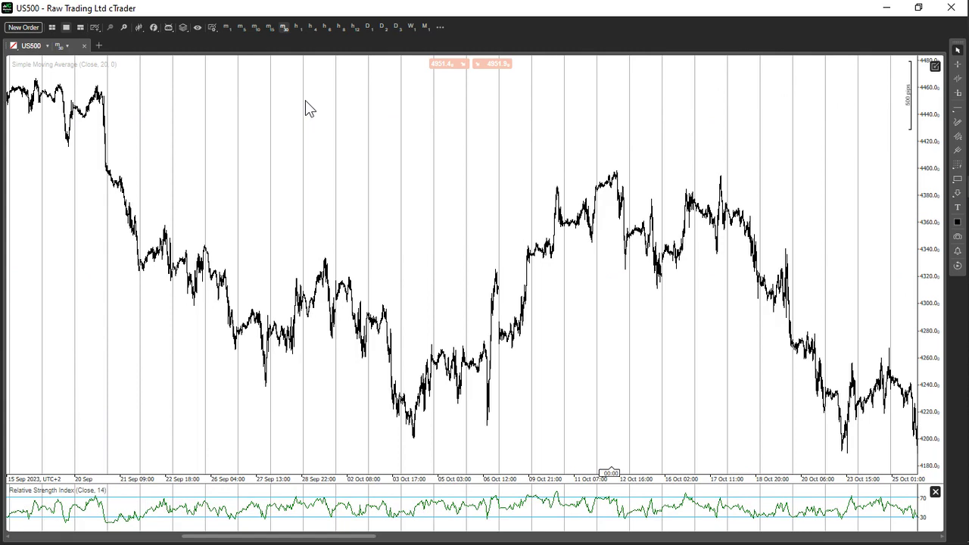
pyautogui.scroll(5, 306, 106)
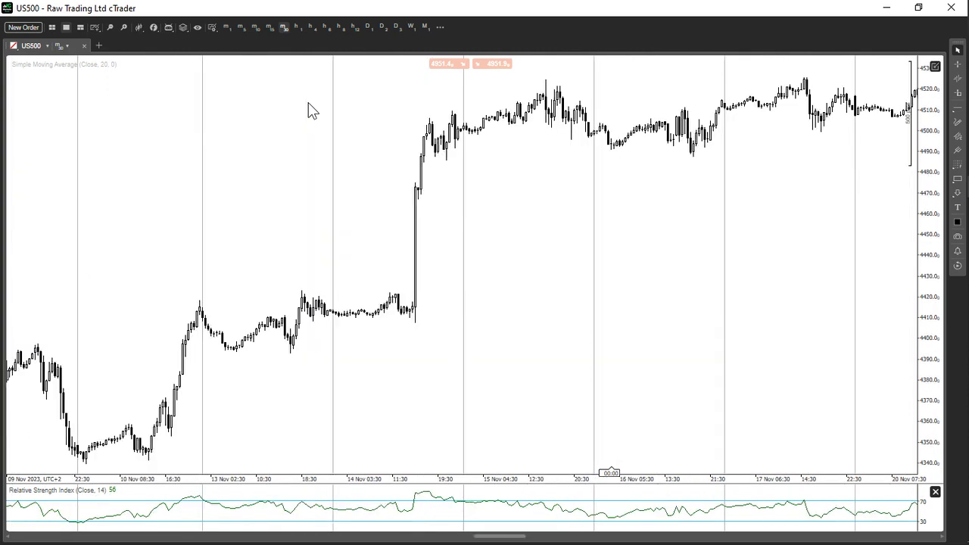
pyautogui.hscroll(-5, 308, 109)
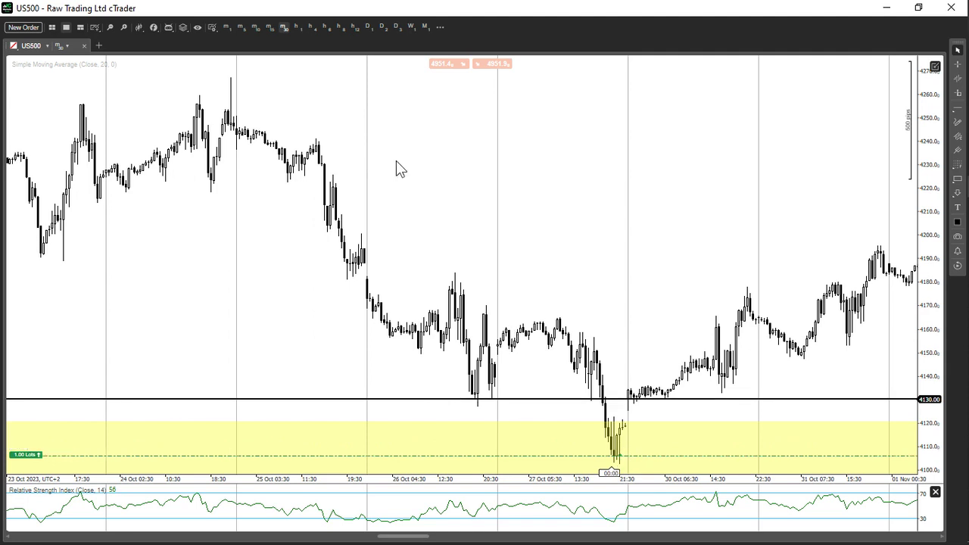
pyautogui.scroll(-3, 317, 151)
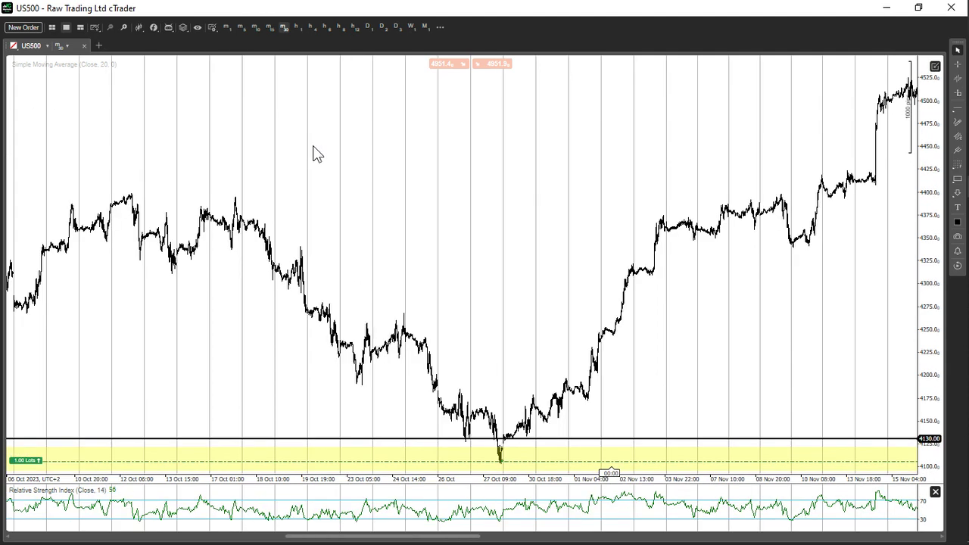
# - Examine the 27 October 2023 candles inside the yellow zone on the 15-minute timeframe
pyautogui.click(270, 26)
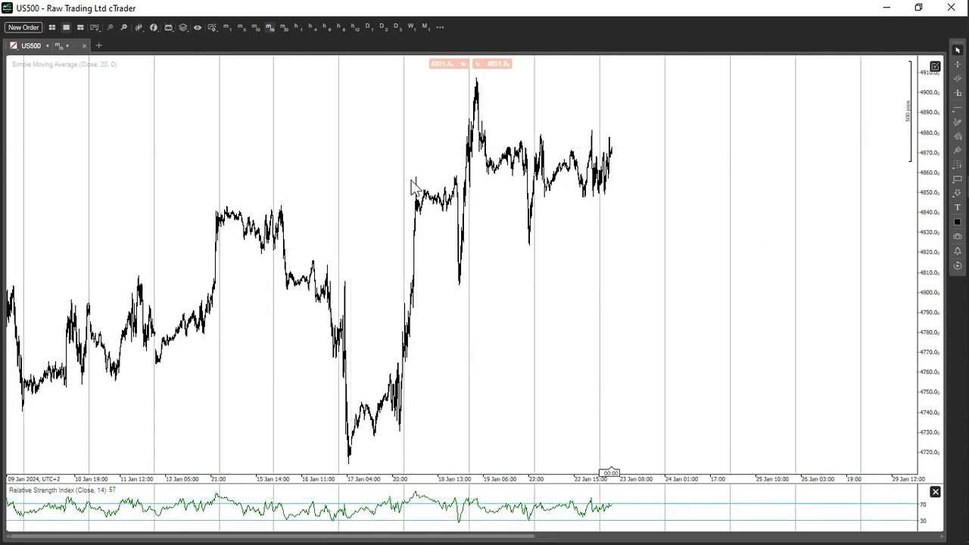
pyautogui.scroll(15, 411, 188)
pyautogui.scroll(10, 411, 187)
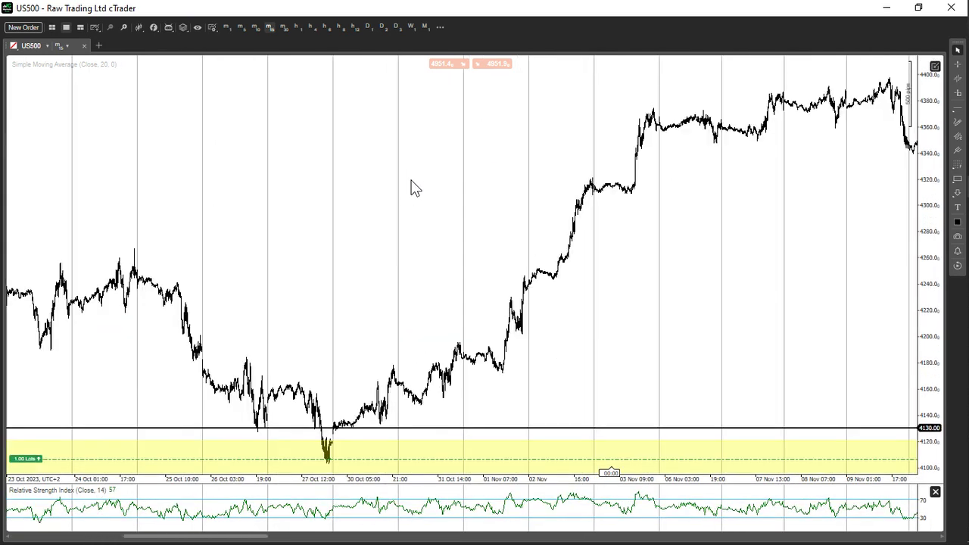
pyautogui.scroll(8, 383, 214)
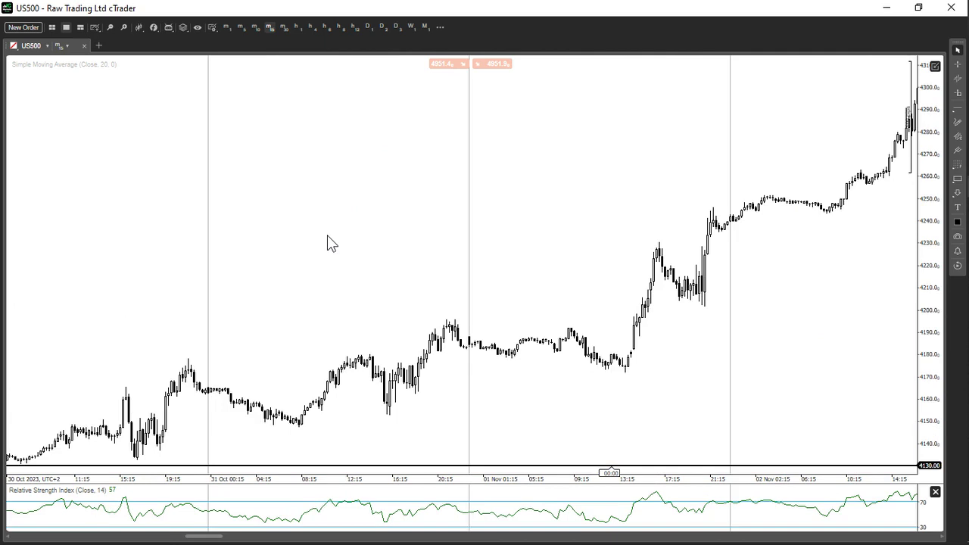
pyautogui.scroll(-1, 331, 242)
pyautogui.scroll(1, 331, 248)
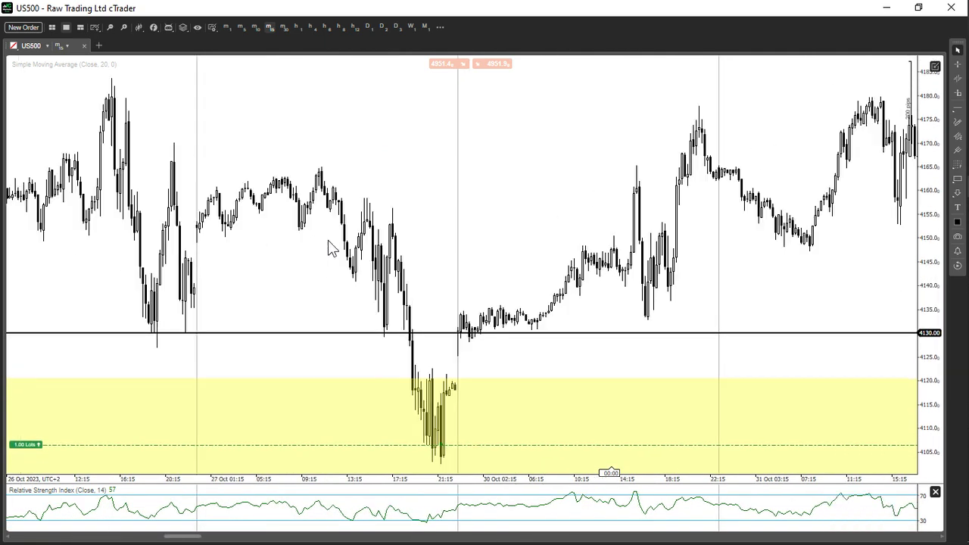
pyautogui.moveTo(430, 447)
# - On the 10-minute timeframe, place a horizontal line at 4114.40 on the 27 October 2023 candles inside the yellow zone
pyautogui.click(256, 29)
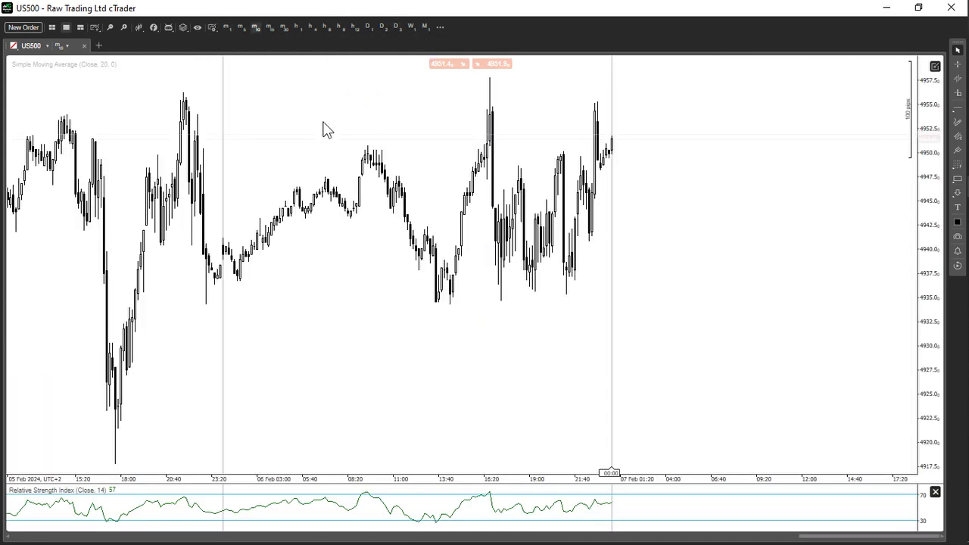
pyautogui.scroll(-3, 327, 130)
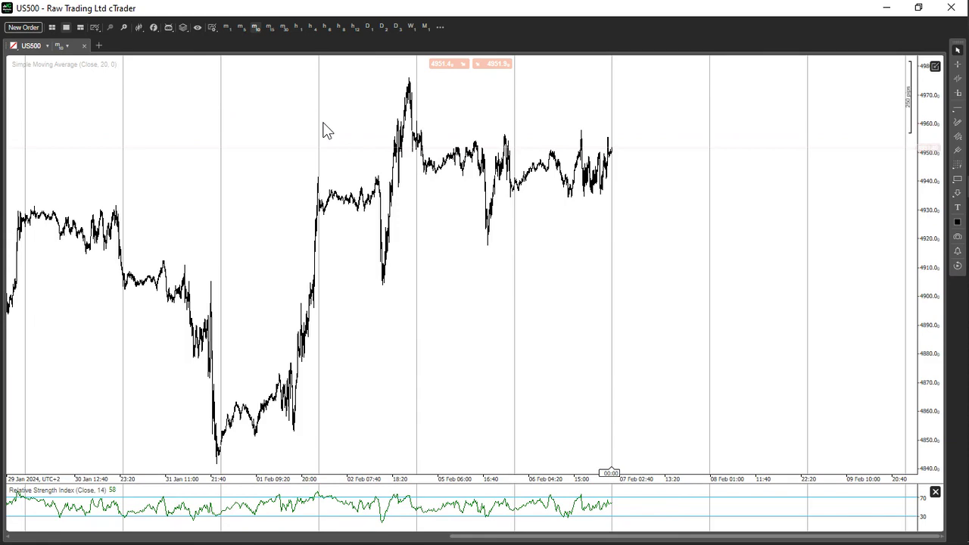
pyautogui.scroll(15, 327, 130)
pyautogui.scroll(20, 327, 130)
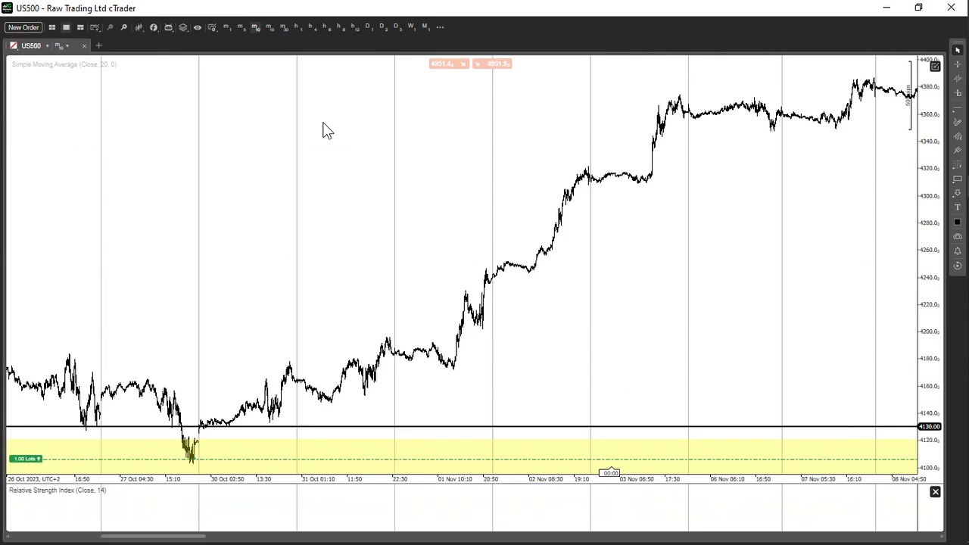
pyautogui.scroll(10, 327, 130)
pyautogui.scroll(-15, 327, 130)
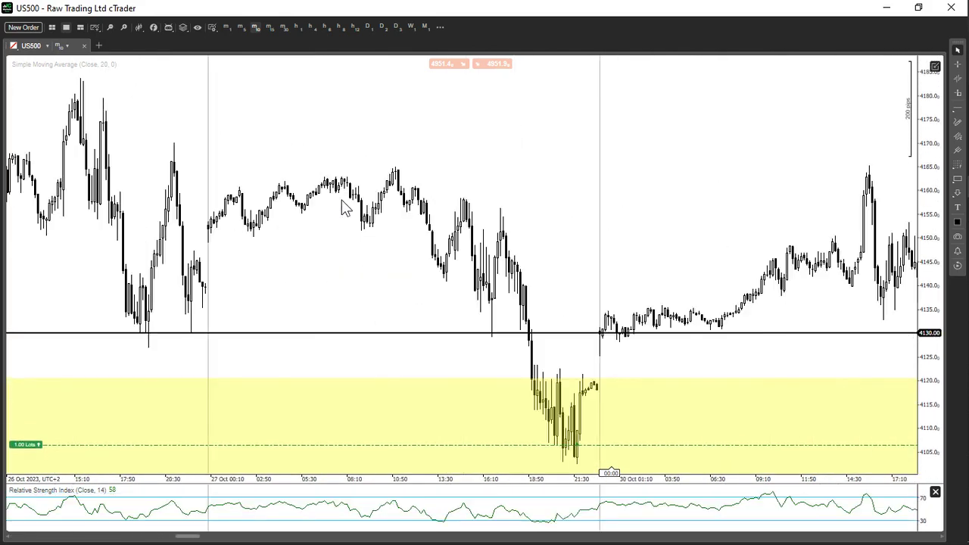
pyautogui.scroll(-3, 342, 202)
pyautogui.scroll(-6, 349, 205)
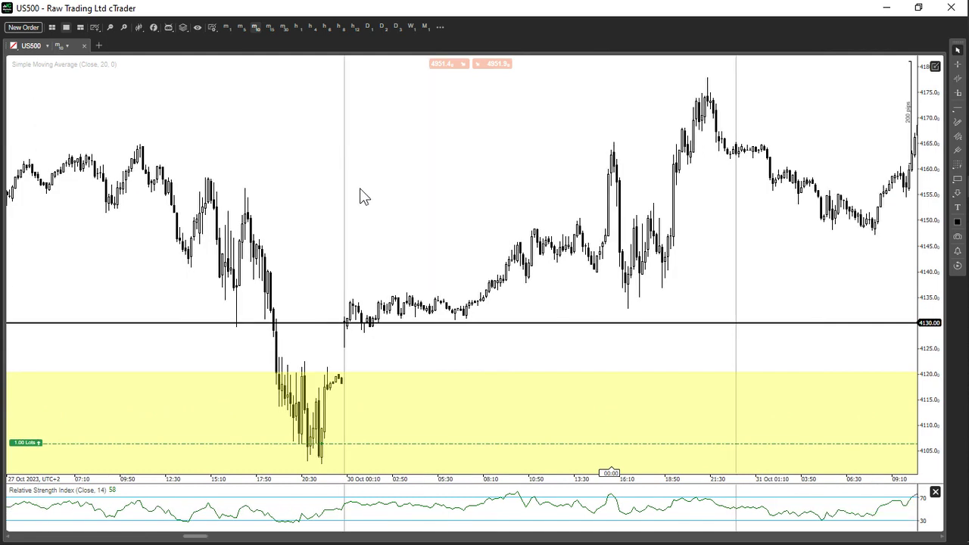
pyautogui.moveTo(308, 262); pyautogui.dragTo(439, 128)
pyautogui.scroll(2, 318, 217)
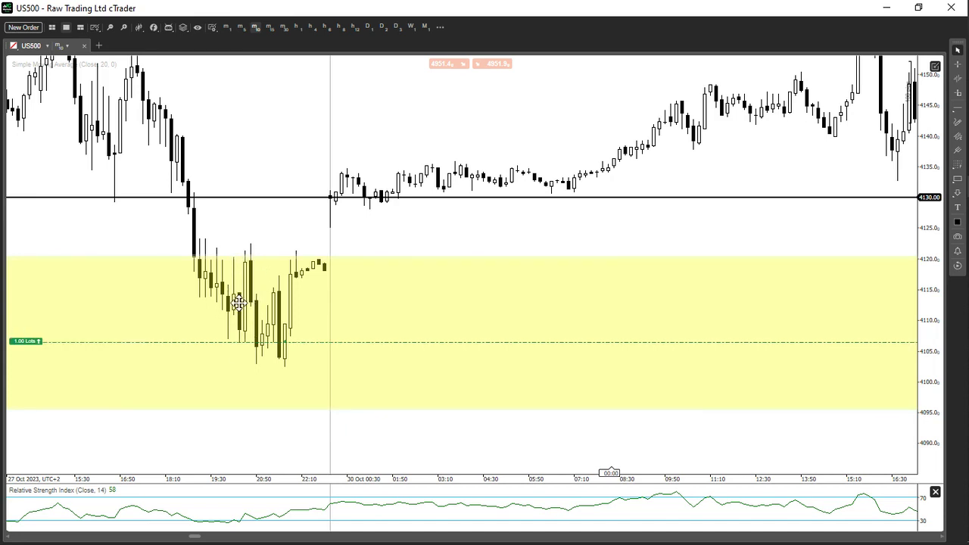
pyautogui.click(956, 112)
pyautogui.click(233, 293)
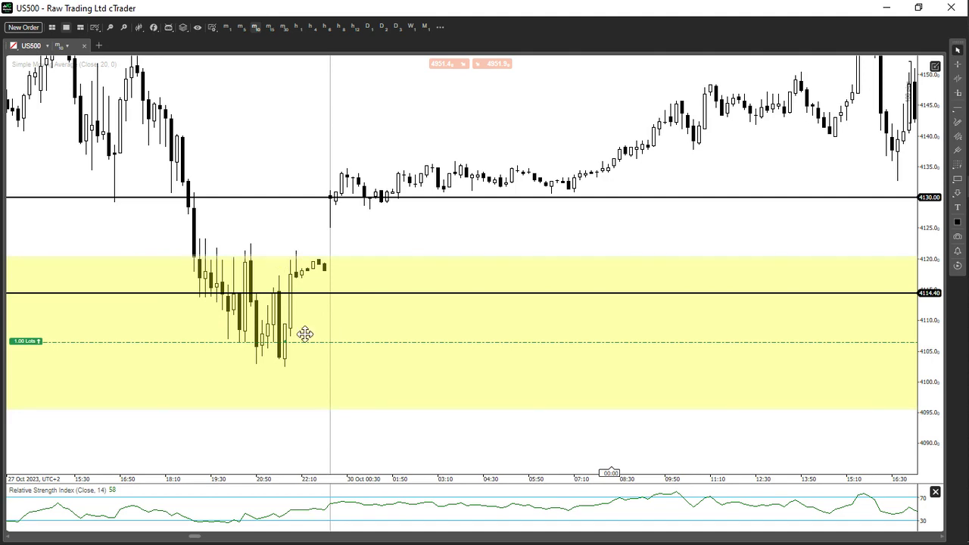
# - Measure the pip distance from the 4114.40 line at 27 October 2023 20:00 down to a point below the yellow zone
pyautogui.middleClick(288, 212)
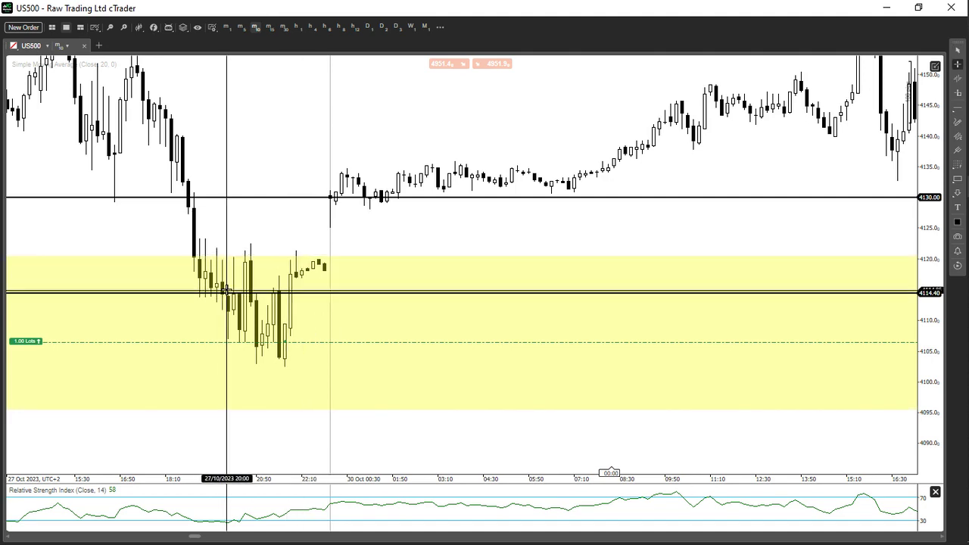
pyautogui.moveTo(227, 291); pyautogui.dragTo(258, 469)
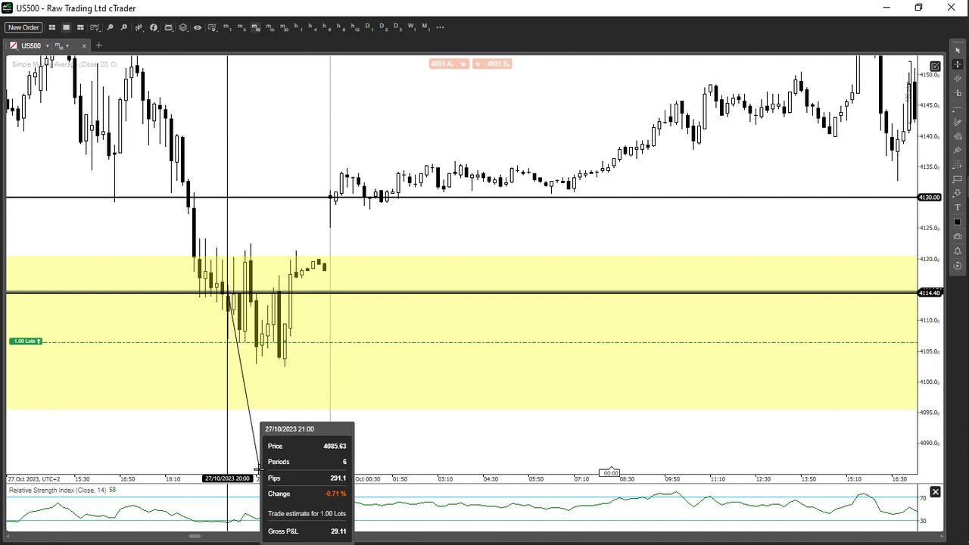
pyautogui.moveTo(259, 470); pyautogui.dragTo(259, 470)
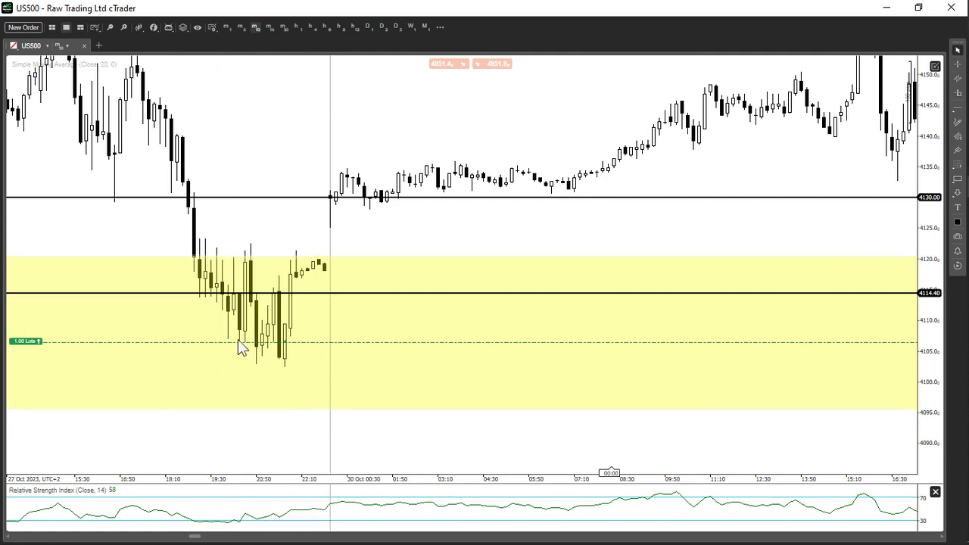
pyautogui.click(242, 292)
pyautogui.moveTo(244, 339)
pyautogui.moveTo(301, 343)
# - View the US500 price move on the weekly timeframe and the recent candles on the four-hour timeframe
pyautogui.click(413, 27)
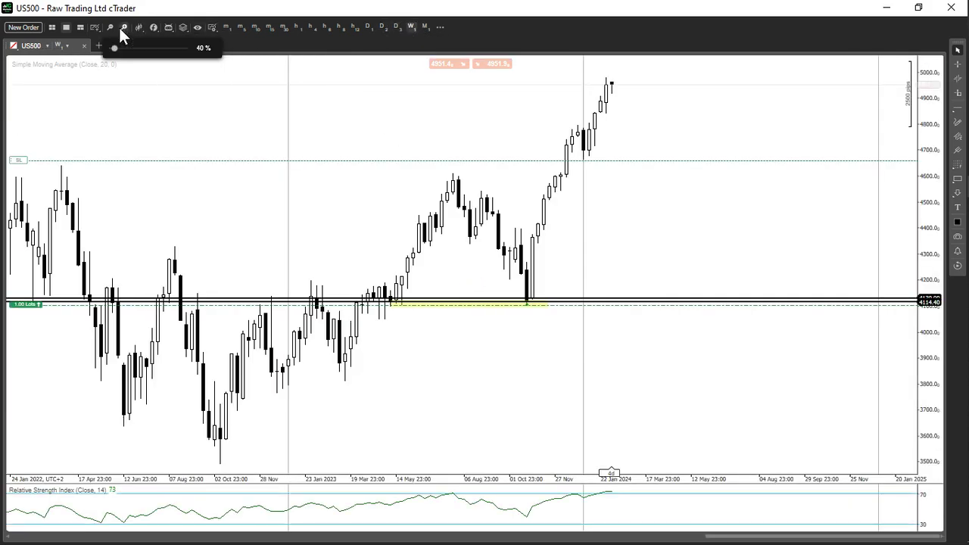
pyautogui.click(122, 29)
pyautogui.click(122, 29)
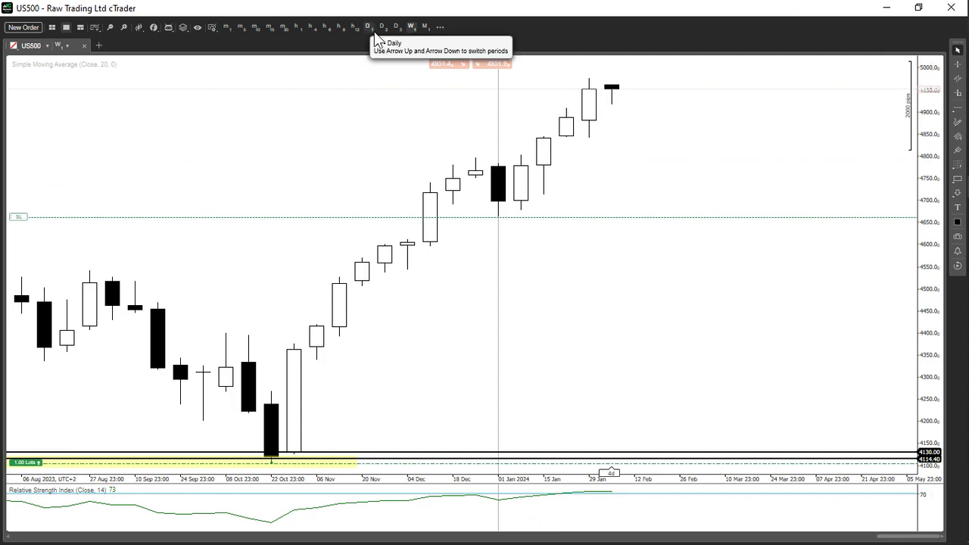
pyautogui.click(313, 27)
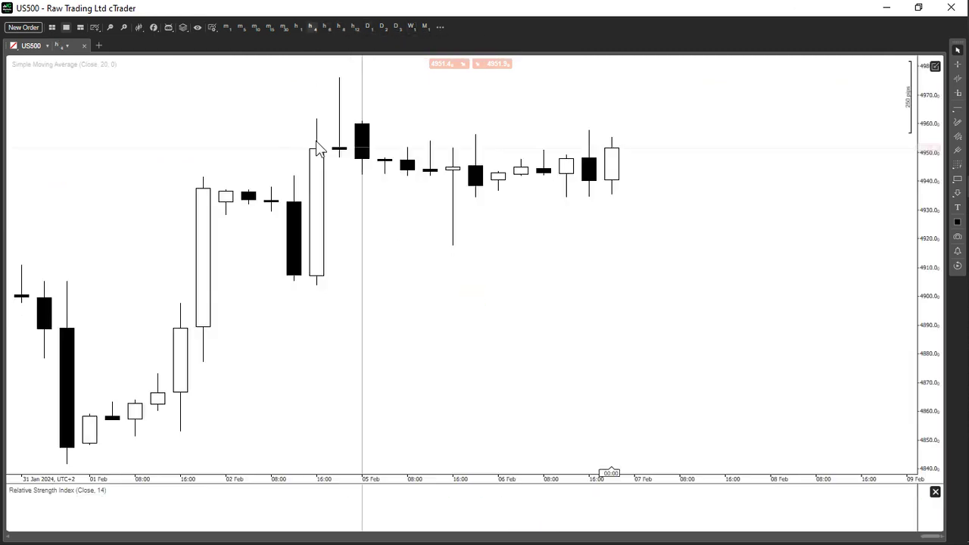
pyautogui.click(111, 29)
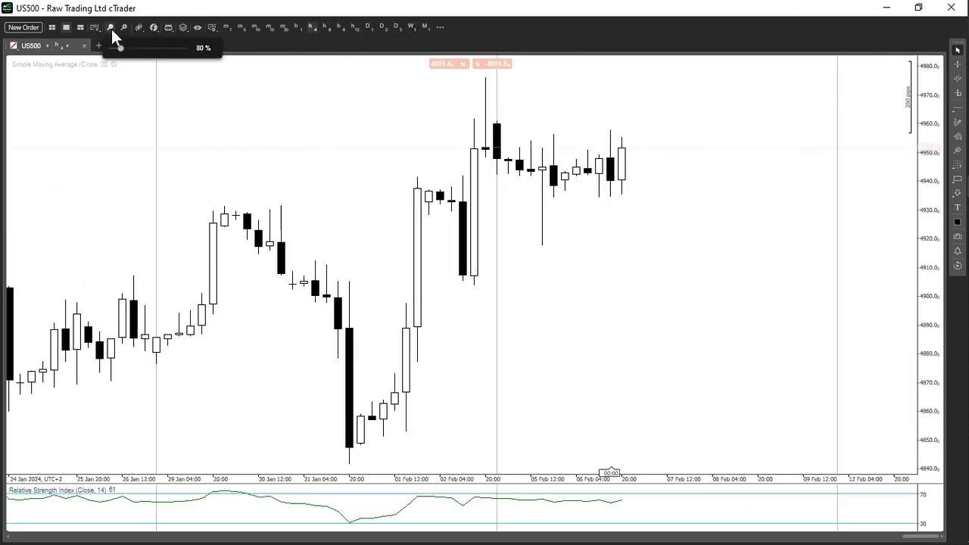
# - Examine the rally from the October 2023 yellow zone past the stop-loss line on the three-day timeframe
pyautogui.click(398, 27)
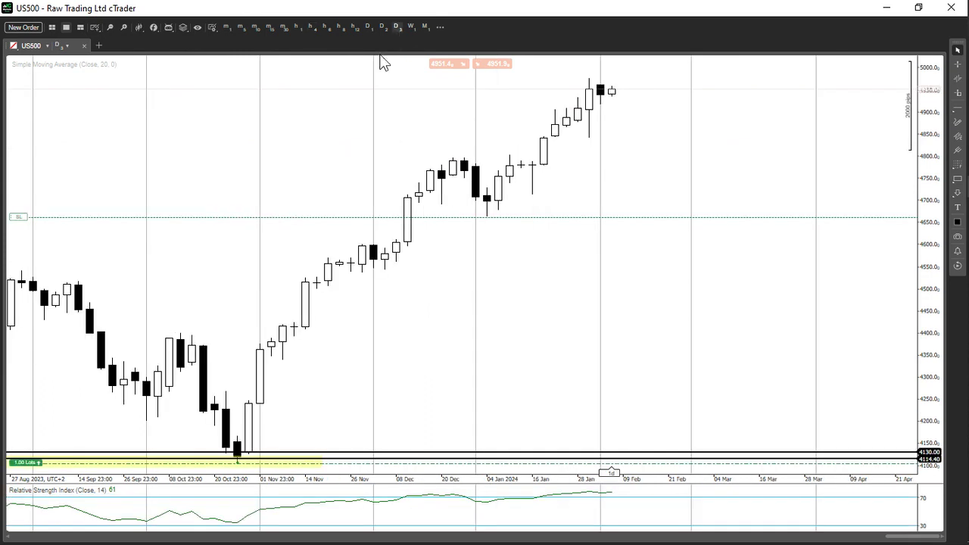
pyautogui.scroll(5, 341, 178)
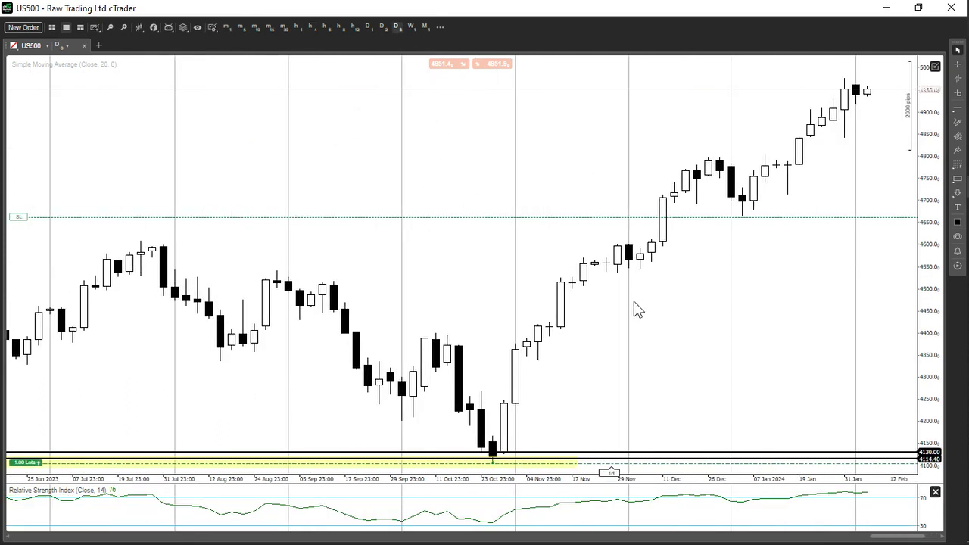
pyautogui.scroll(-3, 926, 422)
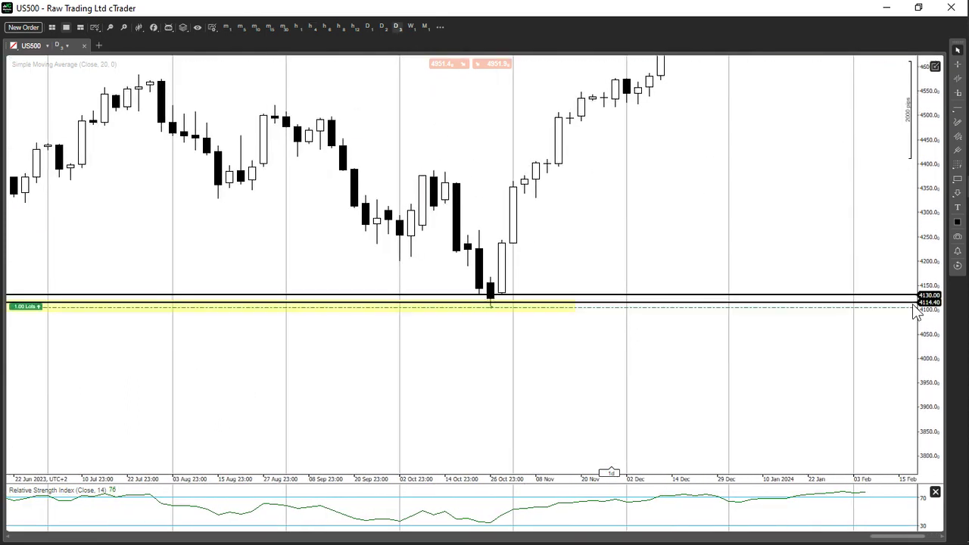
pyautogui.scroll(3, 917, 312)
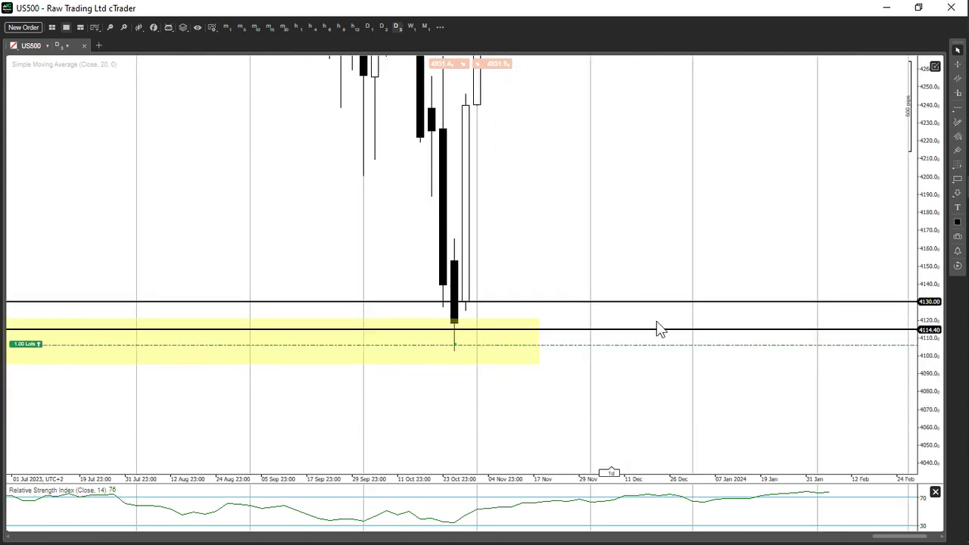
pyautogui.doubleClick(933, 265)
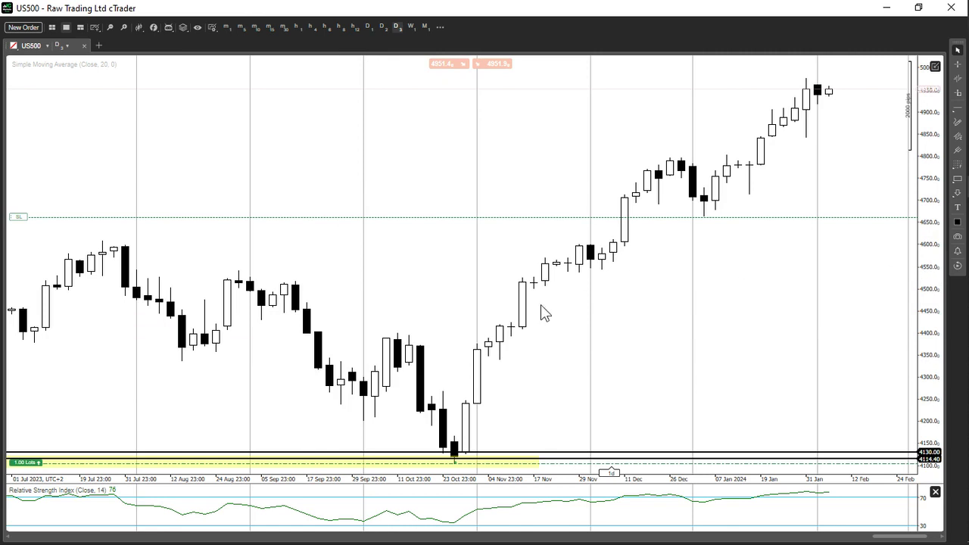
pyautogui.scroll(-5, 537, 318)
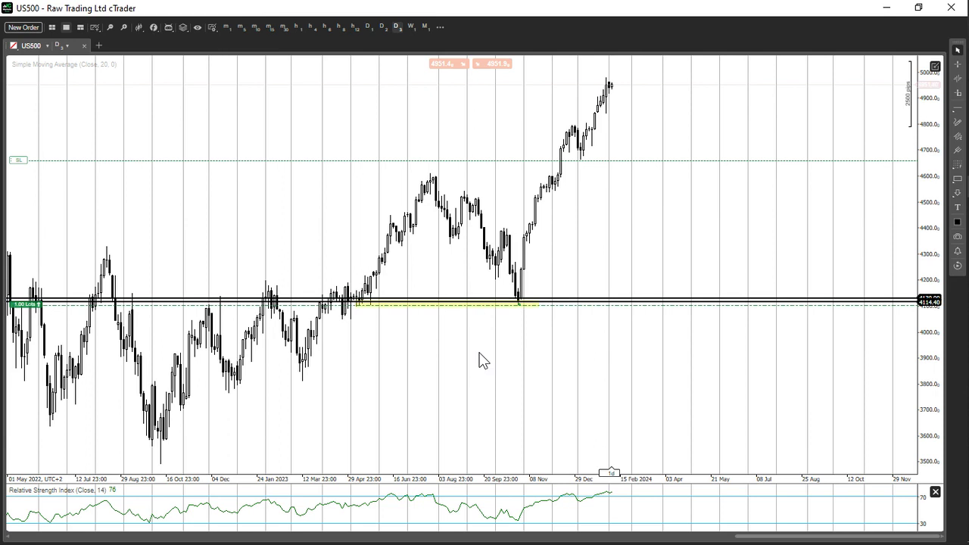
pyautogui.scroll(3, 483, 361)
pyautogui.scroll(-3, 430, 352)
pyautogui.scroll(2, 555, 216)
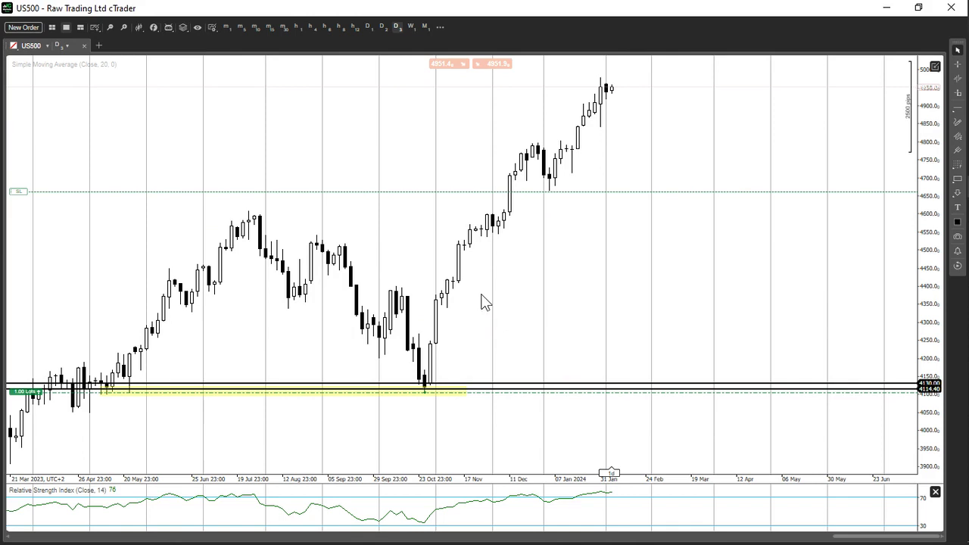
# - Switch the chart to GBPJPY on the monthly timeframe and enlarge the candles around the late 2023 and January 2024 highs
pyautogui.click(41, 47)
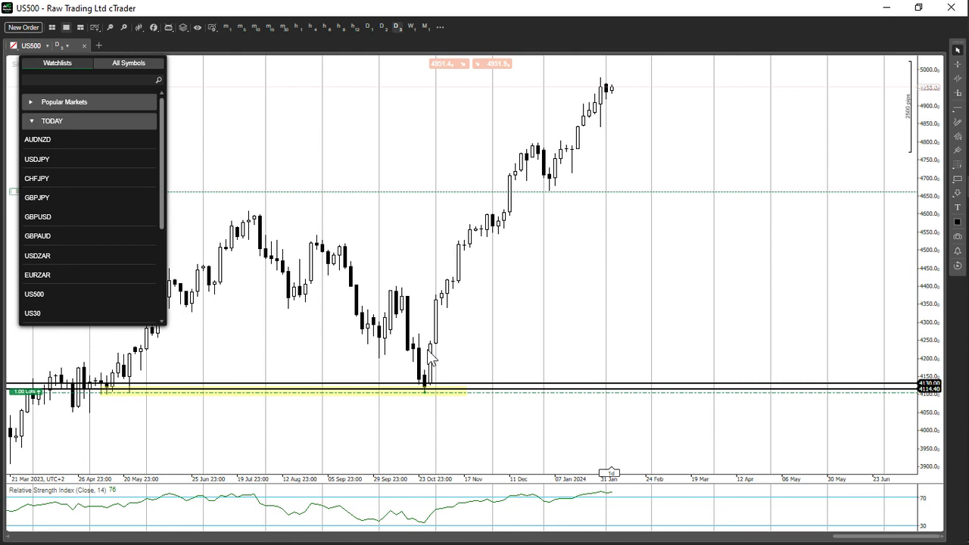
pyautogui.click(57, 195)
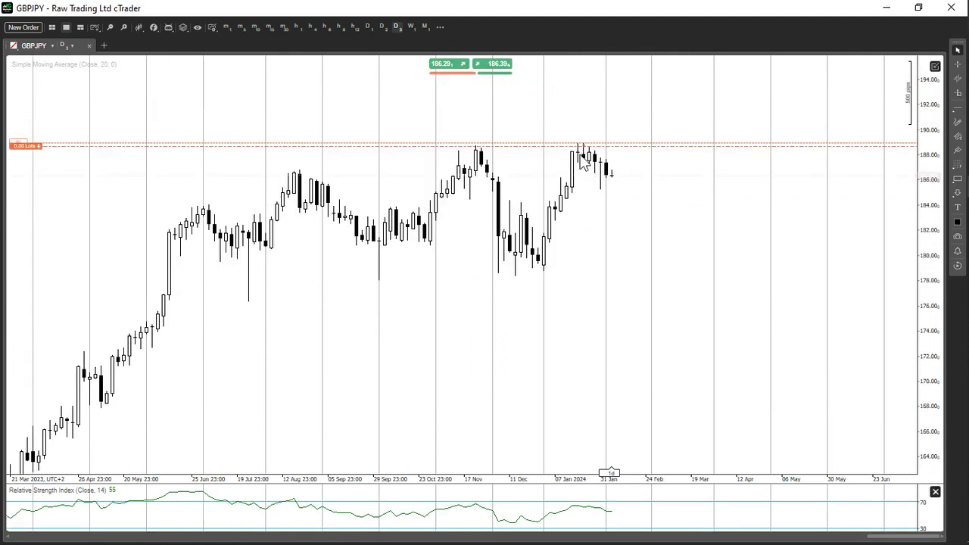
pyautogui.click(411, 27)
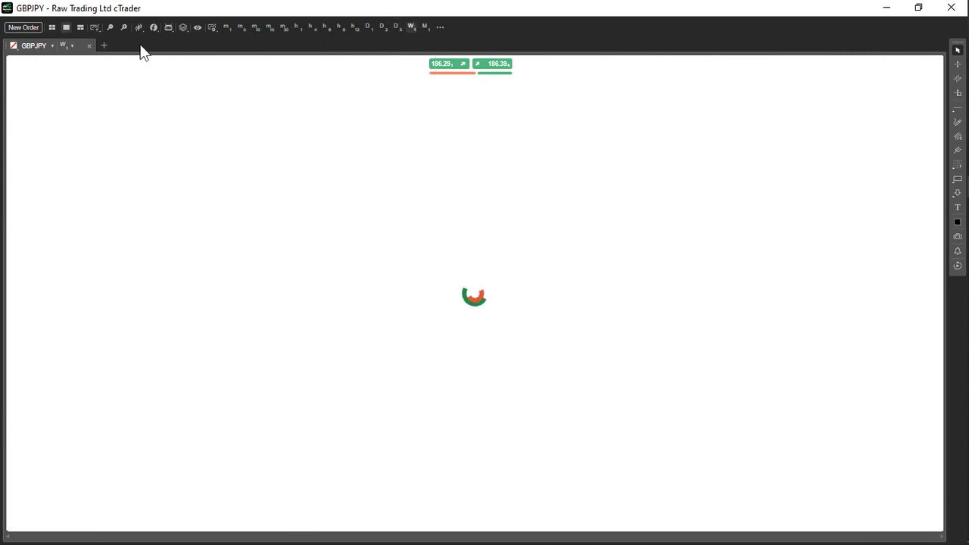
pyautogui.moveTo(120, 33)
pyautogui.click(426, 28)
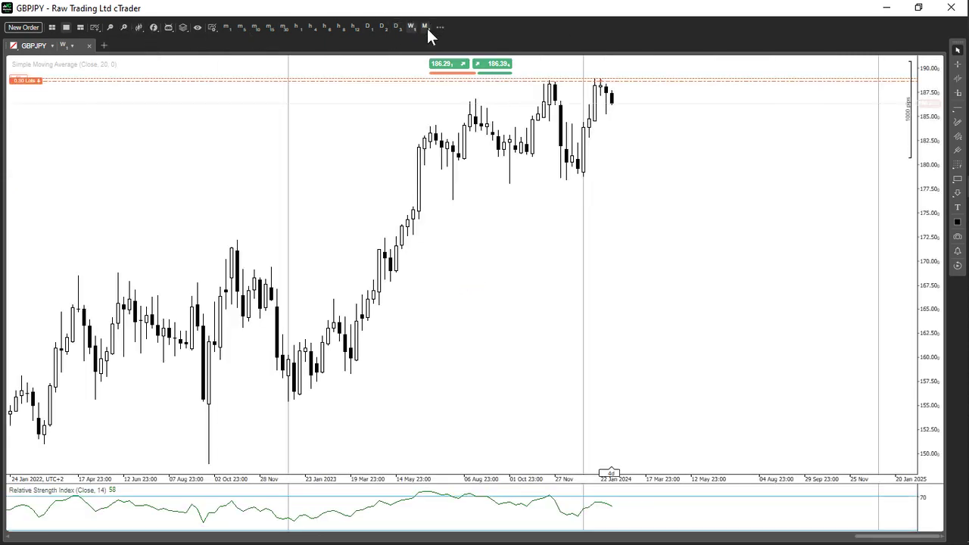
pyautogui.click(124, 27)
pyautogui.click(124, 26)
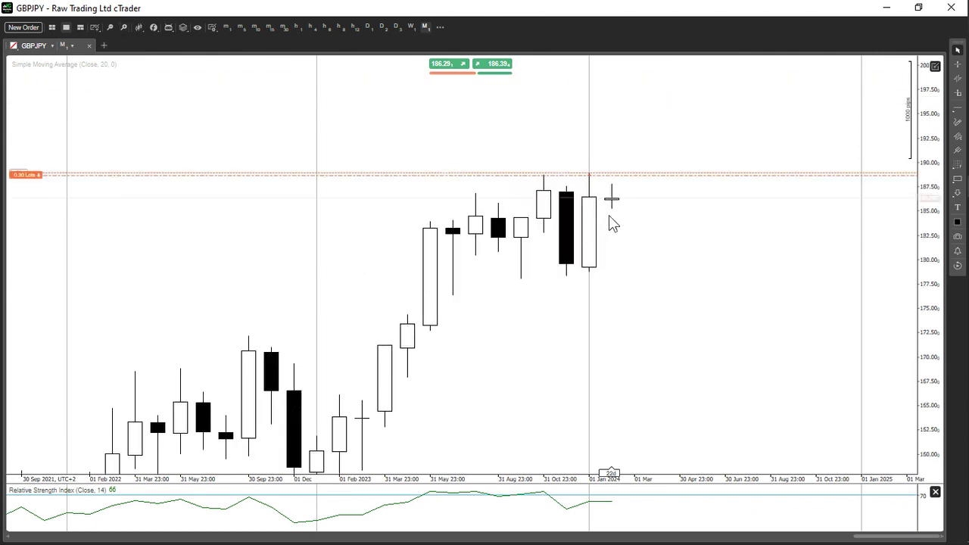
pyautogui.moveTo(958, 167)
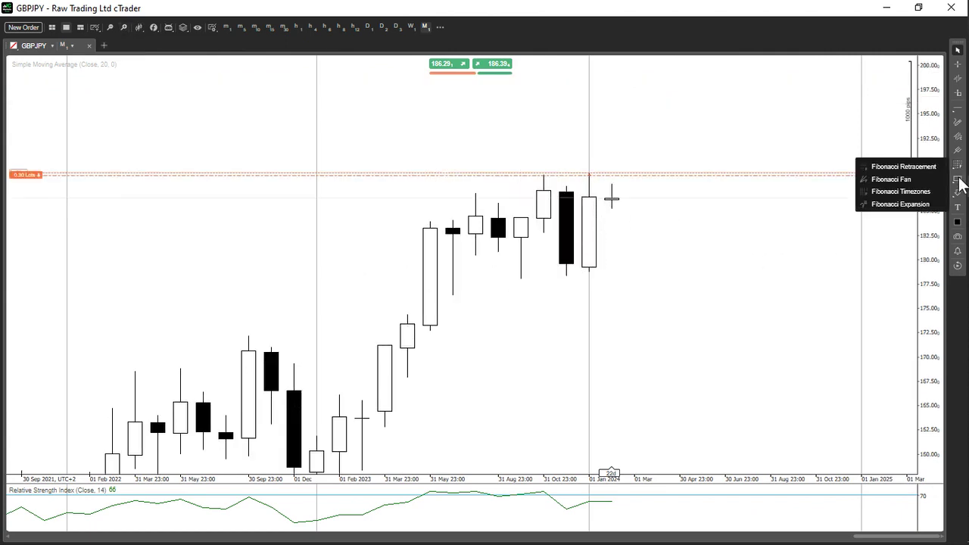
# - Draw a Fibonacci retracement over the upper wick of the November 2023 monthly candle, from about 188.627 down to 187.092
pyautogui.rightClick(693, 269)
pyautogui.click(920, 384)
pyautogui.moveTo(918, 400); pyautogui.dragTo(563, 240)
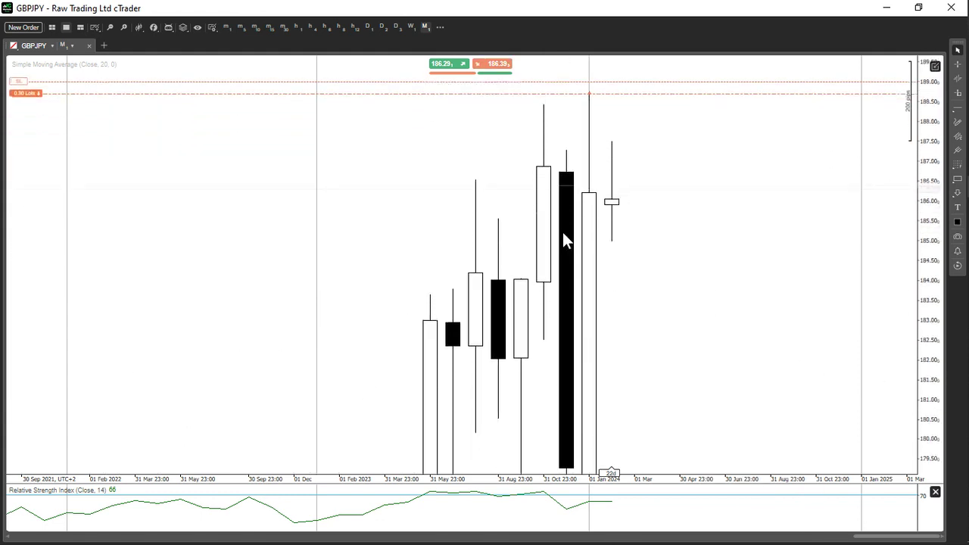
pyautogui.moveTo(937, 274); pyautogui.dragTo(724, 288)
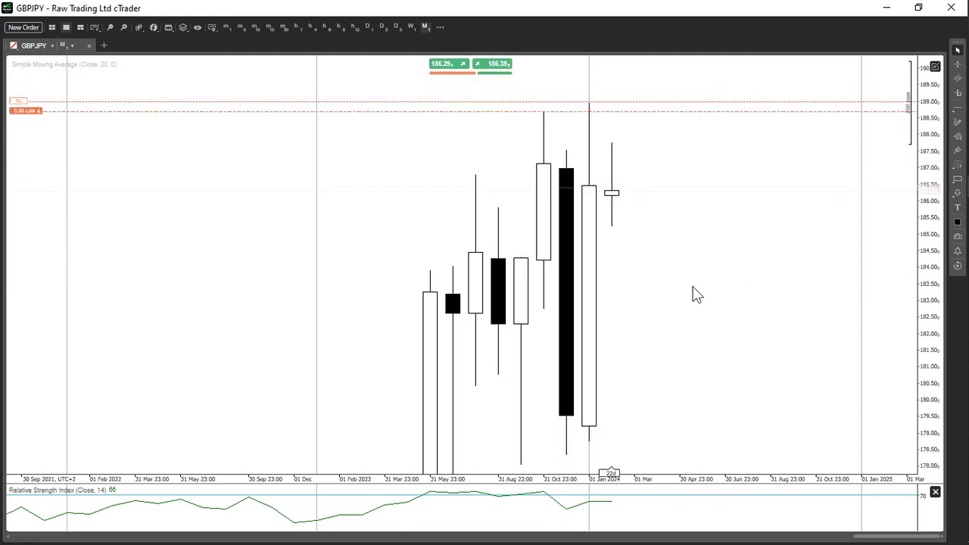
pyautogui.moveTo(644, 260); pyautogui.dragTo(645, 260)
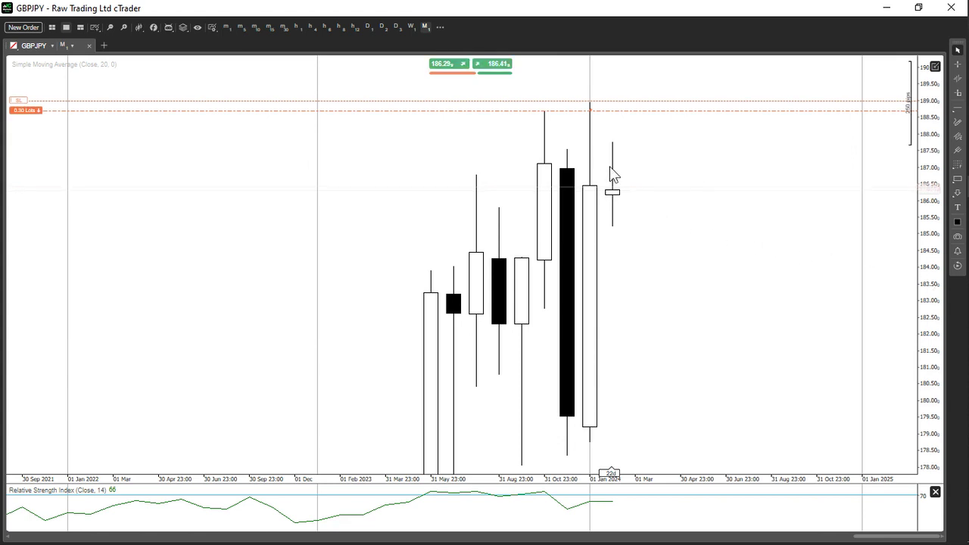
pyautogui.moveTo(686, 206); pyautogui.dragTo(686, 231)
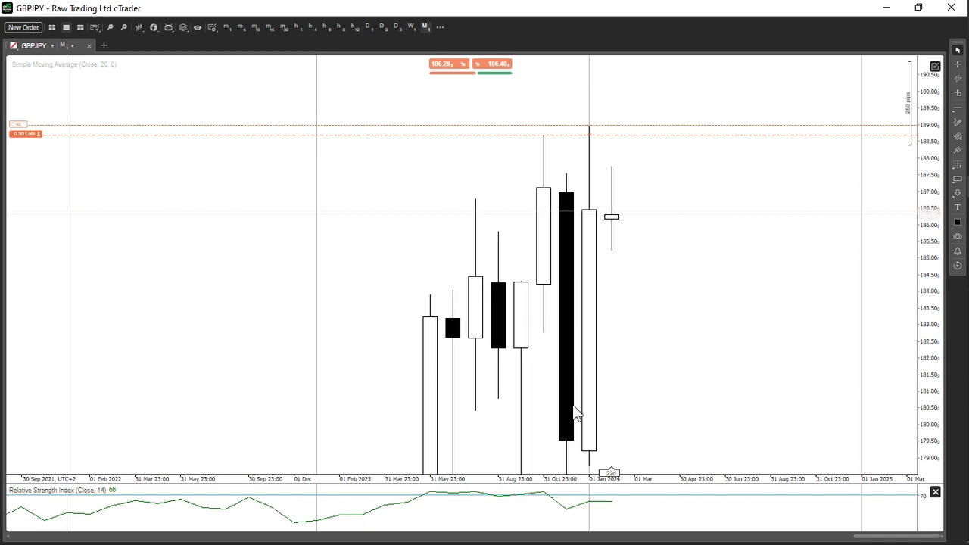
pyautogui.click(958, 181)
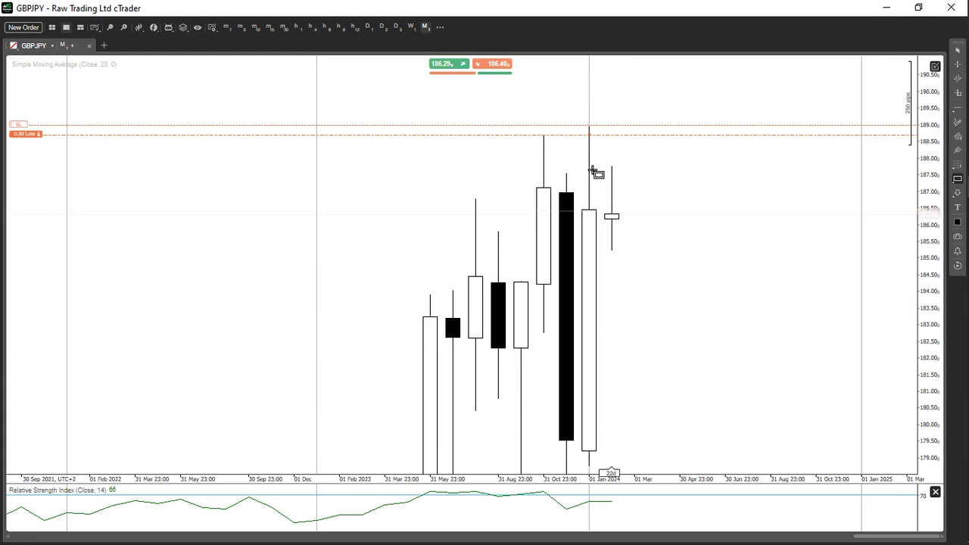
pyautogui.click(890, 164)
pyautogui.moveTo(543, 137); pyautogui.dragTo(580, 190)
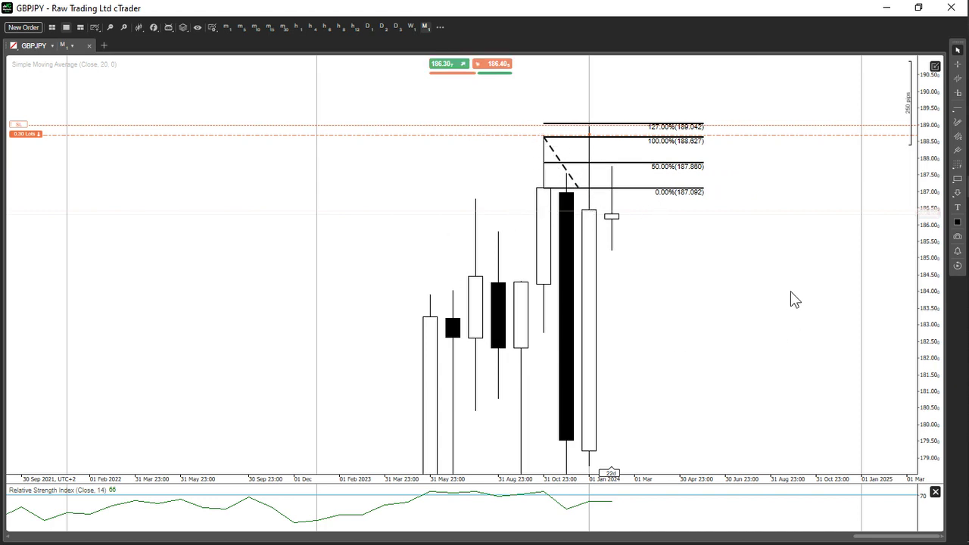
# - Draw a yellow rectangle from the 50% retracement level at 187.860 up to the November wick high, and delete the Fibonacci retracement
pyautogui.click(957, 178)
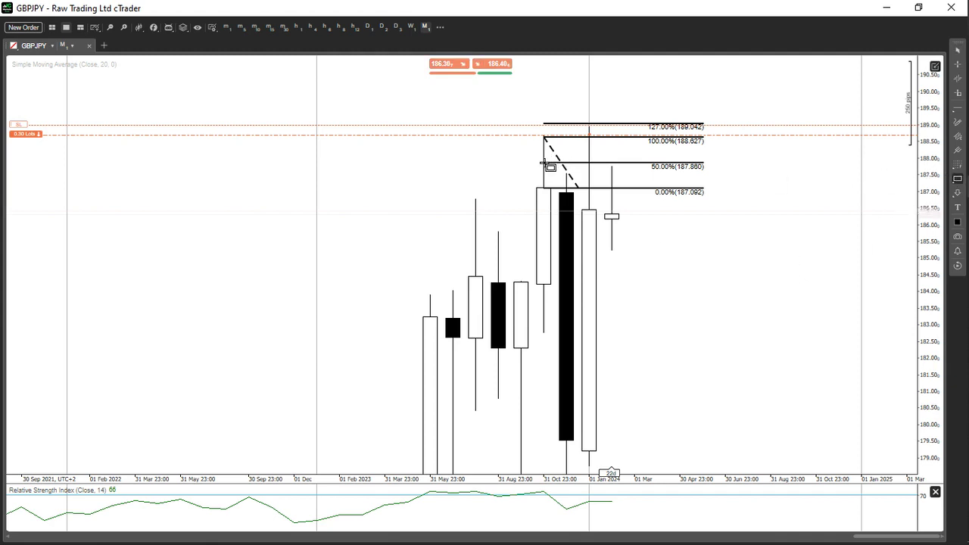
pyautogui.moveTo(543, 162)
pyautogui.mouseDown()
pyautogui.moveTo(694, 128)
pyautogui.moveTo(683, 135)
pyautogui.mouseUp()
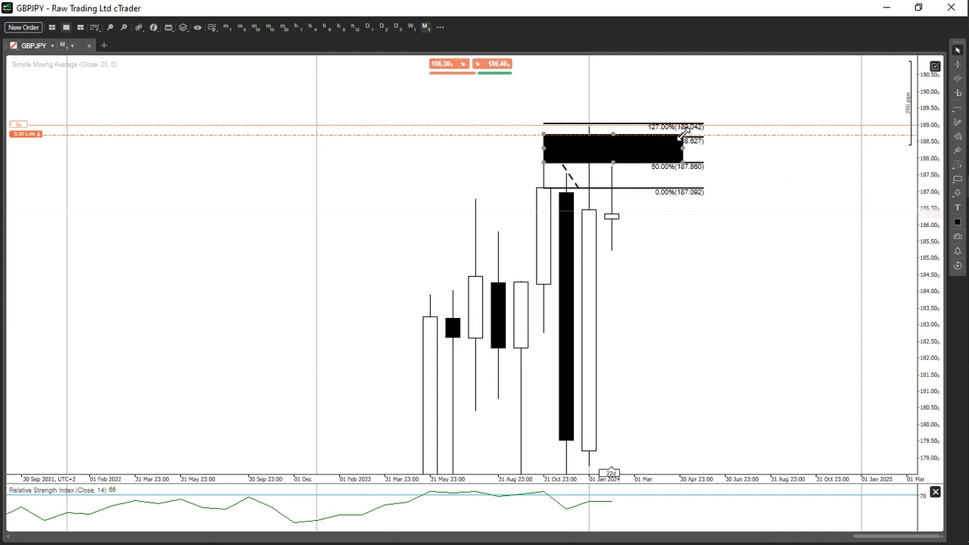
pyautogui.click(683, 160)
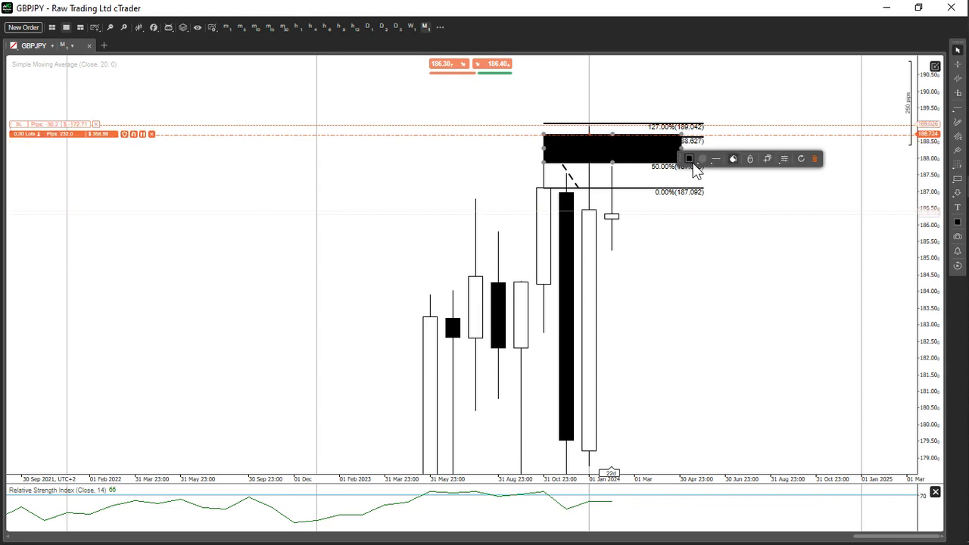
pyautogui.click(689, 159)
pyautogui.click(693, 183)
pyautogui.click(666, 233)
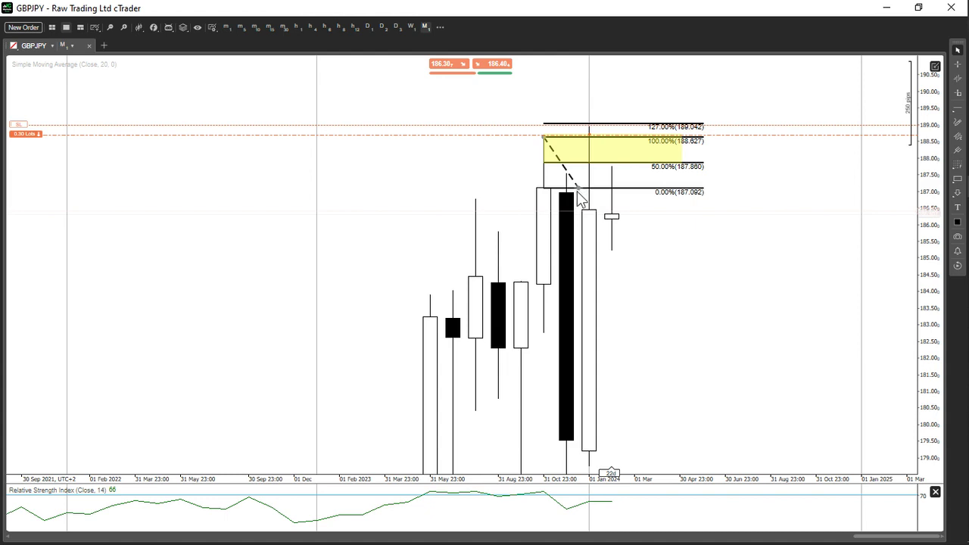
pyautogui.press('Escape')
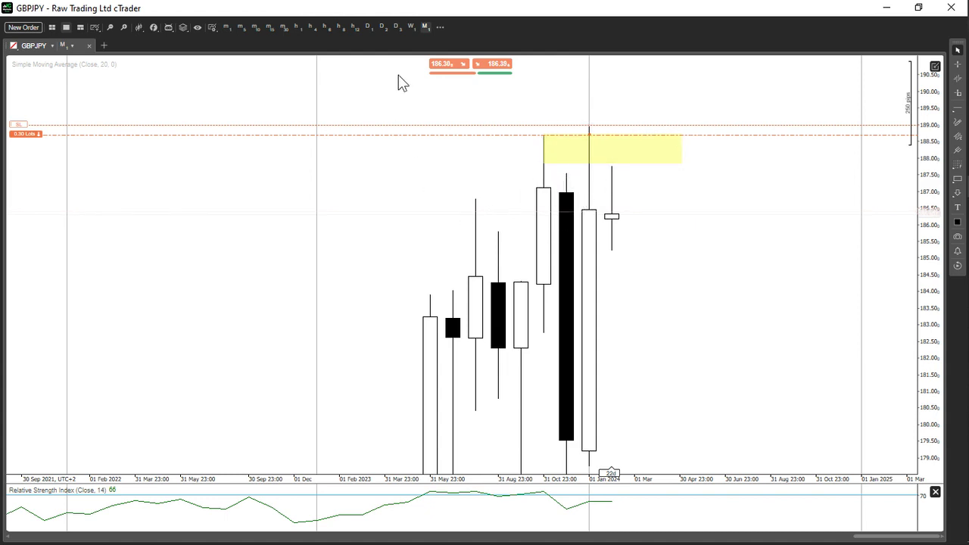
# - On the weekly timeframe, draw a short horizontal trend line at about 186.20 from the high of the candle preceding 15 January 2024
pyautogui.click(411, 27)
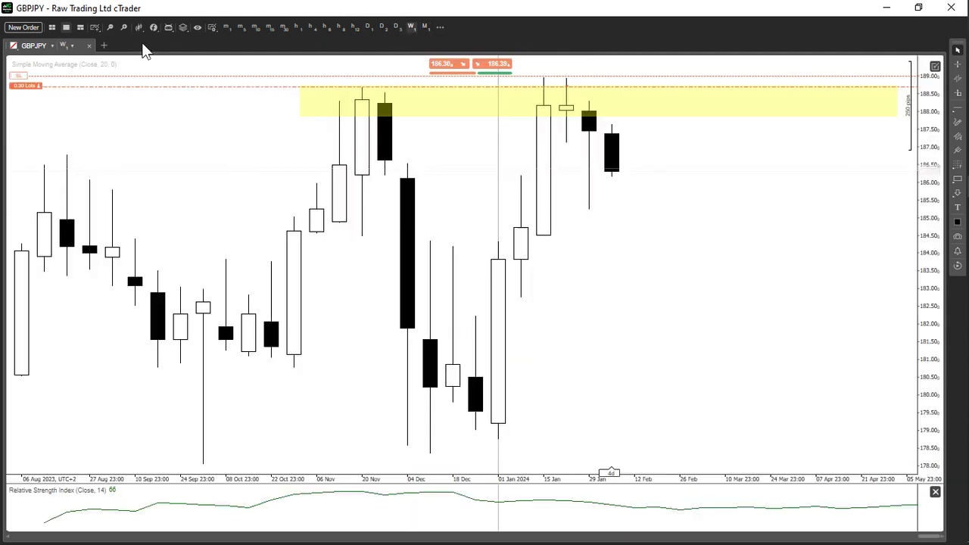
pyautogui.moveTo(107, 32)
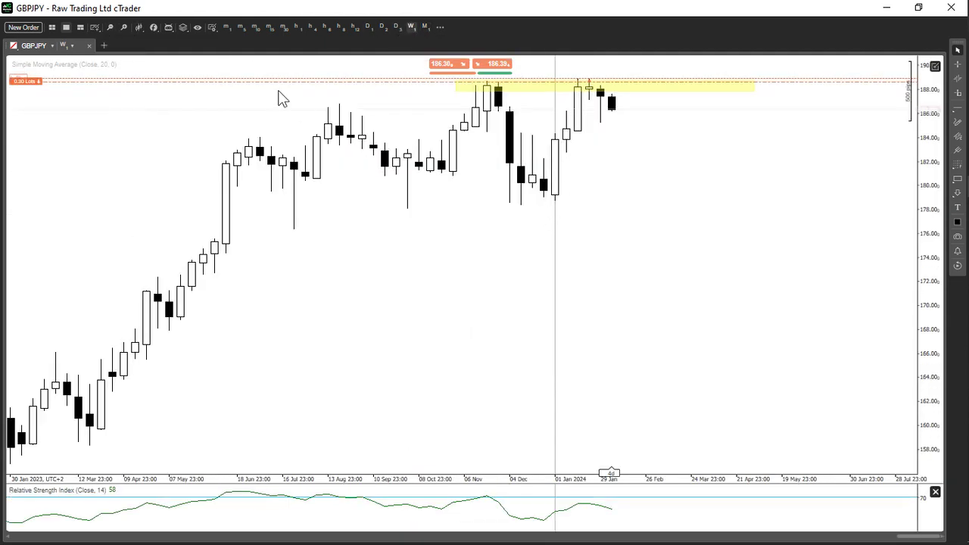
pyautogui.click(123, 28)
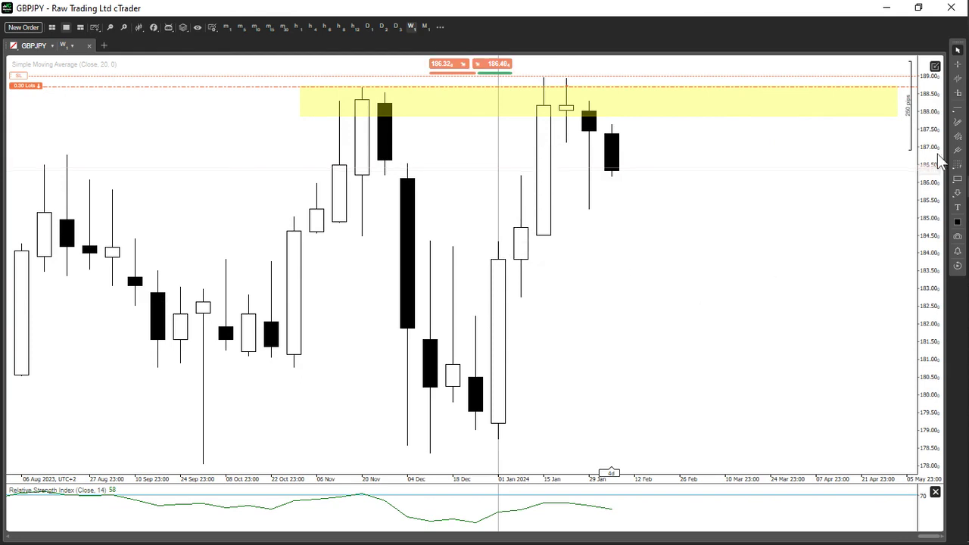
pyautogui.click(957, 108)
pyautogui.click(908, 135)
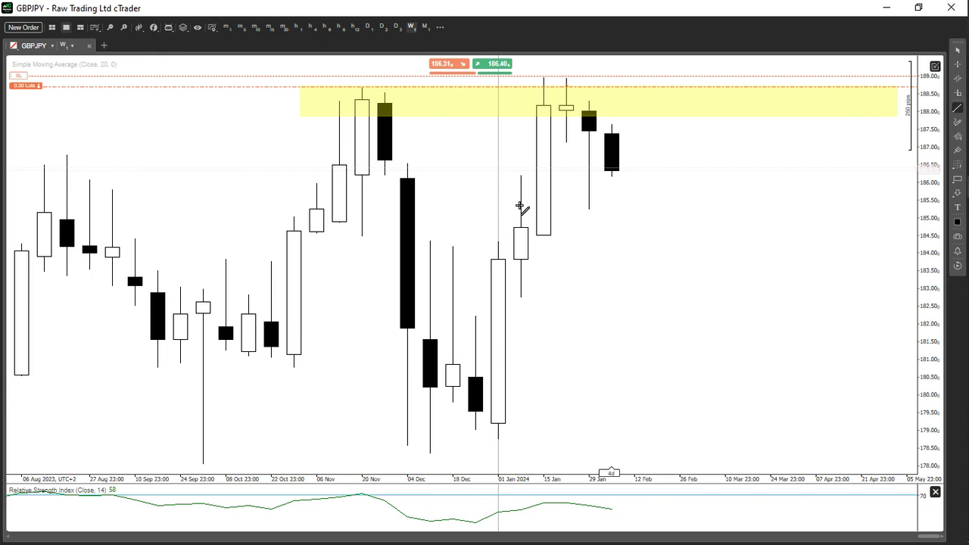
pyautogui.press('Escape')
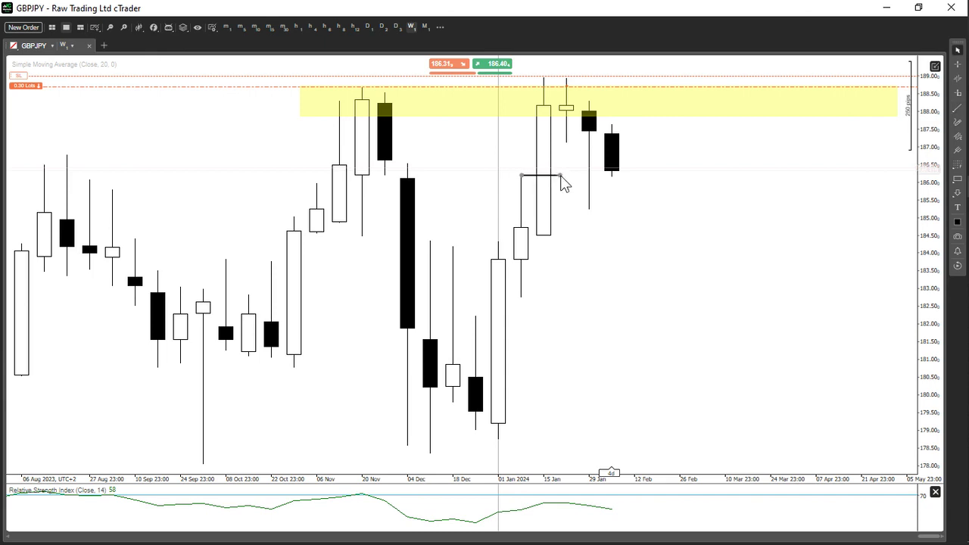
pyautogui.click(538, 113)
pyautogui.click(557, 130)
pyautogui.click(567, 106)
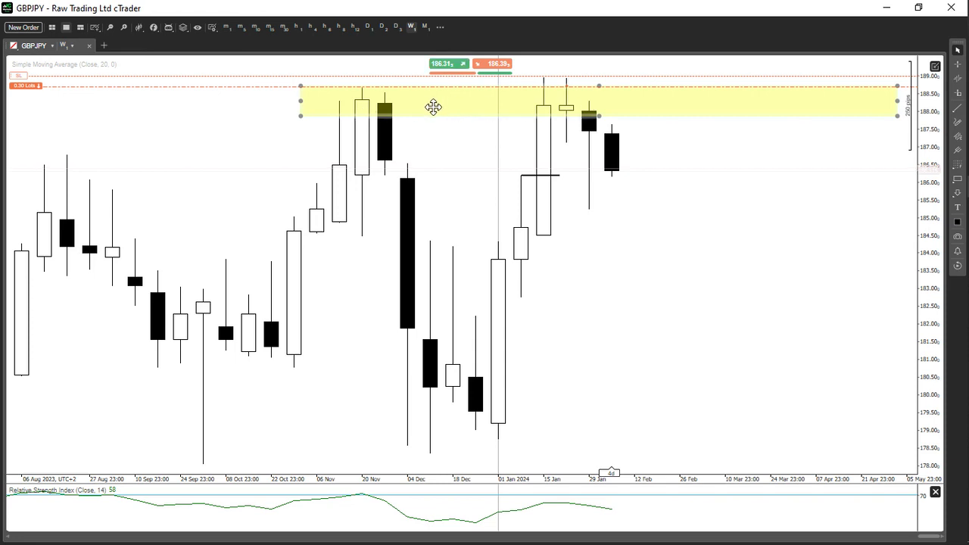
pyautogui.click(551, 128)
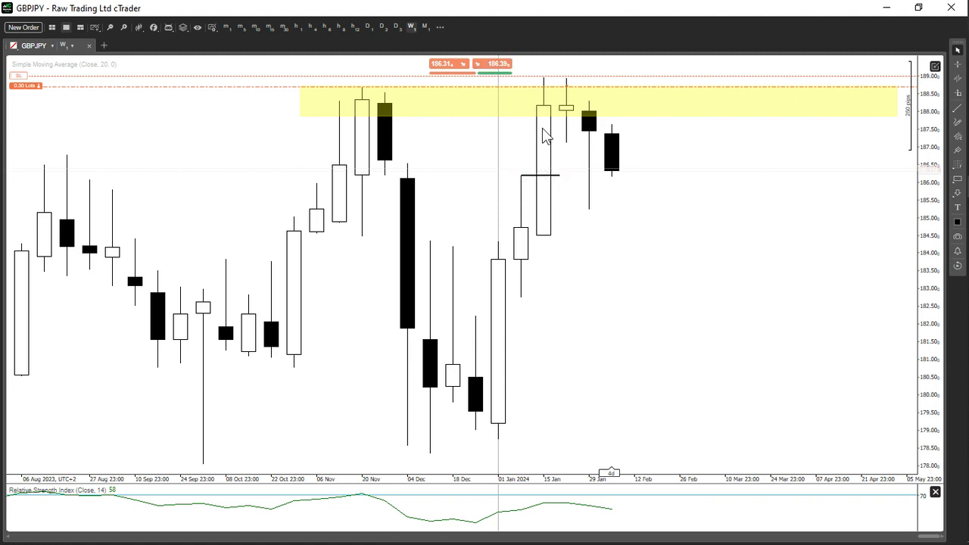
pyautogui.click(416, 110)
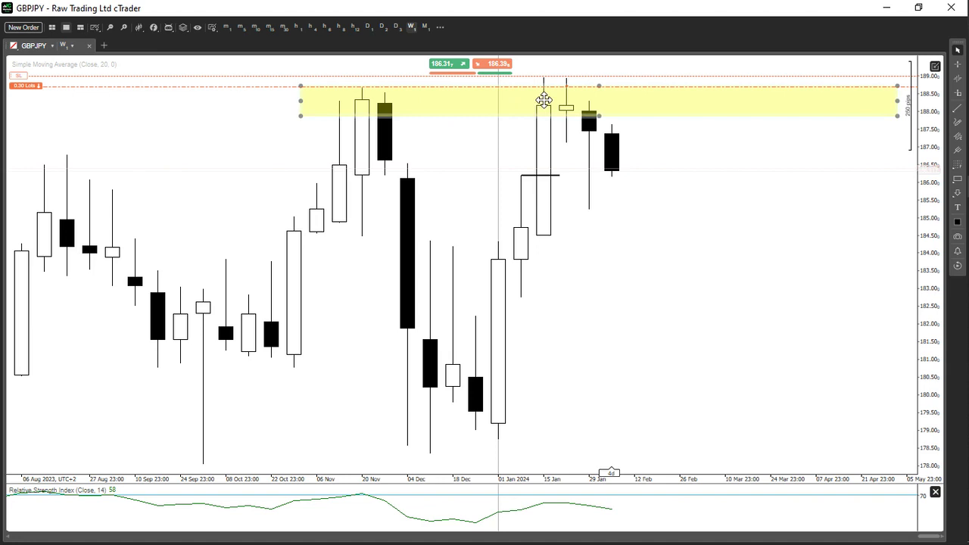
pyautogui.press('Escape')
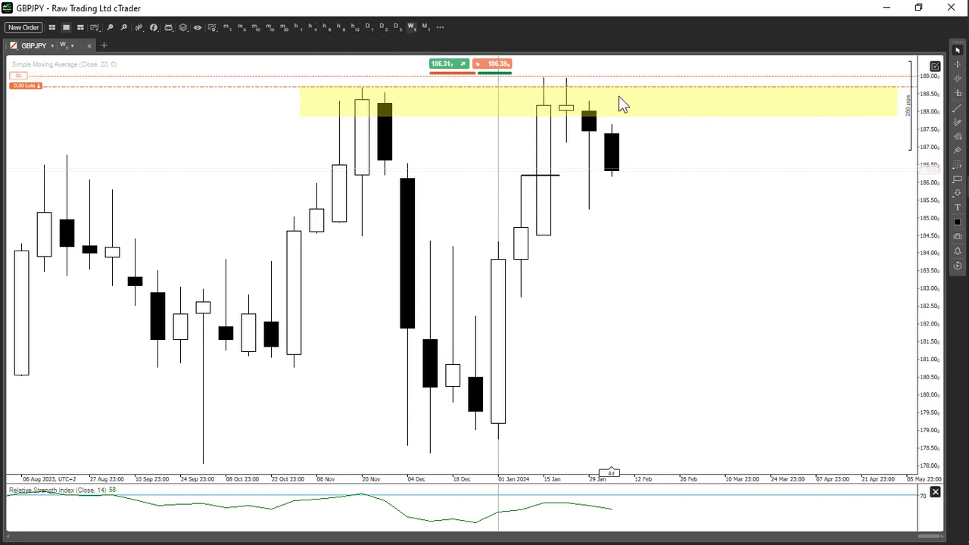
# - Examine the January 2024 breakout above the black line and the reaction in the yellow zone on the four-hour and one-hour timeframes
pyautogui.click(313, 27)
pyautogui.click(112, 26)
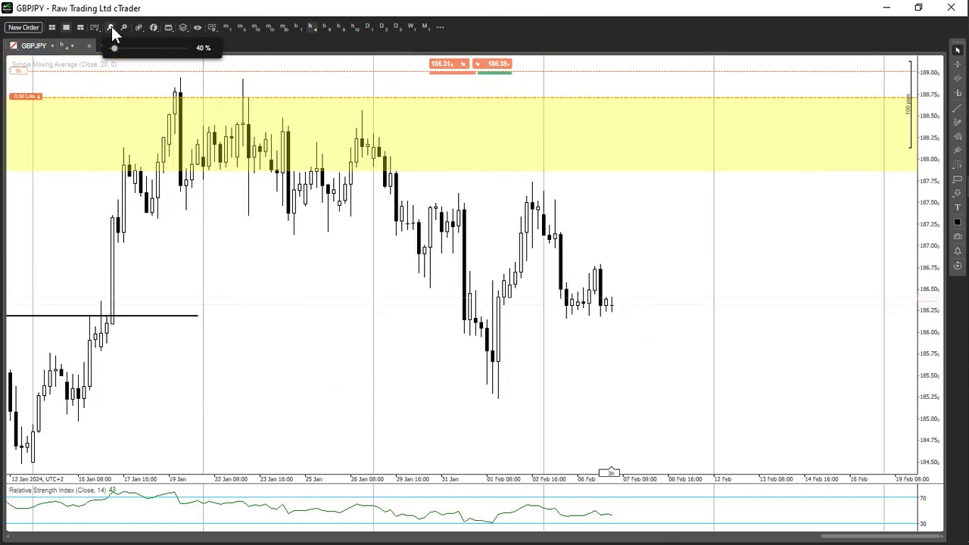
pyautogui.scroll(3, 265, 260)
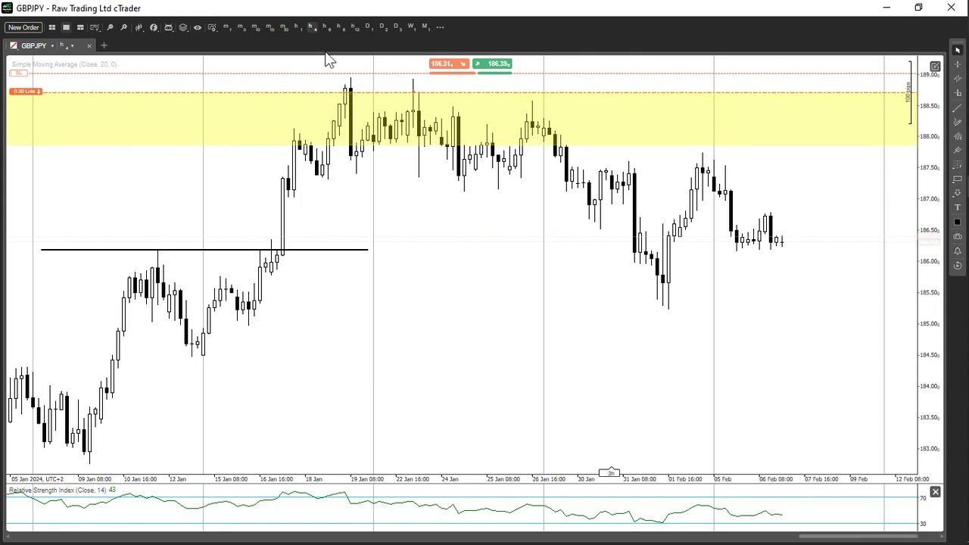
pyautogui.click(295, 28)
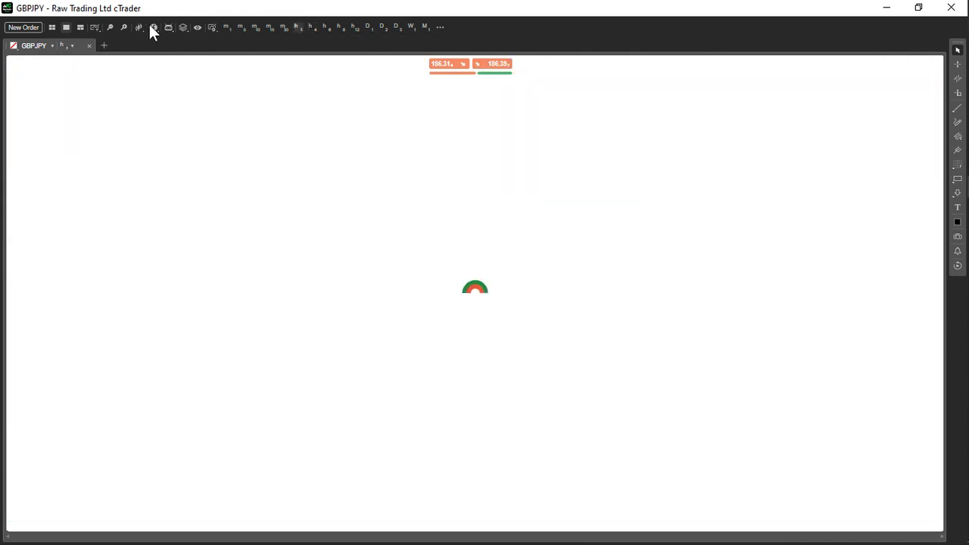
pyautogui.scroll(-2, 210, 152)
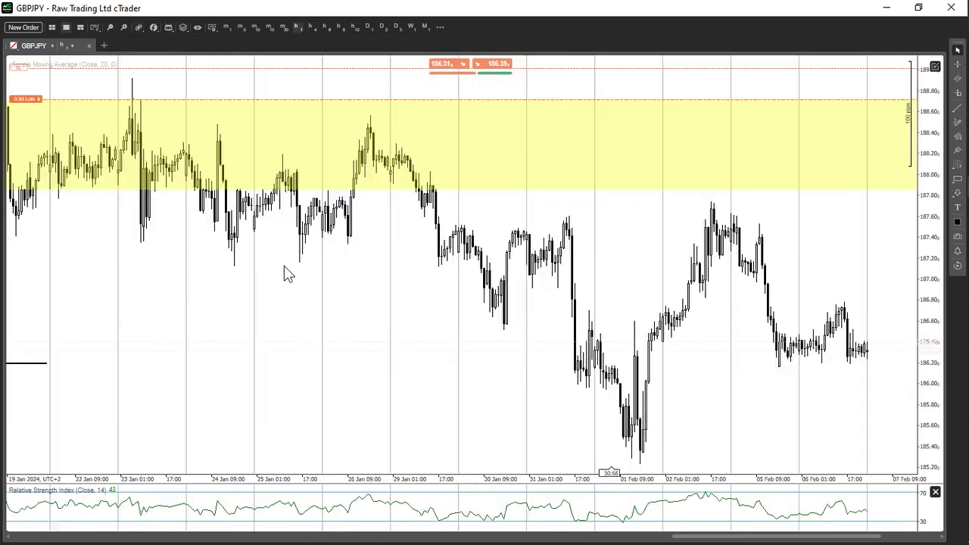
pyautogui.scroll(3, 286, 274)
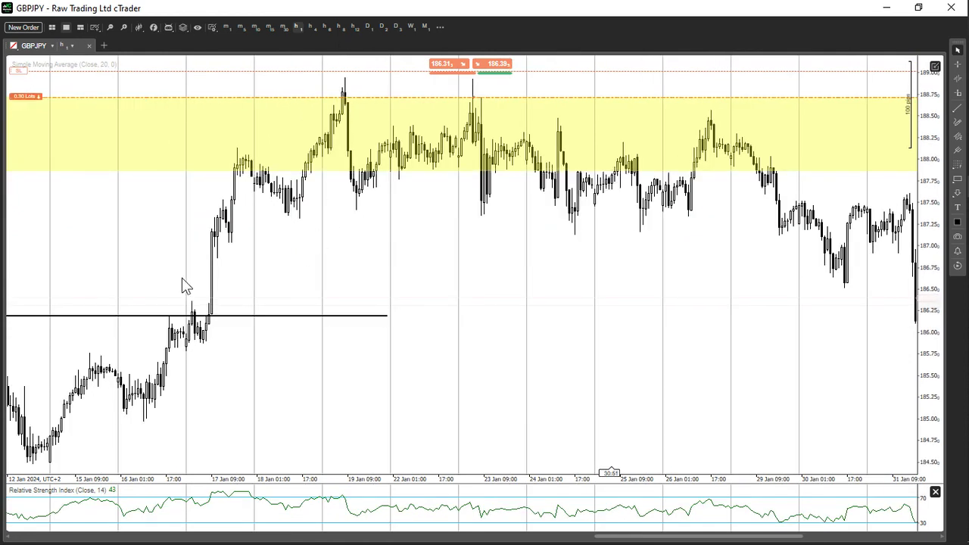
pyautogui.scroll(2, 173, 310)
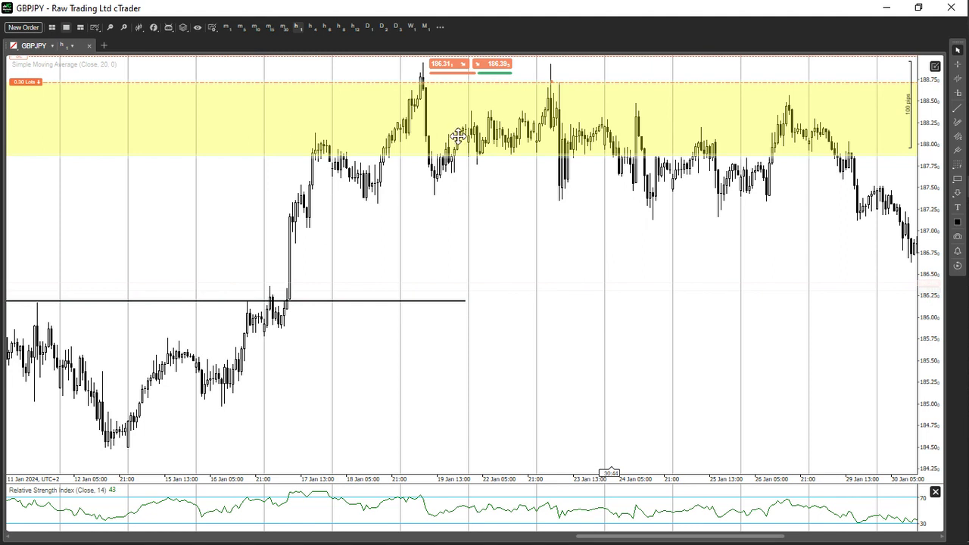
pyautogui.moveTo(411, 228); pyautogui.dragTo(418, 303)
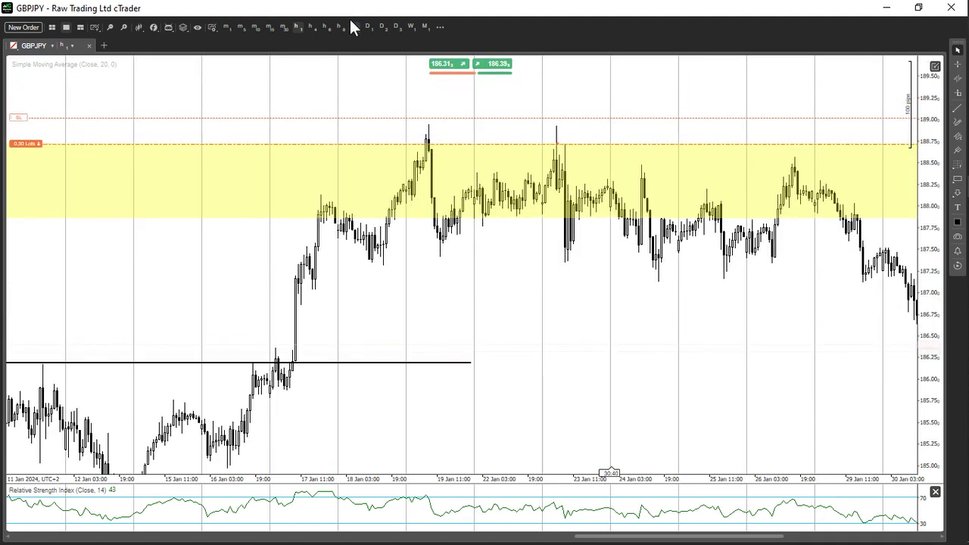
# - View the 19 and 23 January highs around the yellow zone and the sell entry line on the 30-minute timeframe
pyautogui.click(285, 27)
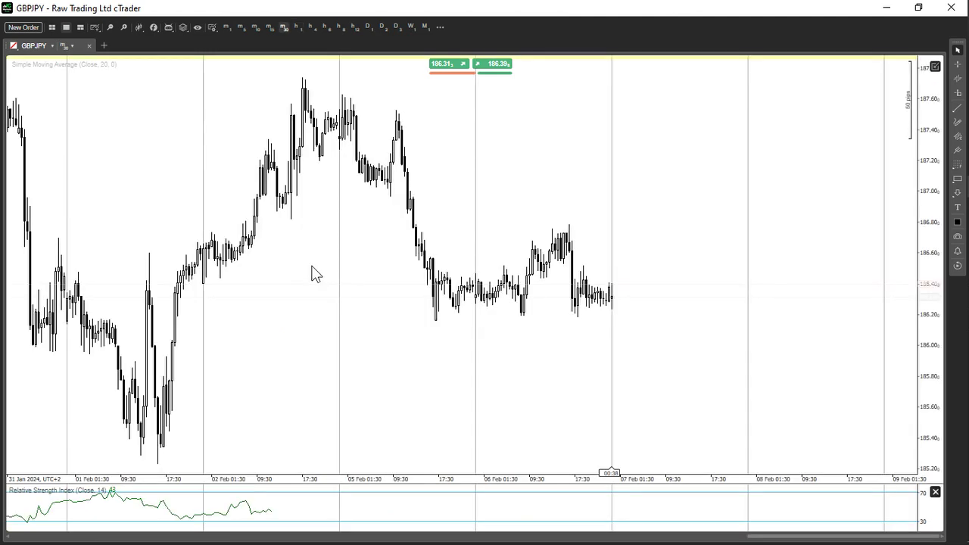
pyautogui.scroll(10, 326, 295)
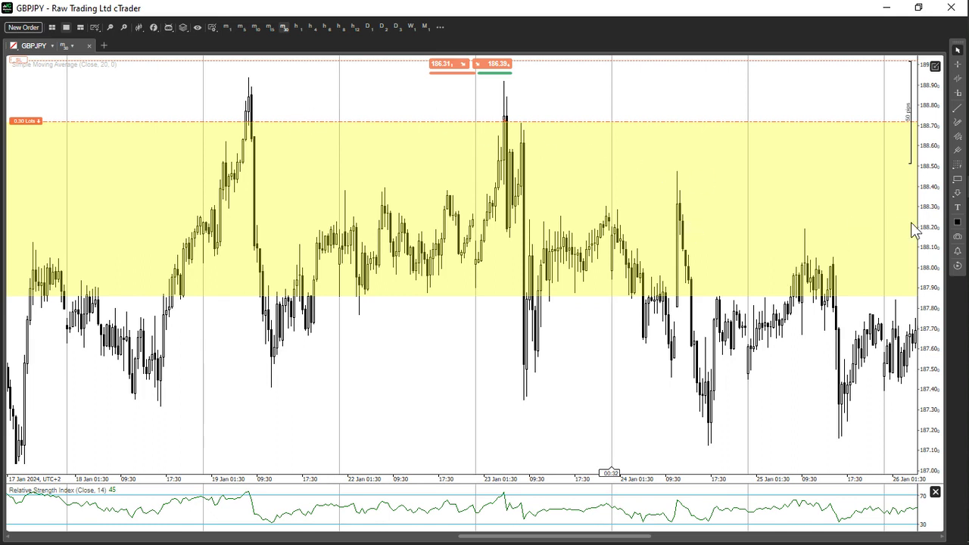
pyautogui.click(383, 255)
pyautogui.click(251, 151)
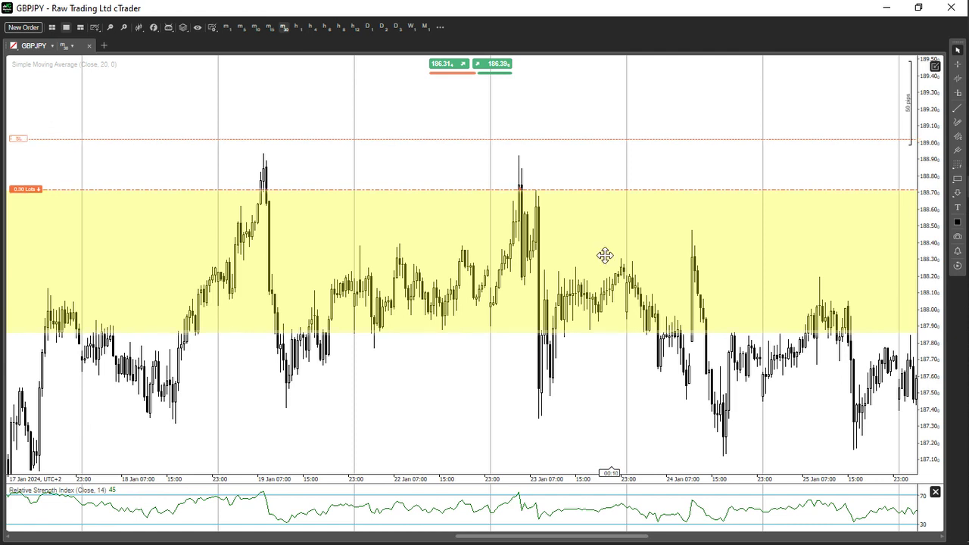
pyautogui.moveTo(610, 409); pyautogui.dragTo(507, 362)
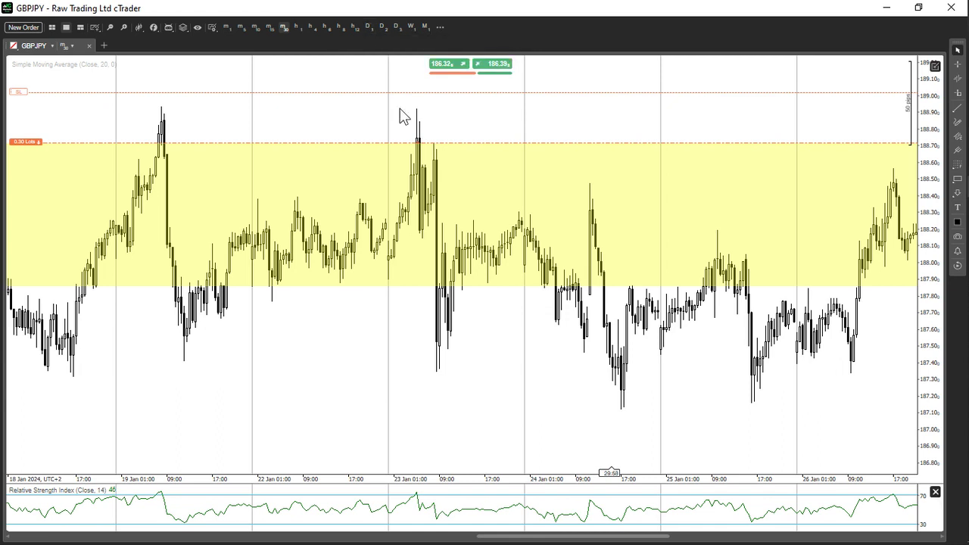
# - Return to the four-hour timeframe and enlarge the candles between the black line, the yellow zone and the stop-loss line
pyautogui.click(311, 27)
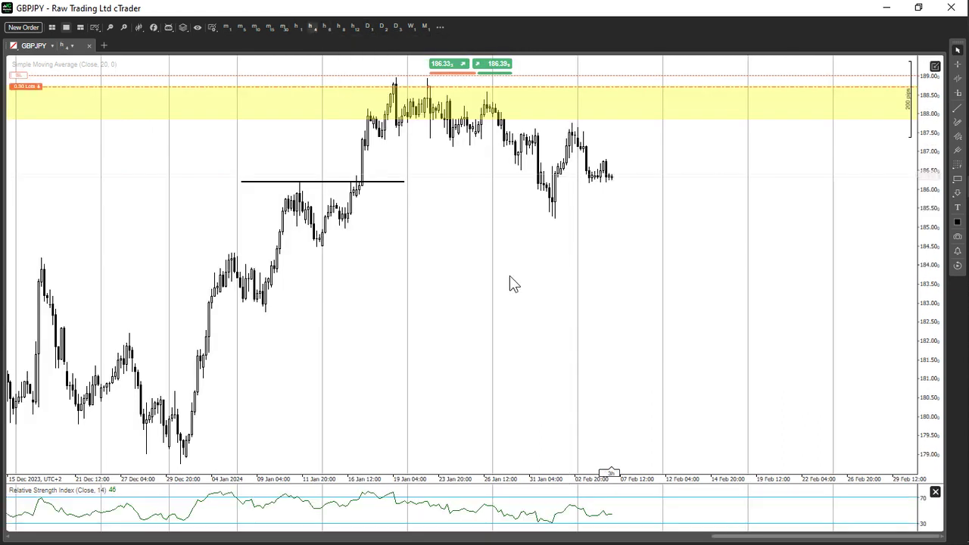
pyautogui.moveTo(39, 89)
pyautogui.moveTo(175, 93)
pyautogui.moveTo(120, 27)
pyautogui.moveTo(502, 266); pyautogui.dragTo(508, 332)
pyautogui.moveTo(926, 419); pyautogui.dragTo(927, 386)
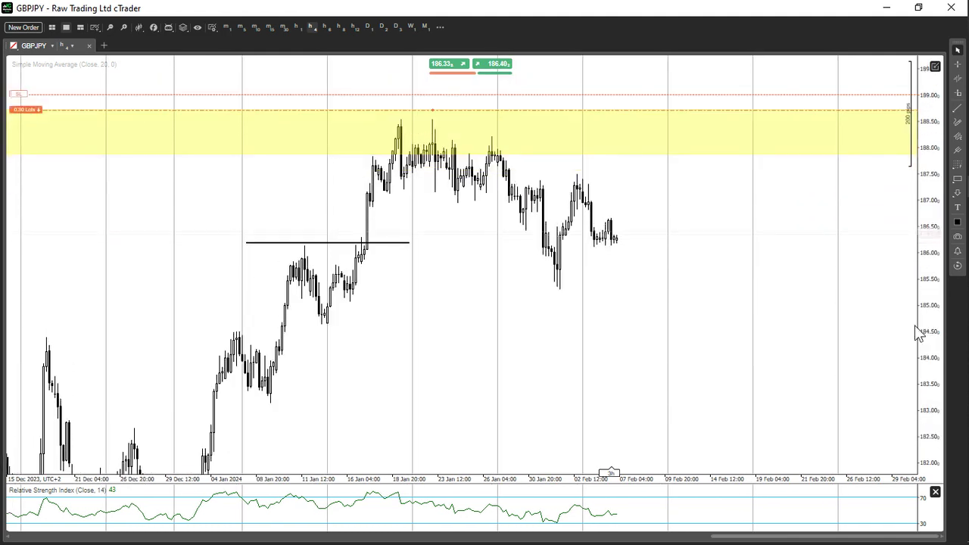
pyautogui.moveTo(794, 288); pyautogui.dragTo(780, 320)
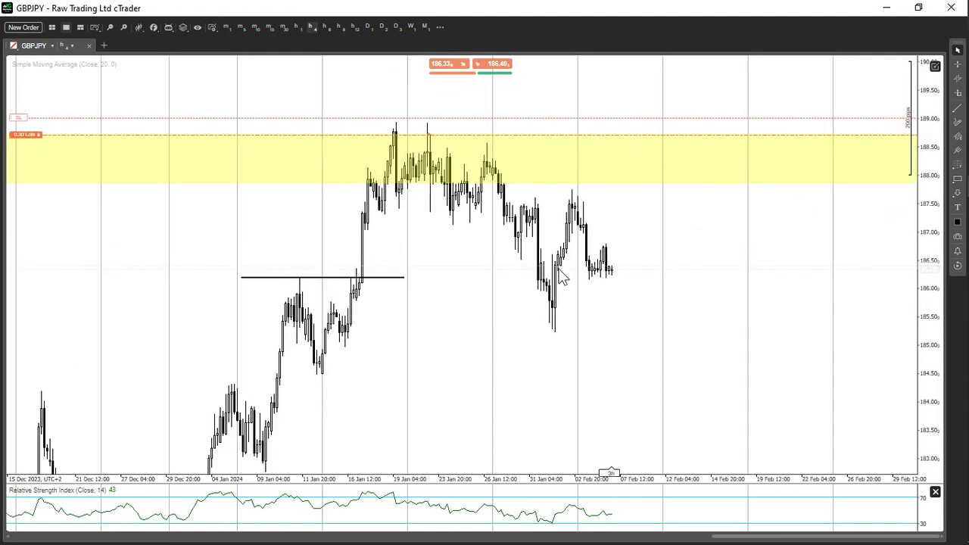
pyautogui.moveTo(406, 143)
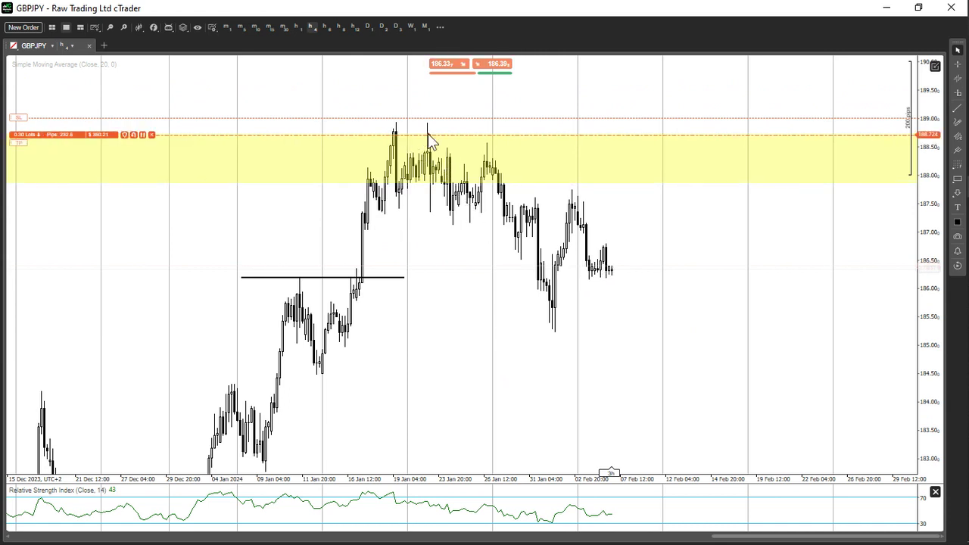
# - Switch the chart to the weekly timeframe and show the price history since January 2023 at 80% zoom
pyautogui.click(411, 29)
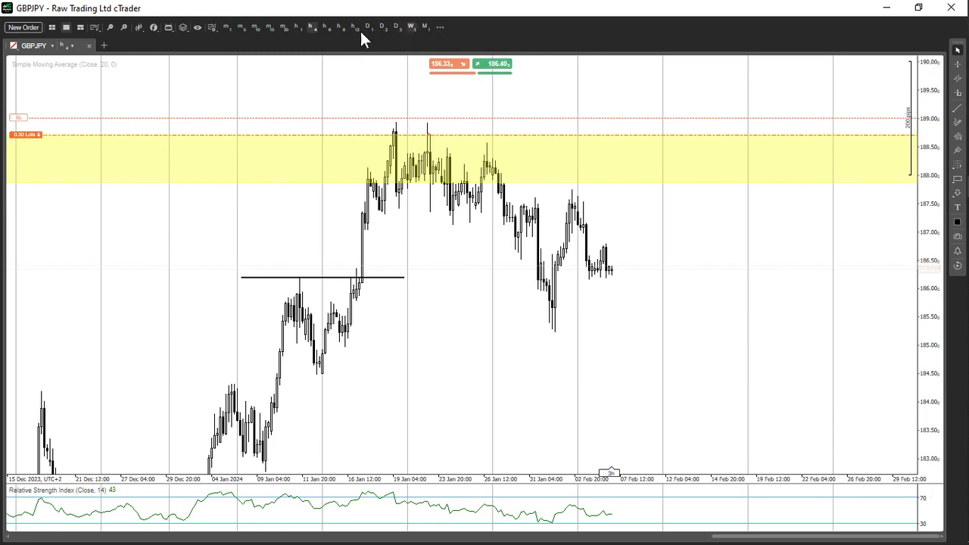
pyautogui.click(122, 29)
pyautogui.click(123, 29)
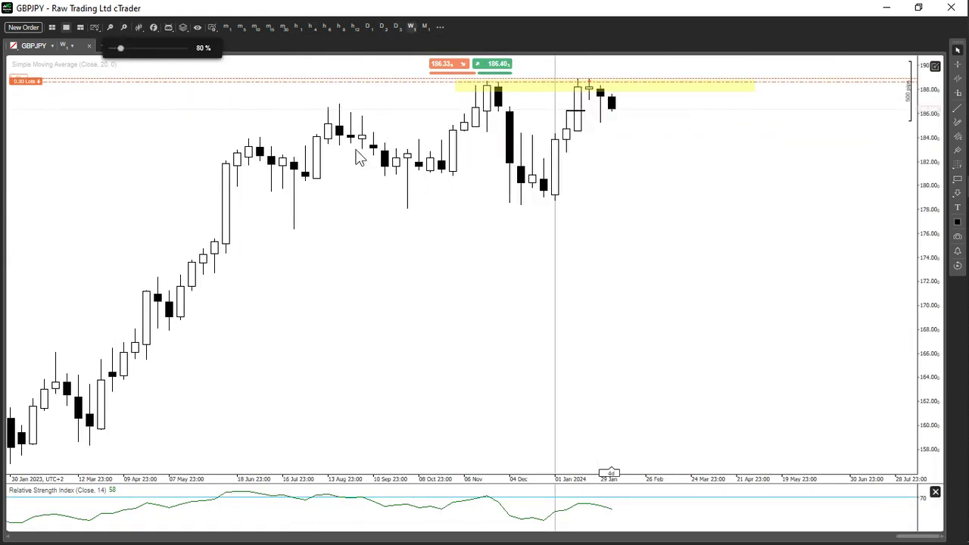